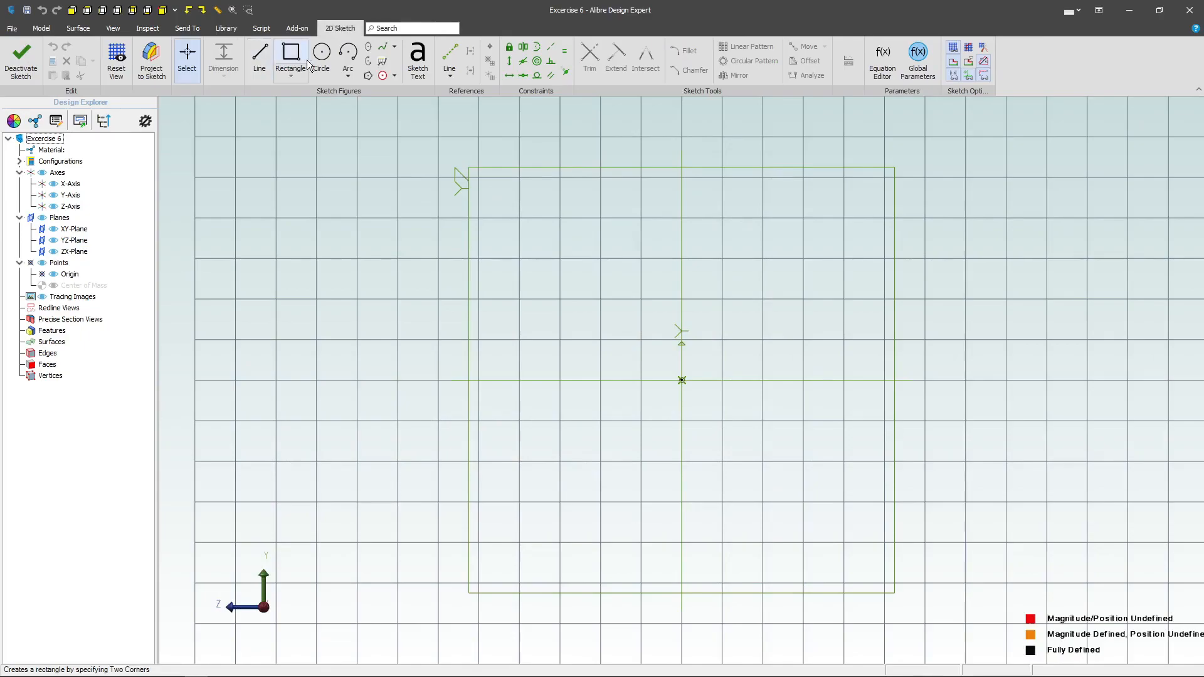
Step: Sketch a circle centred on the origin and set its diameter to 95 mm
left_click(321, 55)
left_click(681, 380)
left_click(806, 280)
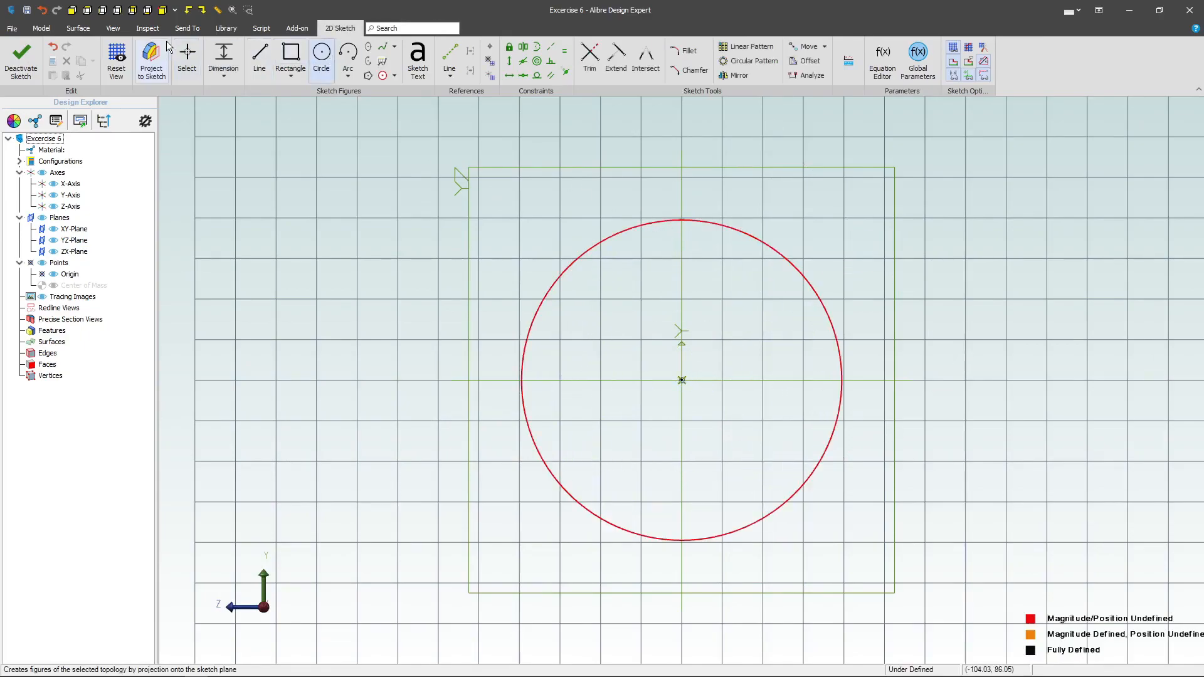
left_click(224, 55)
left_click(790, 262)
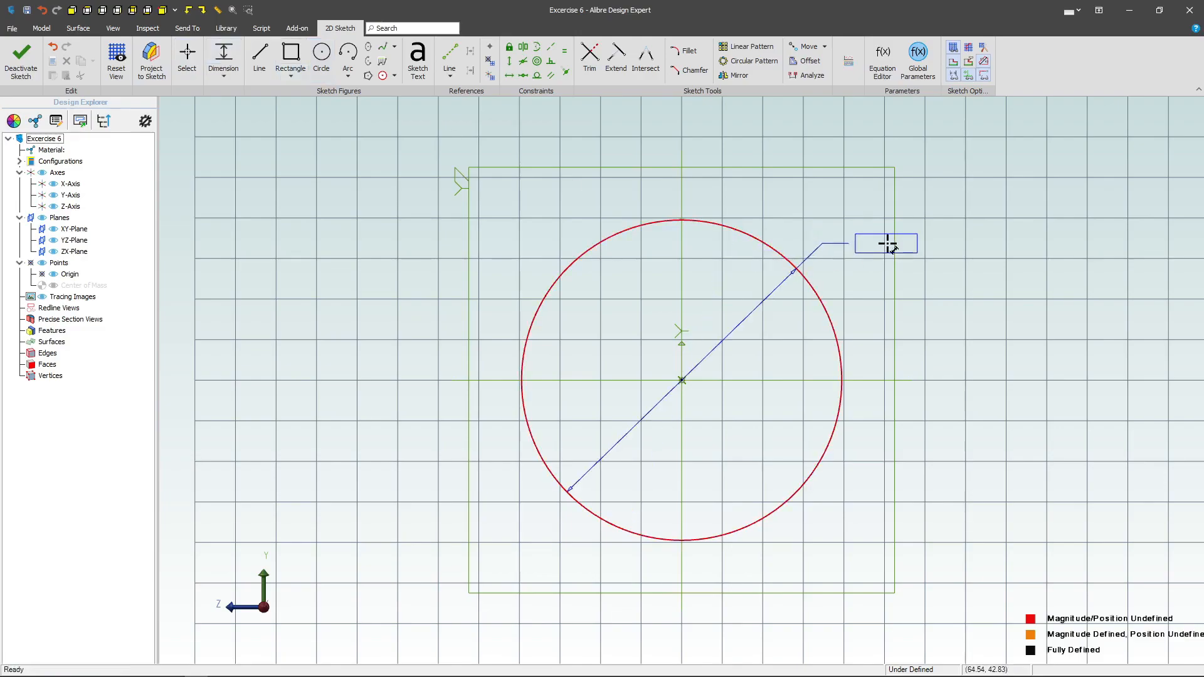
left_click(888, 243)
type("95")
key("Return")
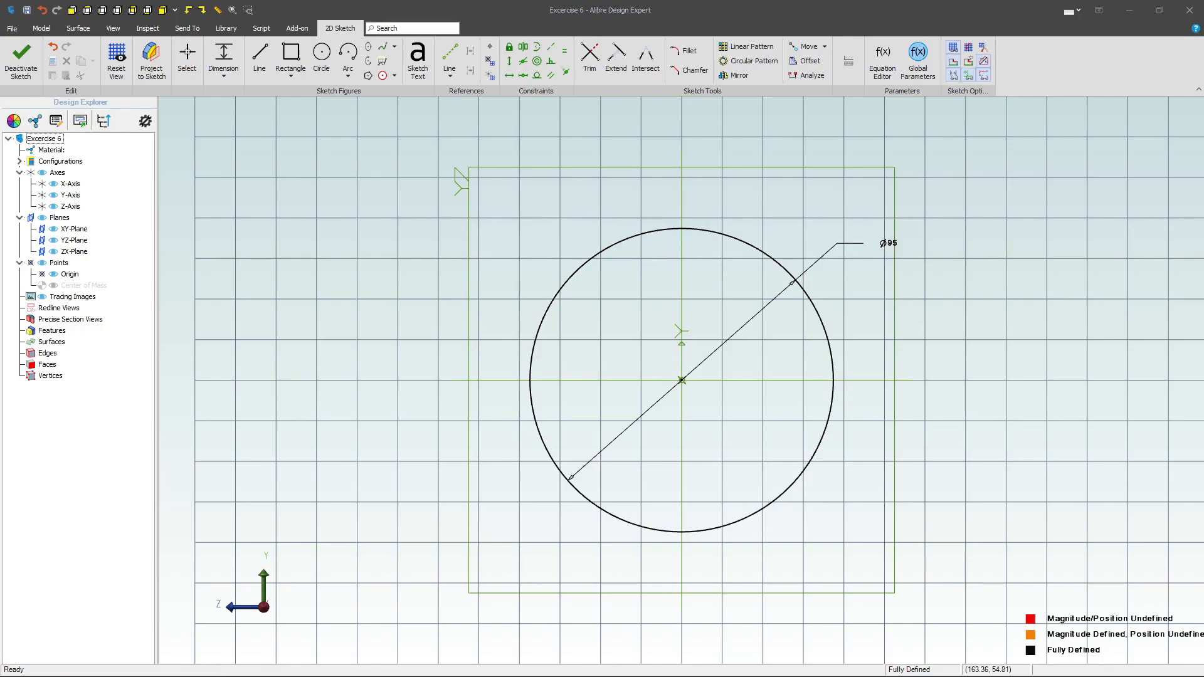
Step: Finish the sketch and extrude the circle as a boss 1 mm deep
left_click(25, 60)
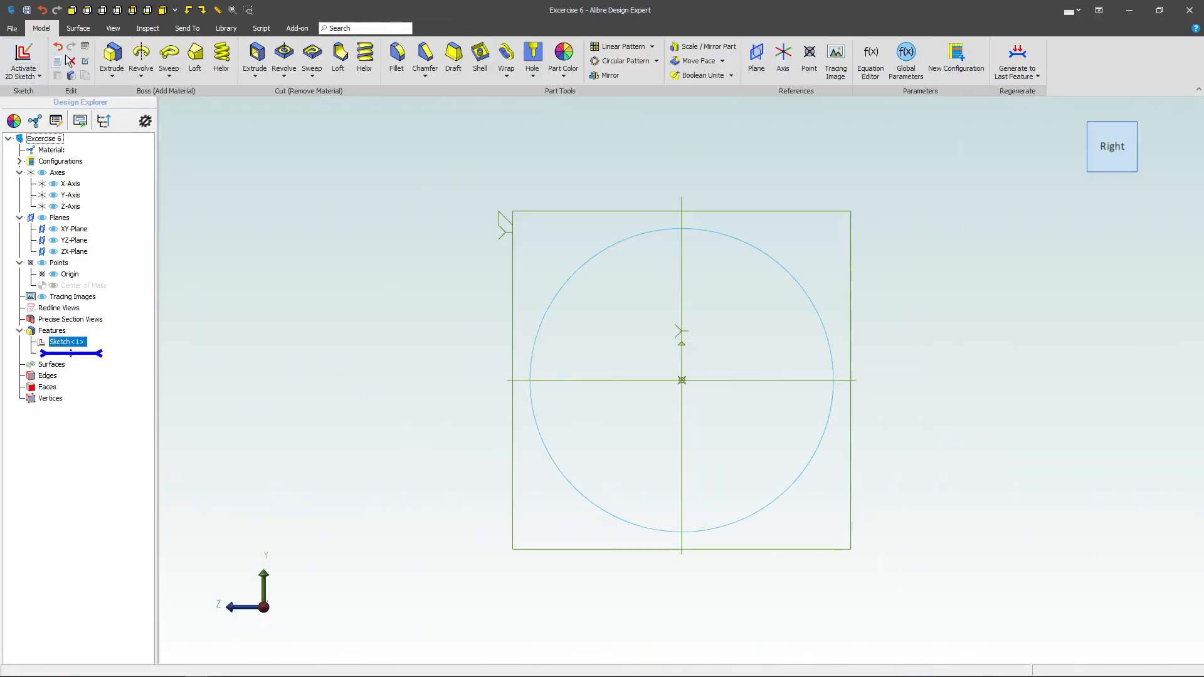
left_click(111, 60)
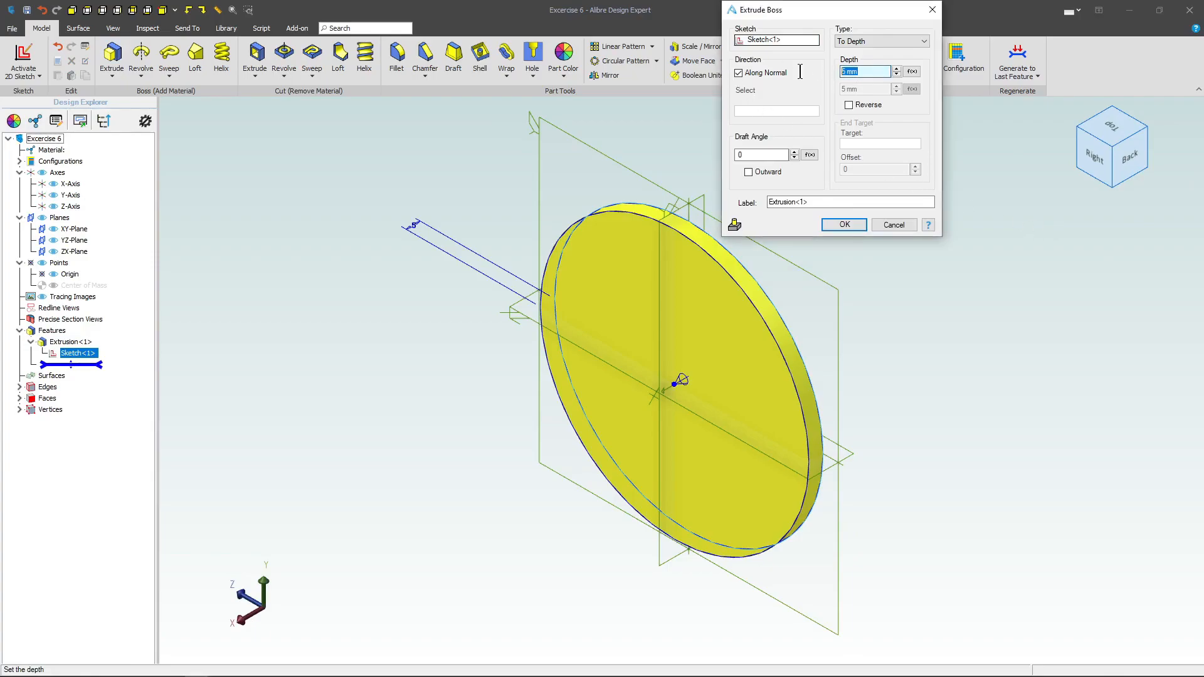
type("1")
key("Return")
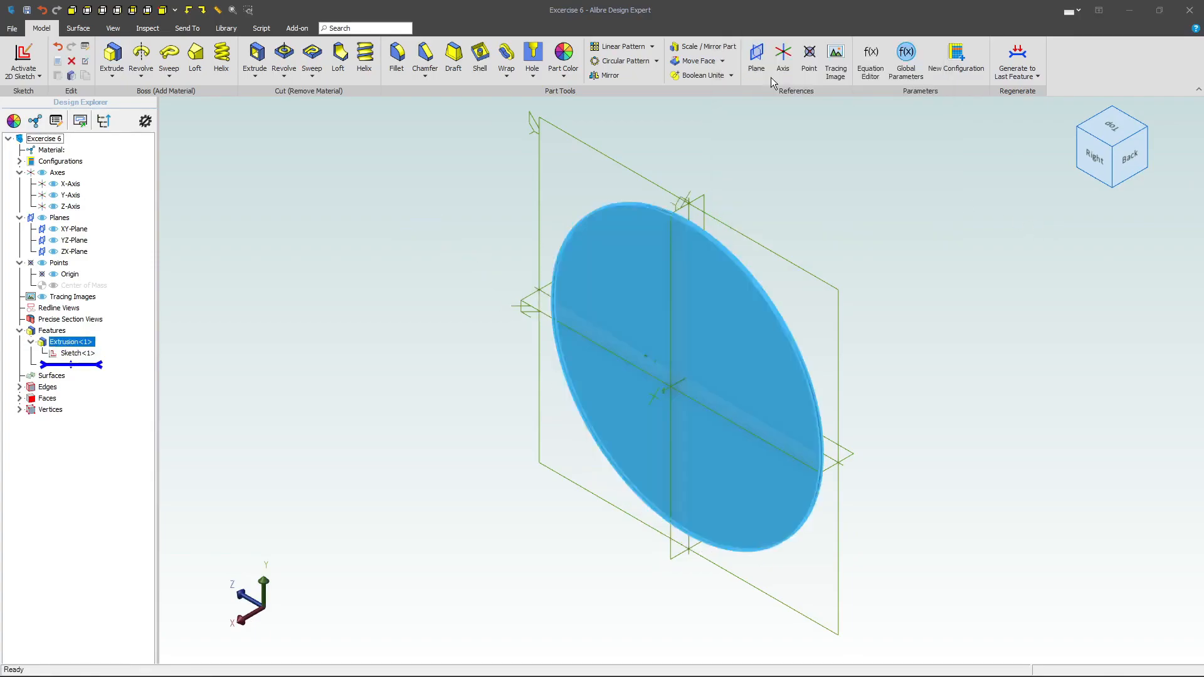
Step: Start a sketch on the YZ-Plane and draw a centre-point arc bulging upward above the disc
mouse_move(770, 208)
middle_mouse_down()
mouse_move(746, 213)
mouse_move(774, 197)
middle_mouse_up()
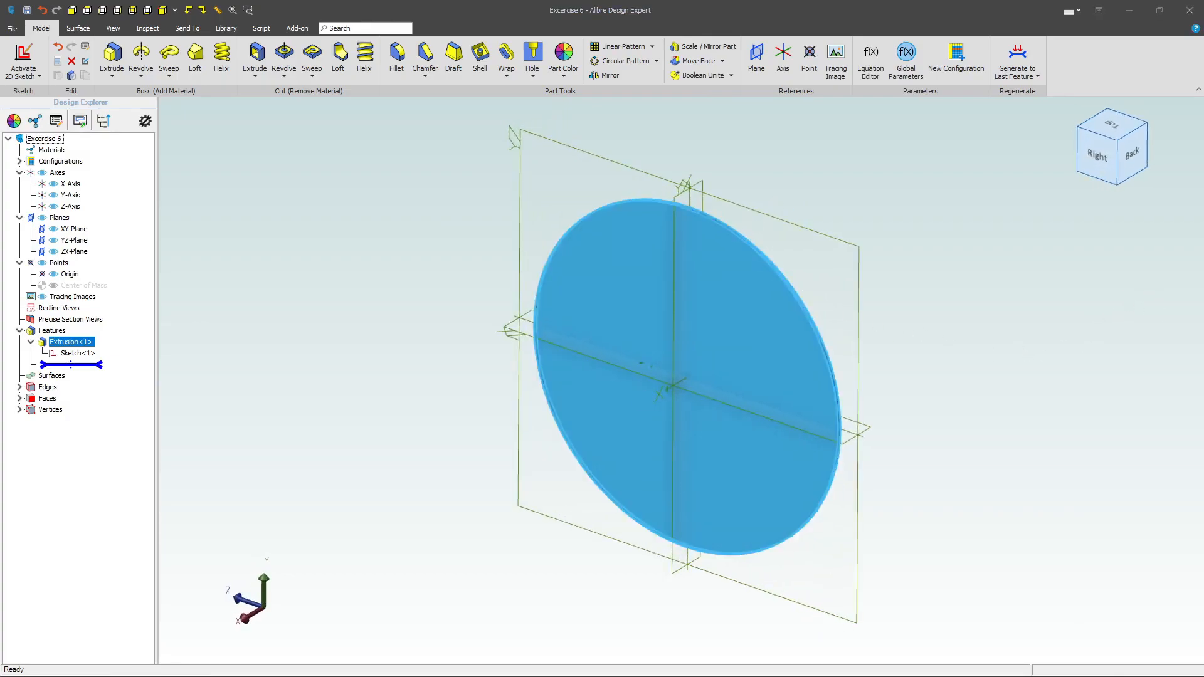
left_click(838, 249)
left_click(23, 56)
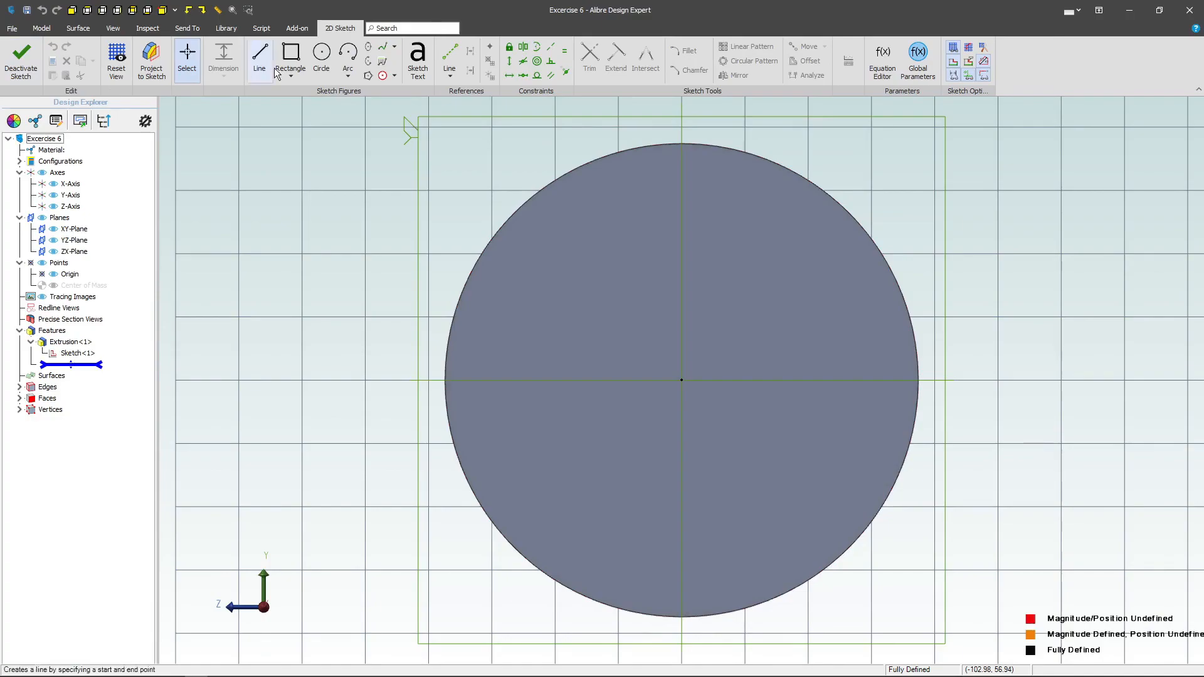
left_click(347, 55)
scroll(683, 458, "down", 2)
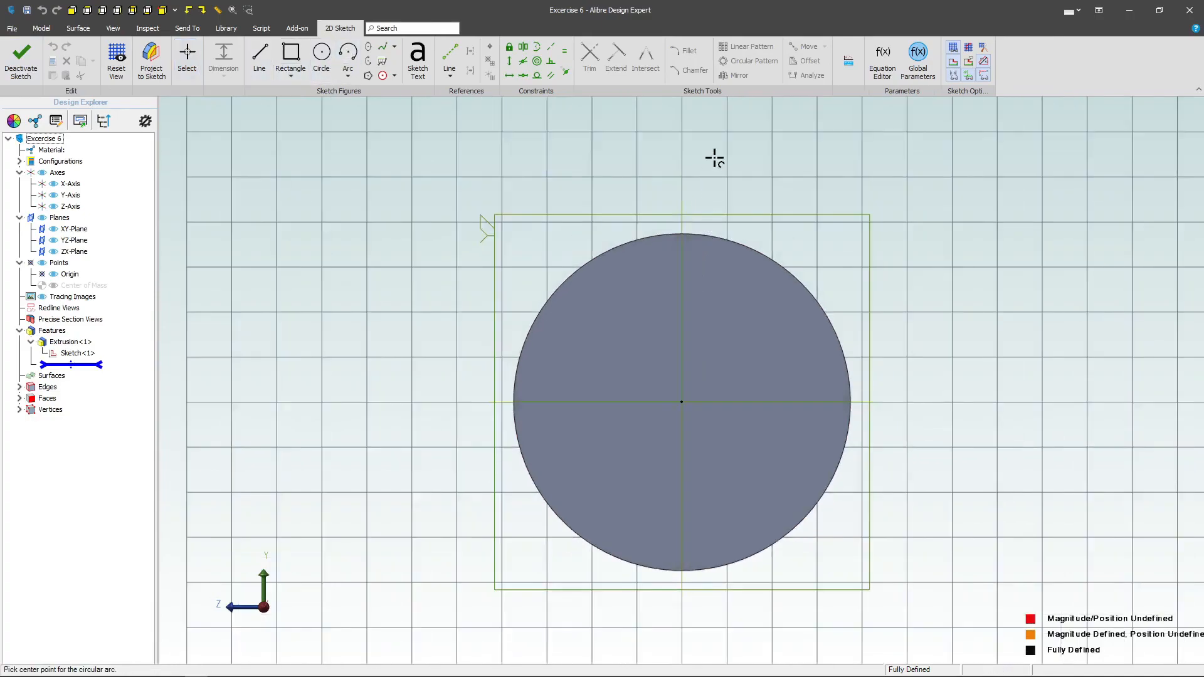
left_click(687, 134)
left_click(615, 119)
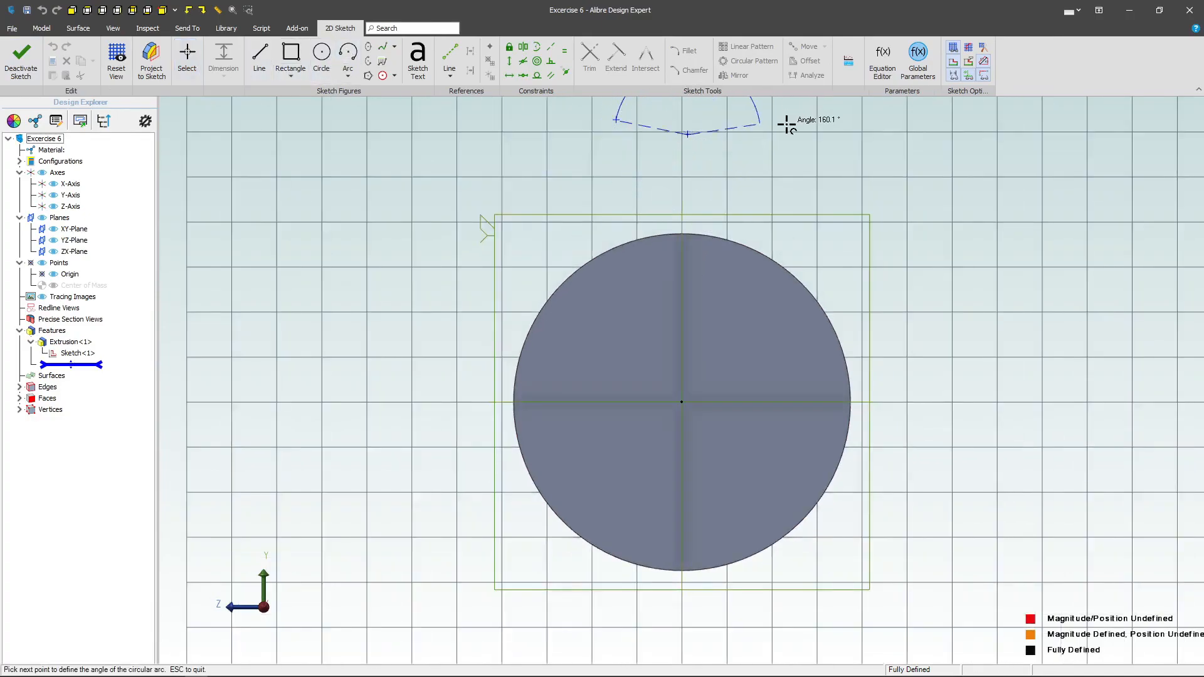
left_click(786, 77)
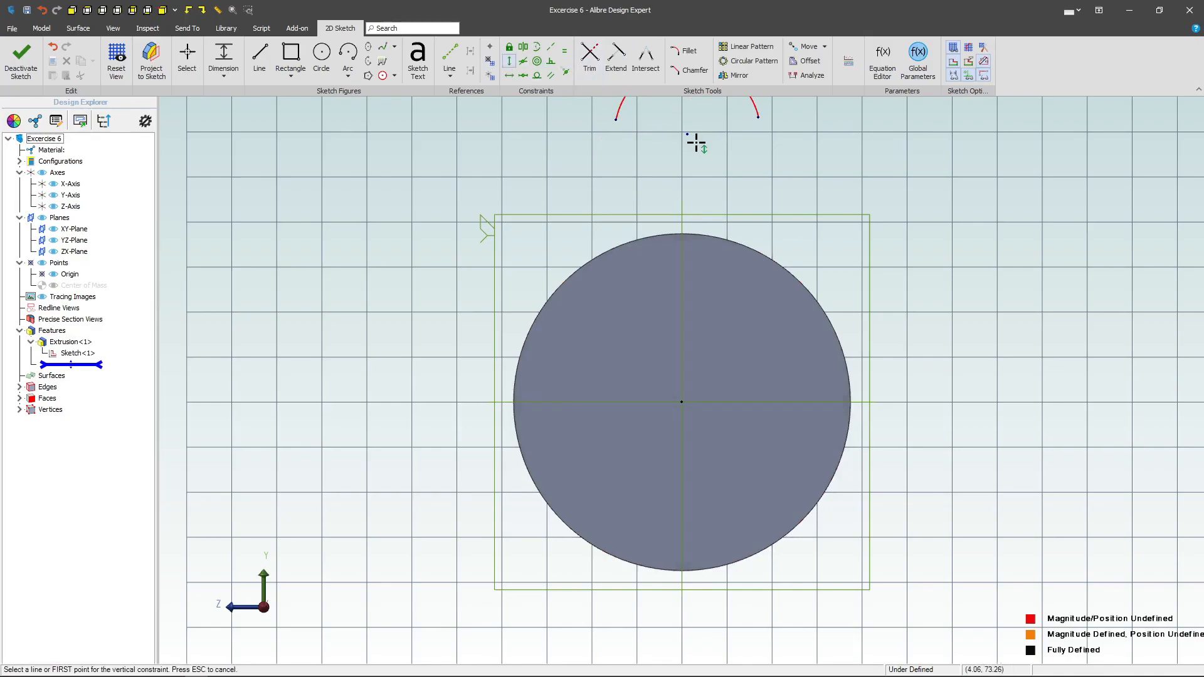
Step: Constrain the arc's centre vertically in line with the disc's centre
left_click(683, 401)
scroll(578, 495, "down", 2)
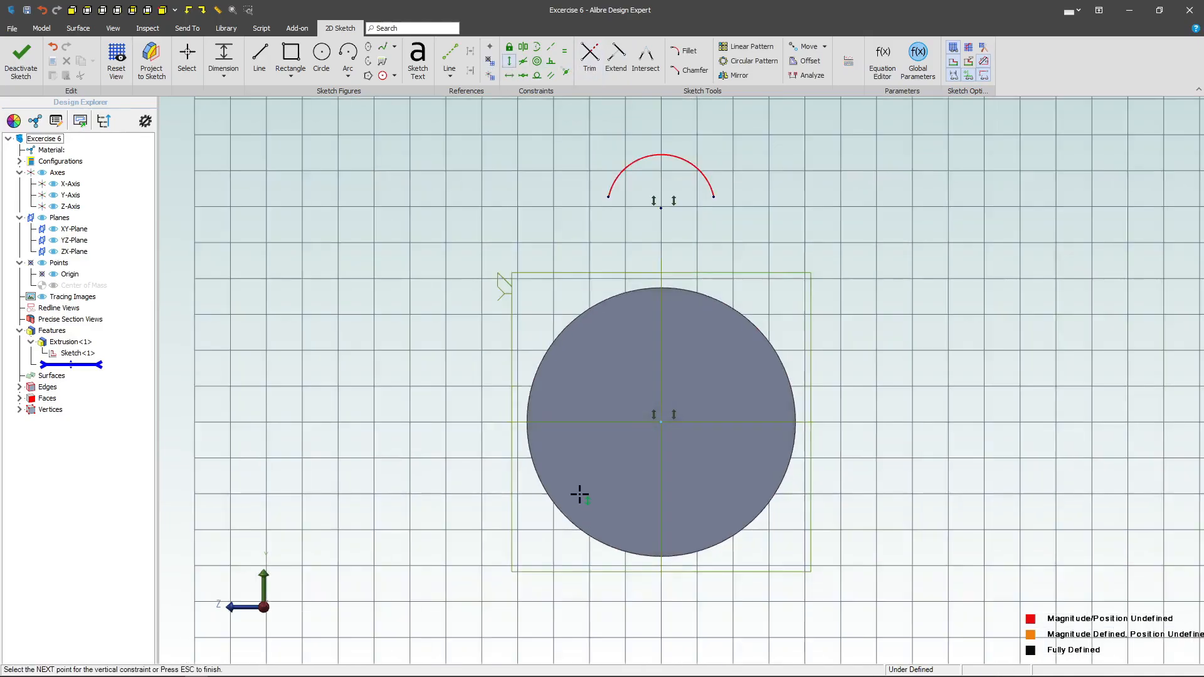
scroll(703, 171, "up", 2)
left_click(191, 50)
Step: Draw two straight side lines sloping outward and down from the arc's left and right ends
left_click(261, 55)
left_click(520, 286)
left_click(574, 201)
left_click(768, 277)
left_click(709, 202)
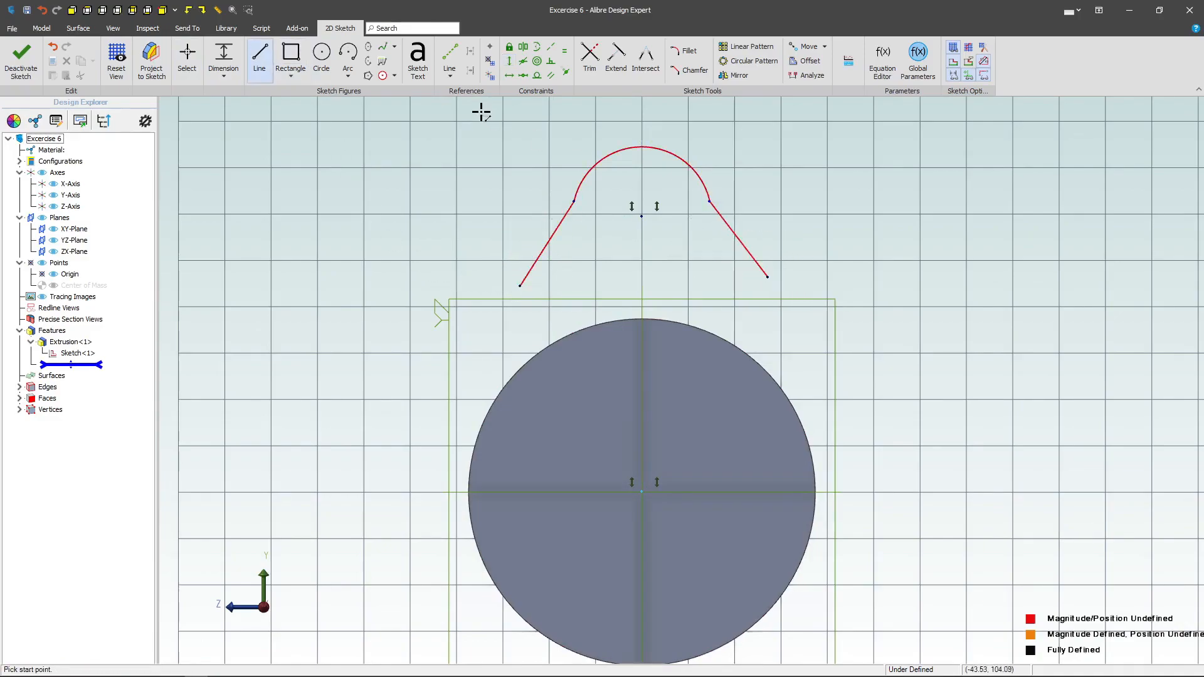
Step: Make both side lines tangent to the arc
left_click(538, 79)
left_click(561, 222)
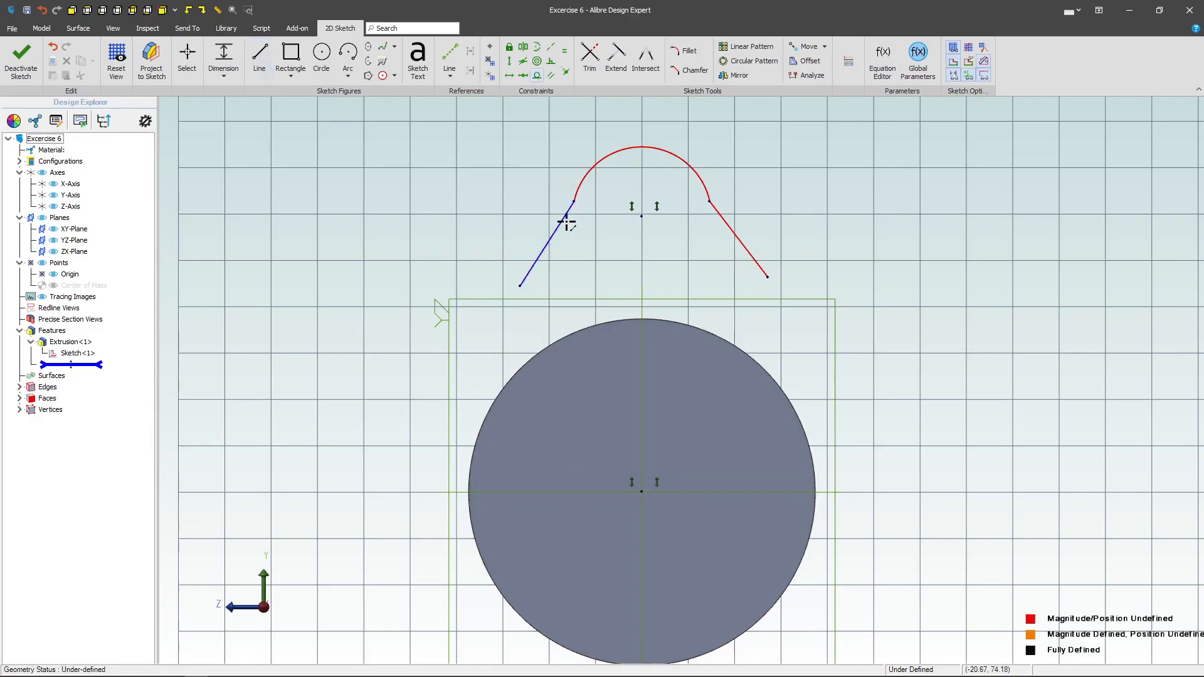
scroll(536, 303, "down", 1)
scroll(537, 303, "down", 1)
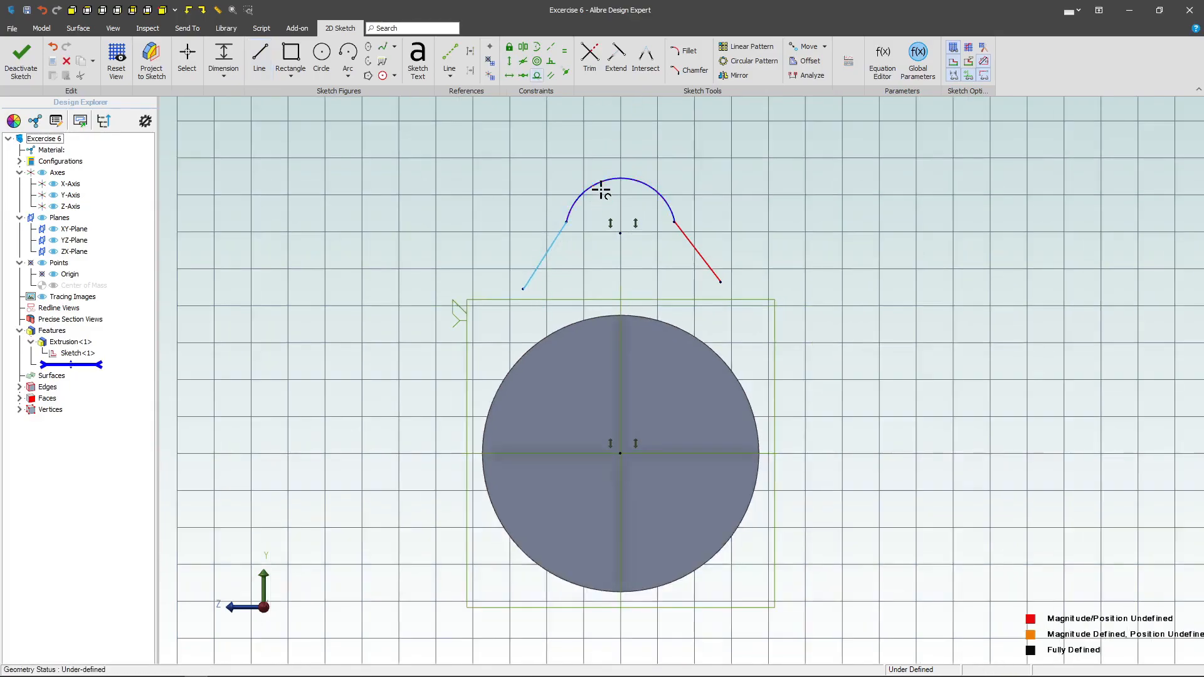
left_click(600, 191)
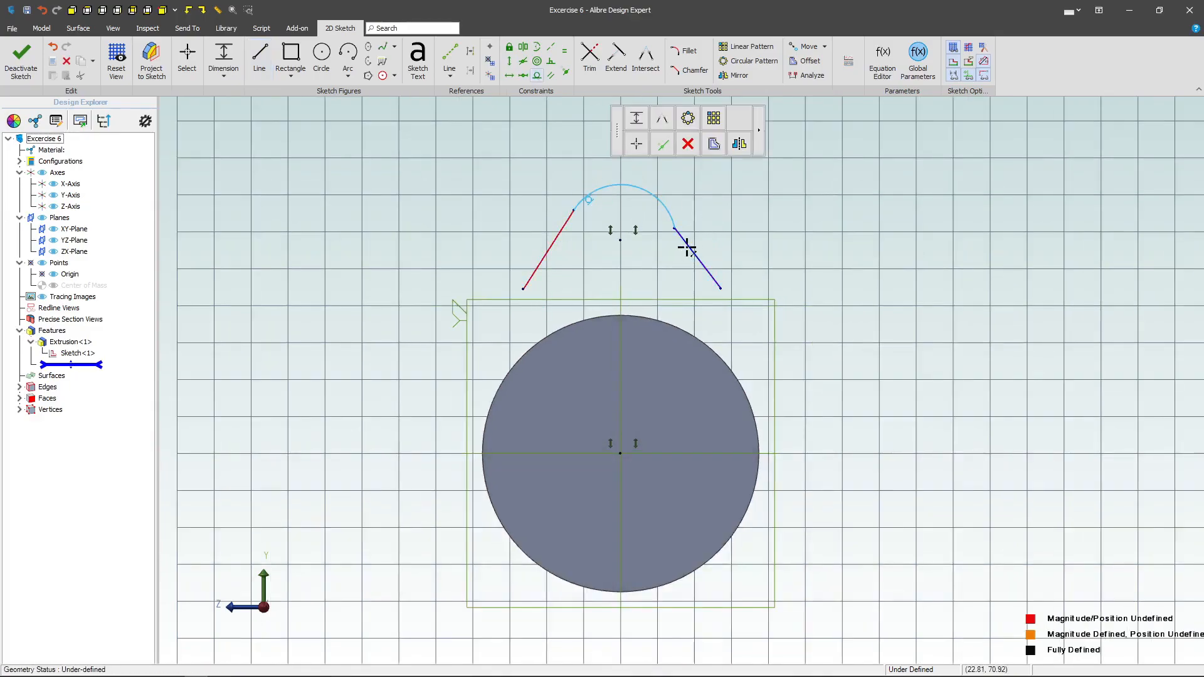
left_click(687, 248)
left_click(661, 205)
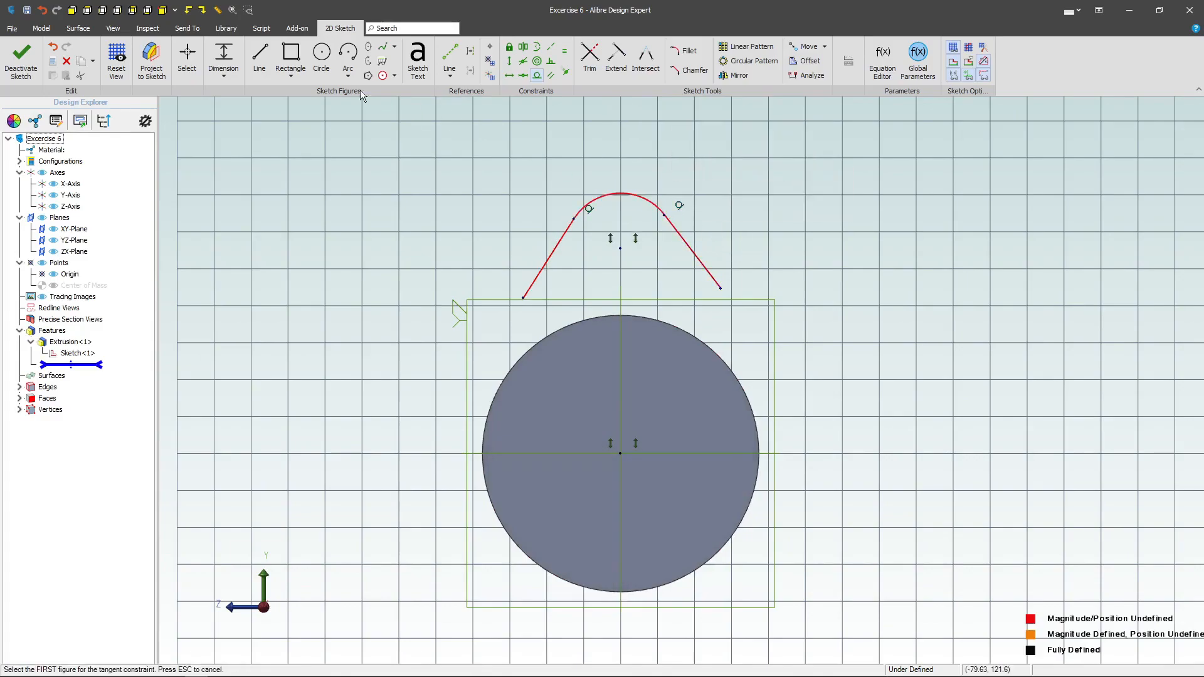
key("Escape")
Step: Dimension the arc with a radius of 60 mm
left_click(639, 198)
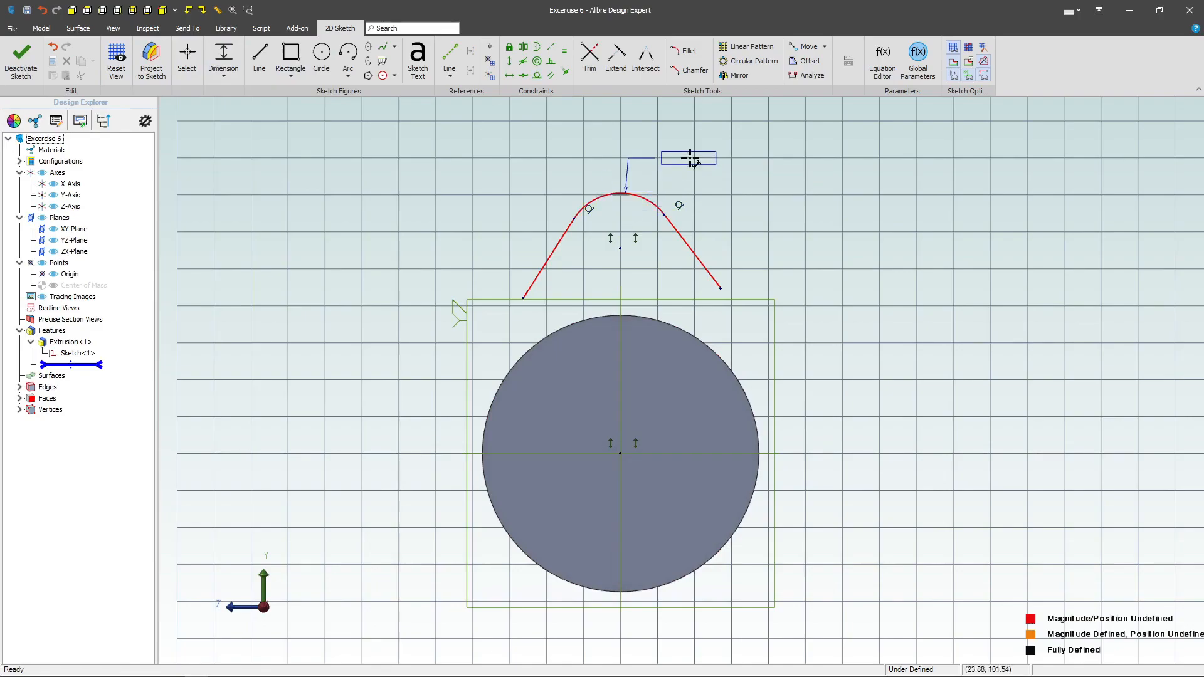
left_click(692, 157)
type("60")
key("Return")
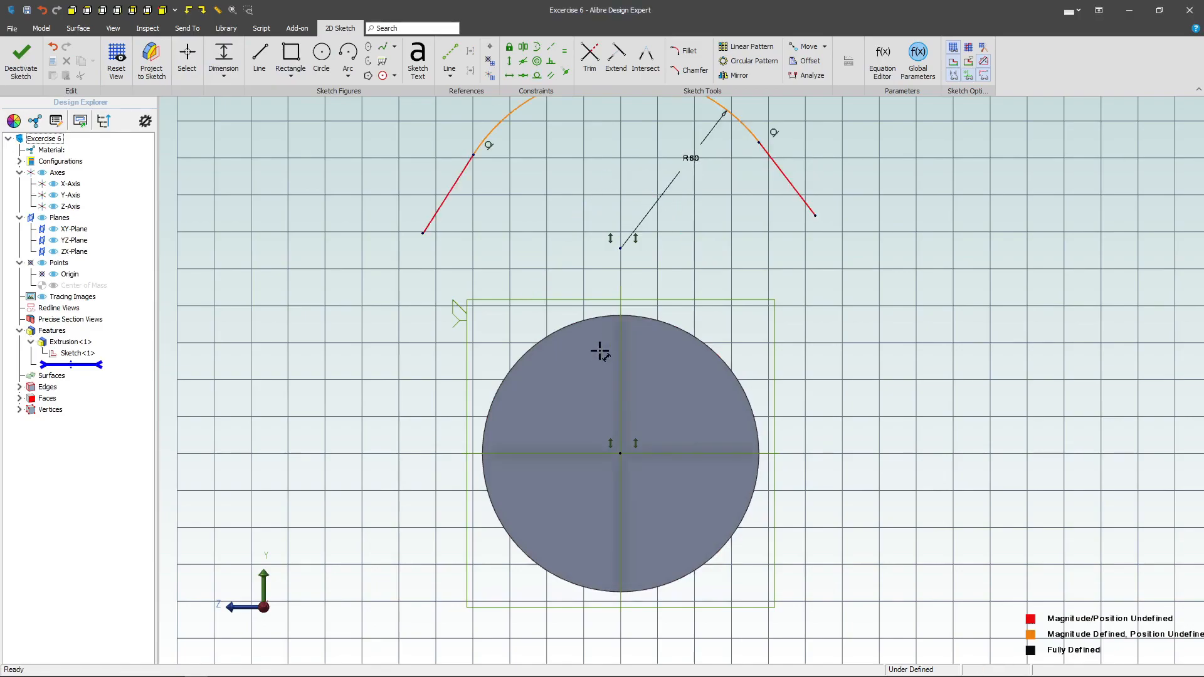
Step: Set the angle between the two side lines to 32 degrees
scroll(602, 226, "down", 2)
scroll(570, 151, "up", 1)
left_click(775, 260)
left_click(616, 280)
type("32")
key("Return")
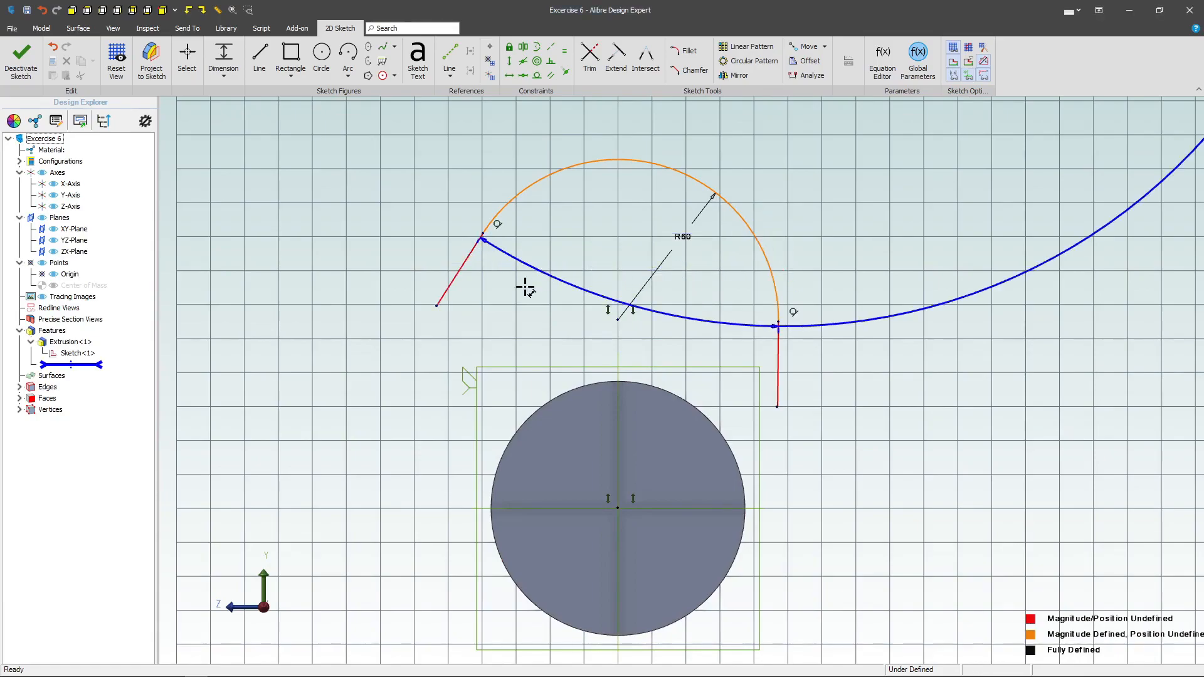
Step: Constrain the arc's two endpoints horizontally level with each other
scroll(524, 392, "down", 1)
left_click(510, 74)
left_click(490, 267)
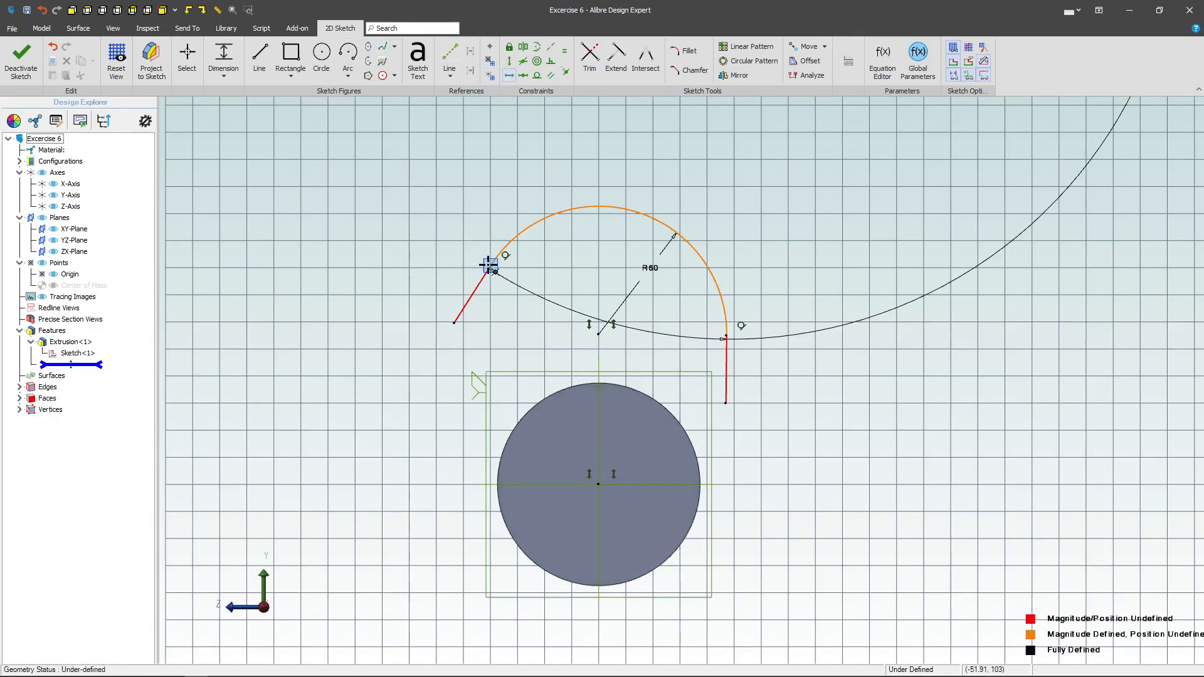
left_click(726, 330)
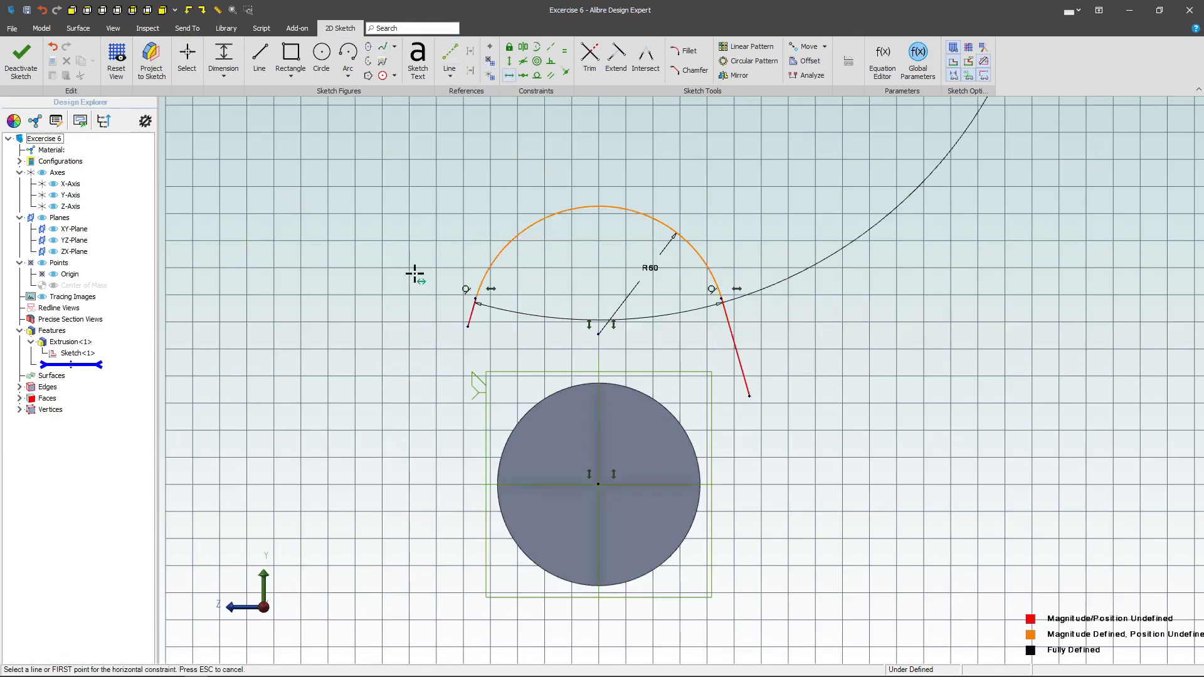
Step: Apply an equal constraint to the two side lines
left_click(614, 63)
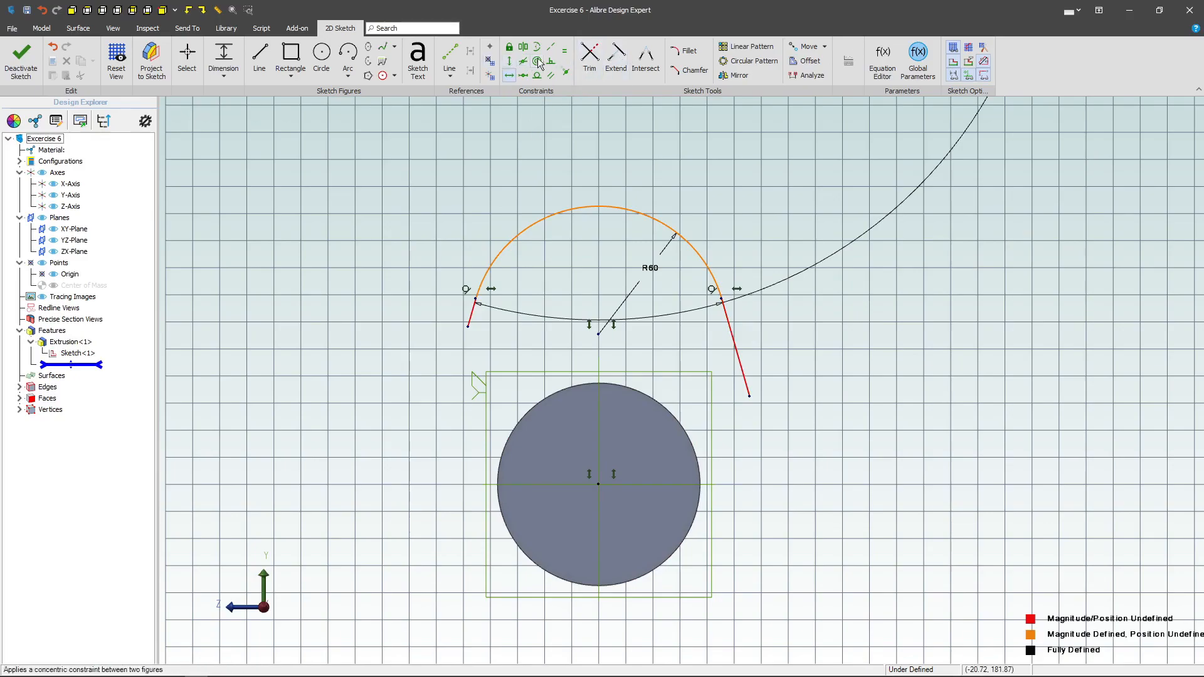
left_click(470, 318)
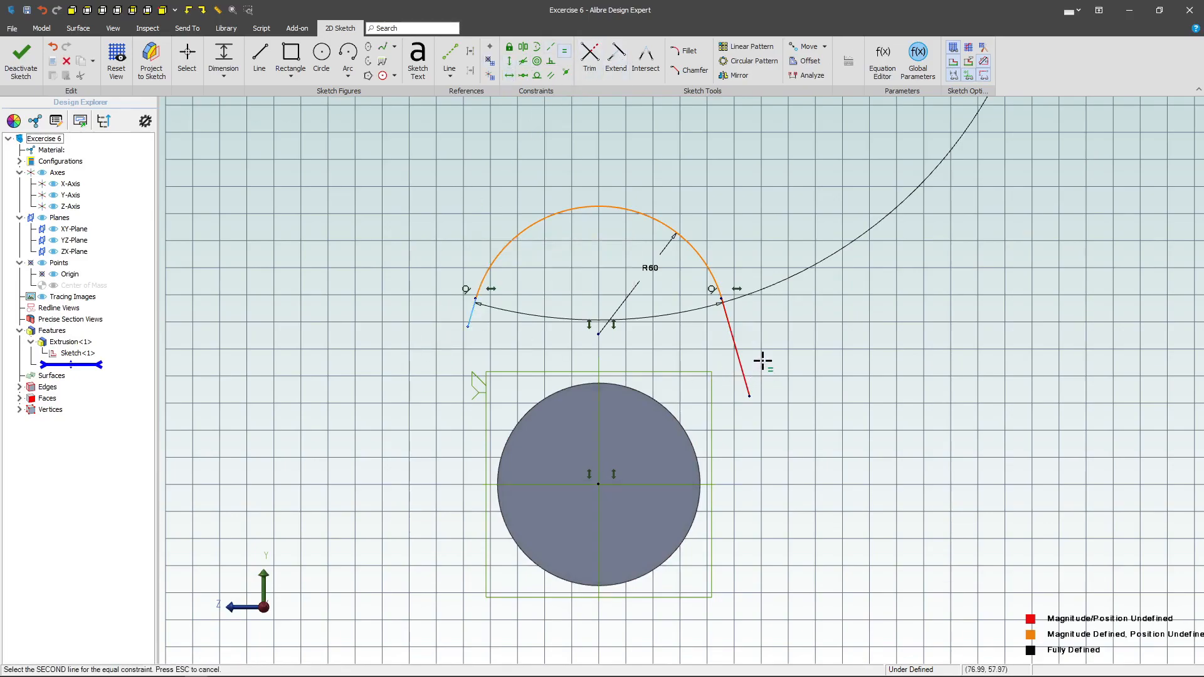
left_click(742, 370)
key("Escape")
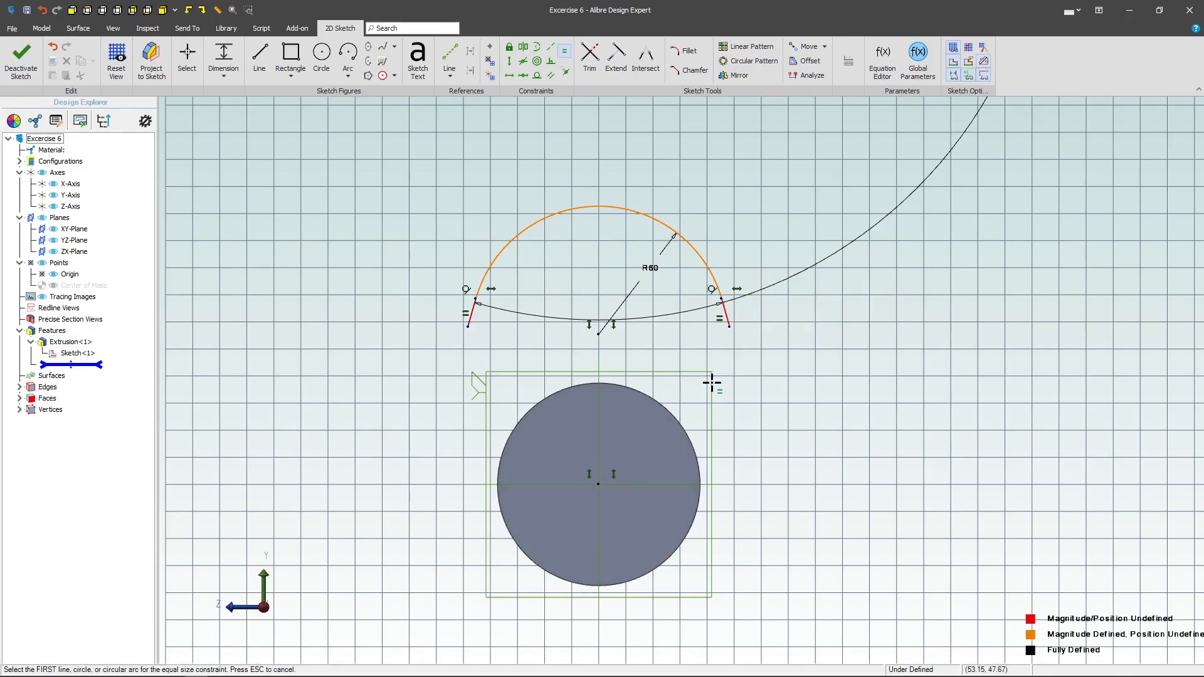
Step: Draw a horizontal line outward from the lower end of the right side line
left_click(259, 53)
left_click(729, 326)
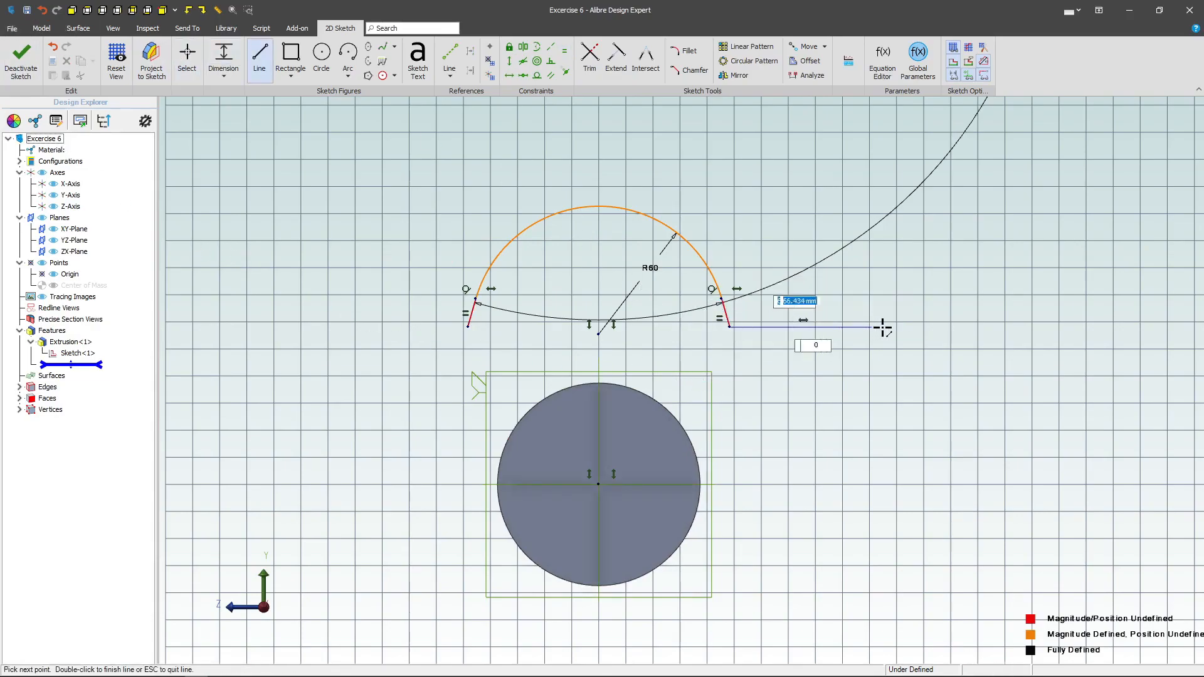
double_click(884, 326)
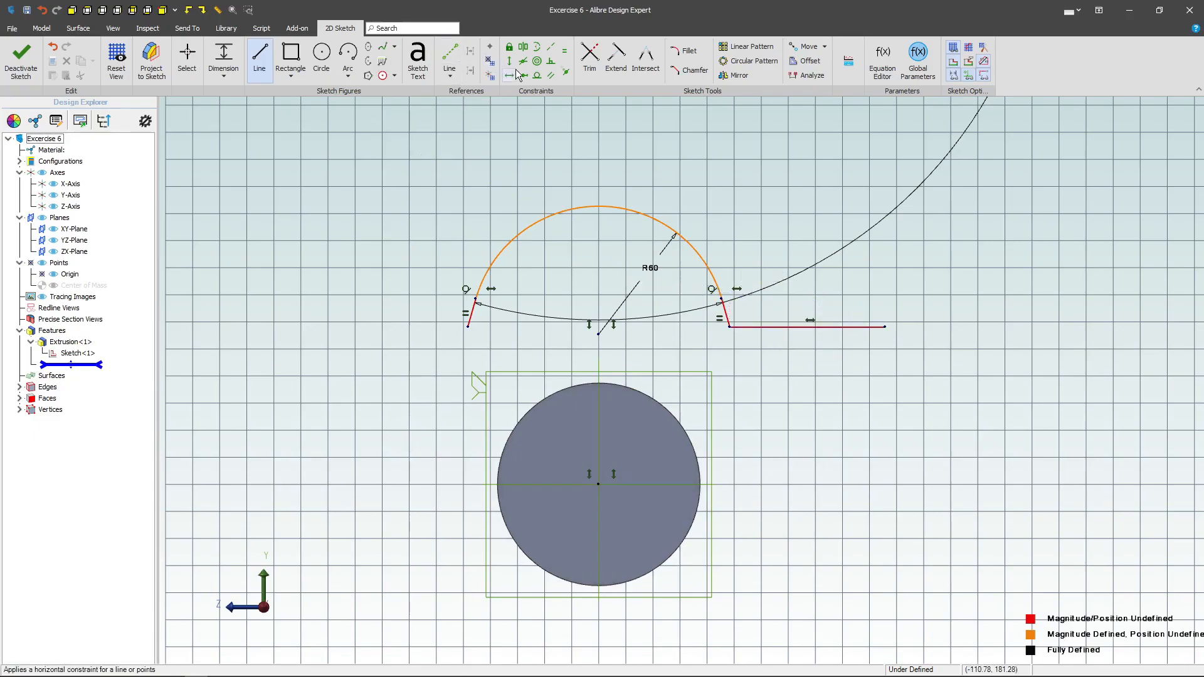
left_click(731, 327)
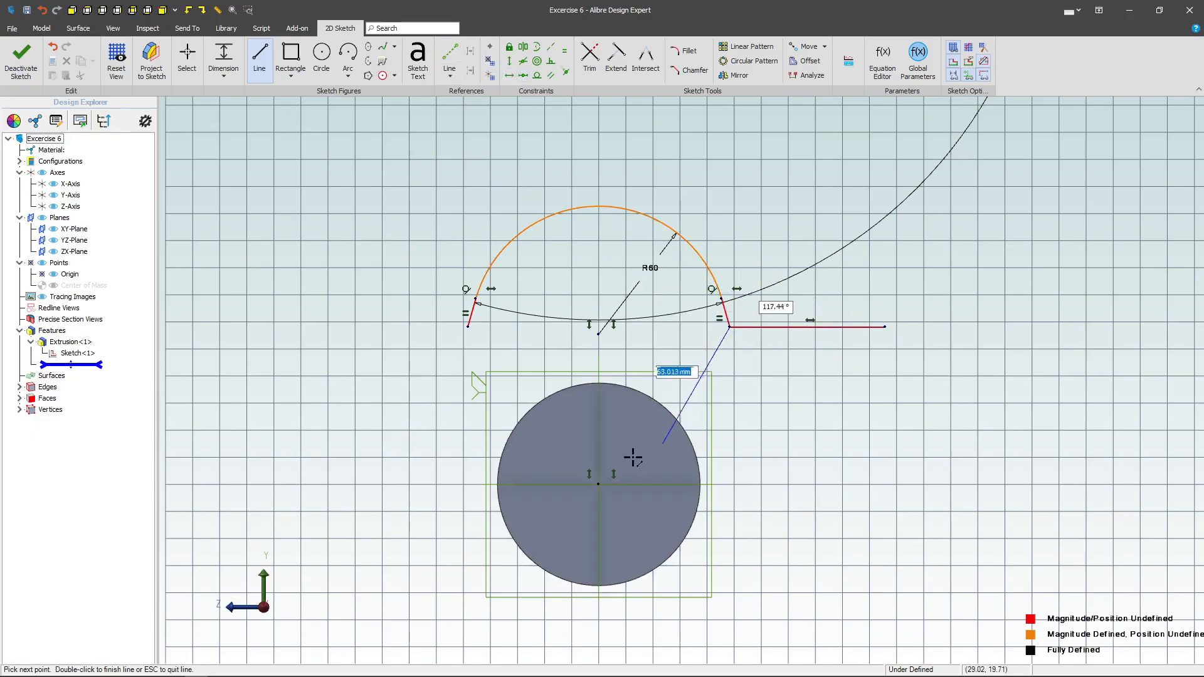
key("Escape")
Step: Align the right side line's lower end horizontally with the disc's centre, and move the arc up above the disc
left_click(509, 75)
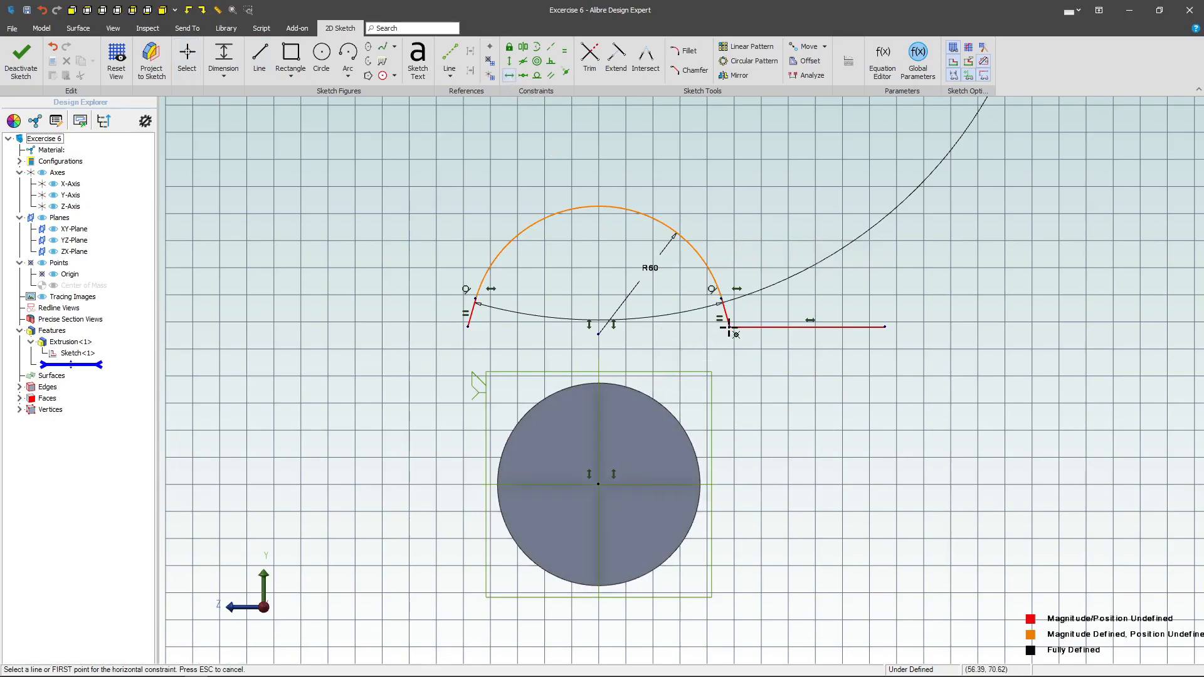
left_click(721, 299)
left_click(611, 484)
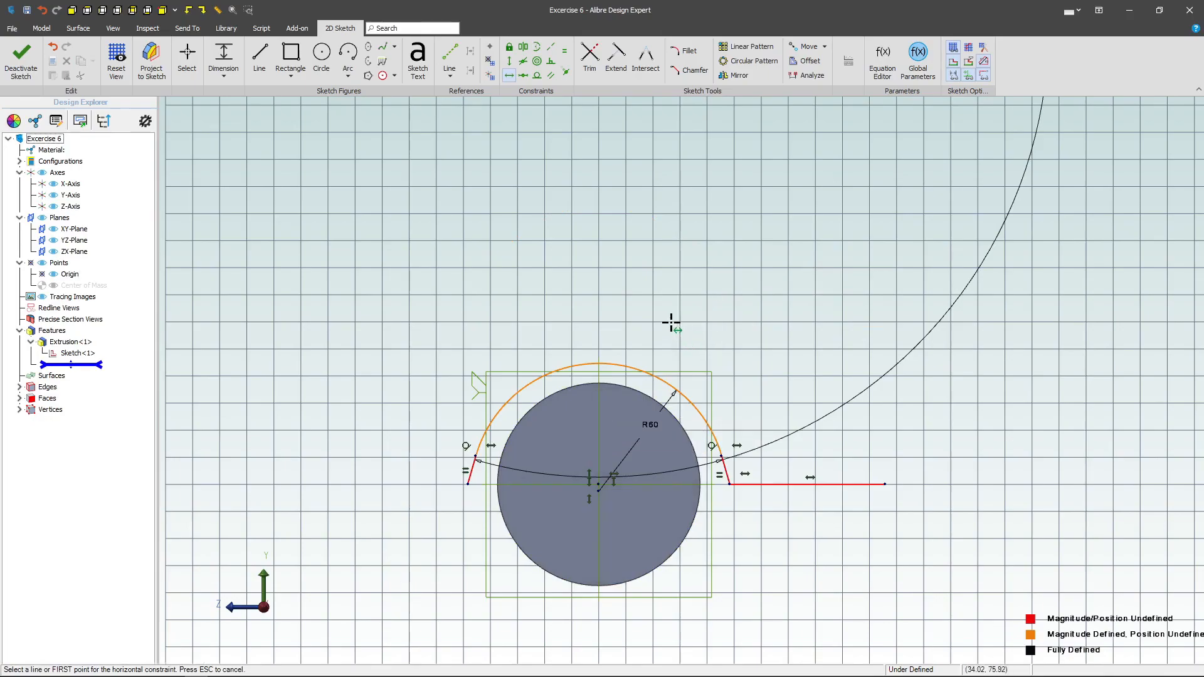
scroll(659, 279, "down", 1)
key("Escape")
left_click_drag(612, 463, 612, 337)
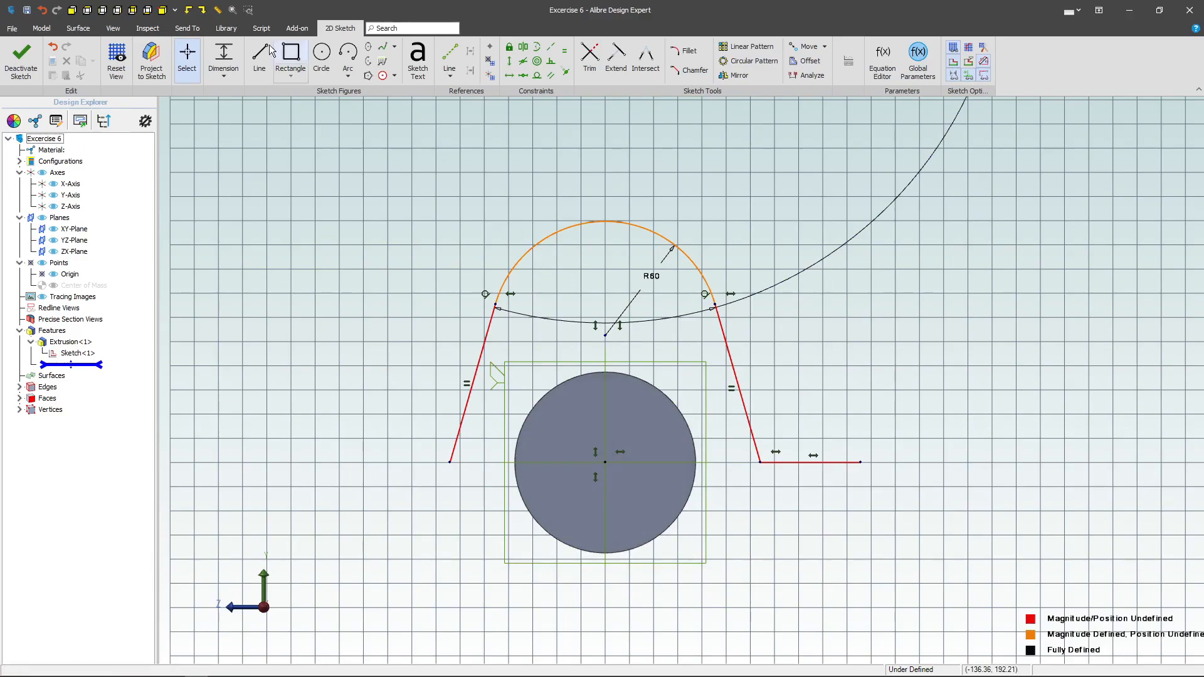
Step: Draw a lower semicircular arc centred on the origin, from the horizontal line's outer end to the opposite side of the disc
left_click(348, 55)
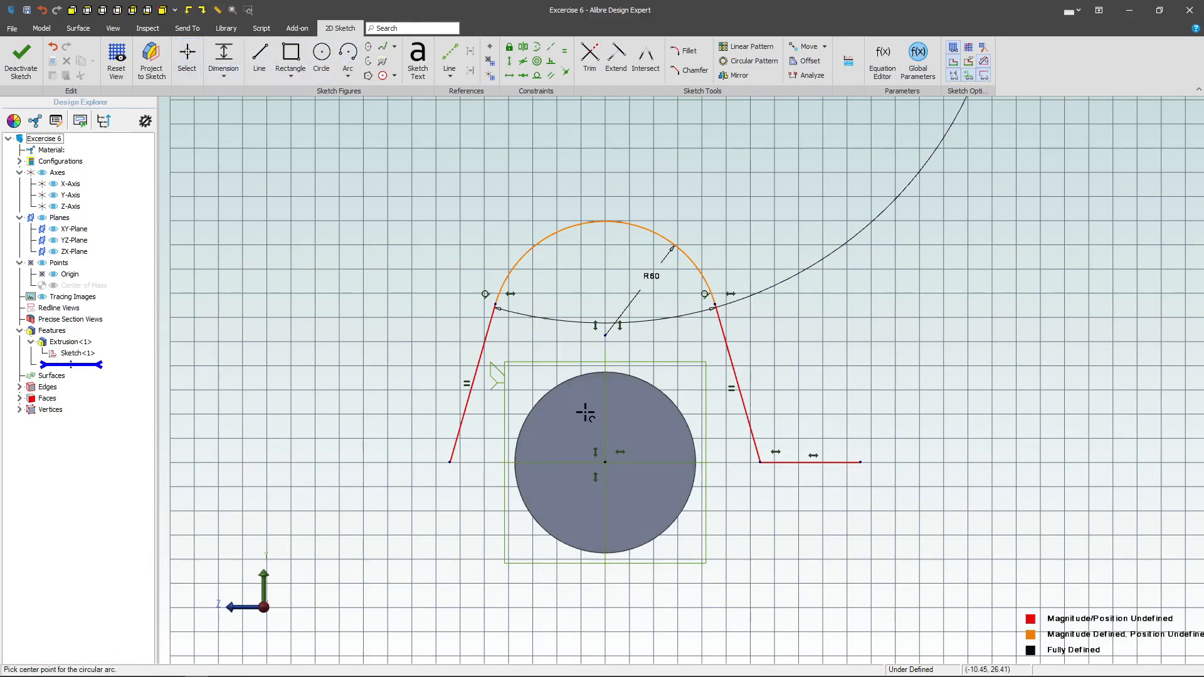
left_click(605, 462)
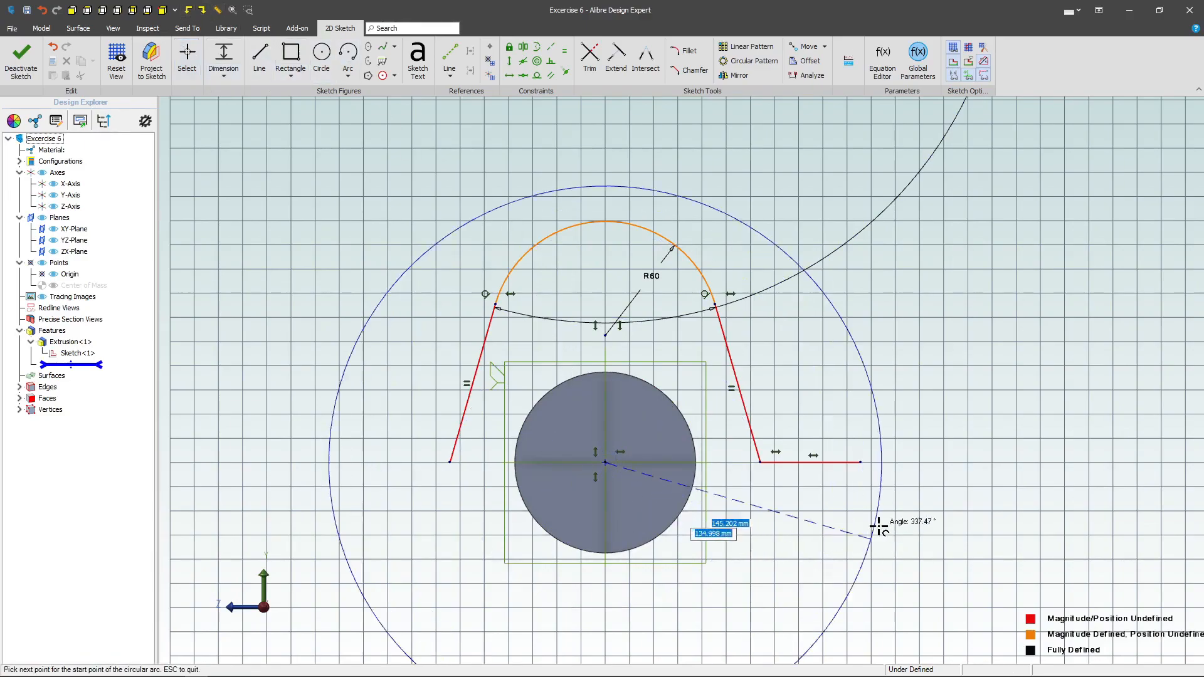
left_click(861, 462)
left_click(350, 462)
Step: Join the lower arc's left end to the left side line's lower end with a horizontal line
left_click(264, 72)
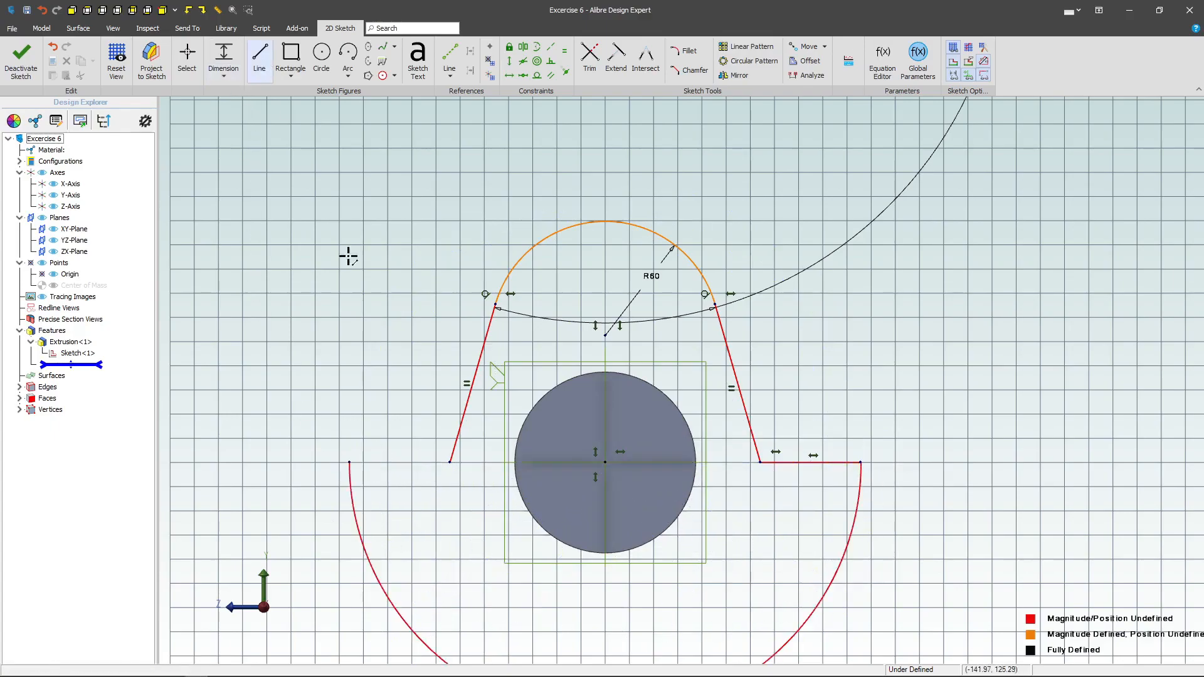
left_click(350, 462)
left_click(449, 462)
key("Escape")
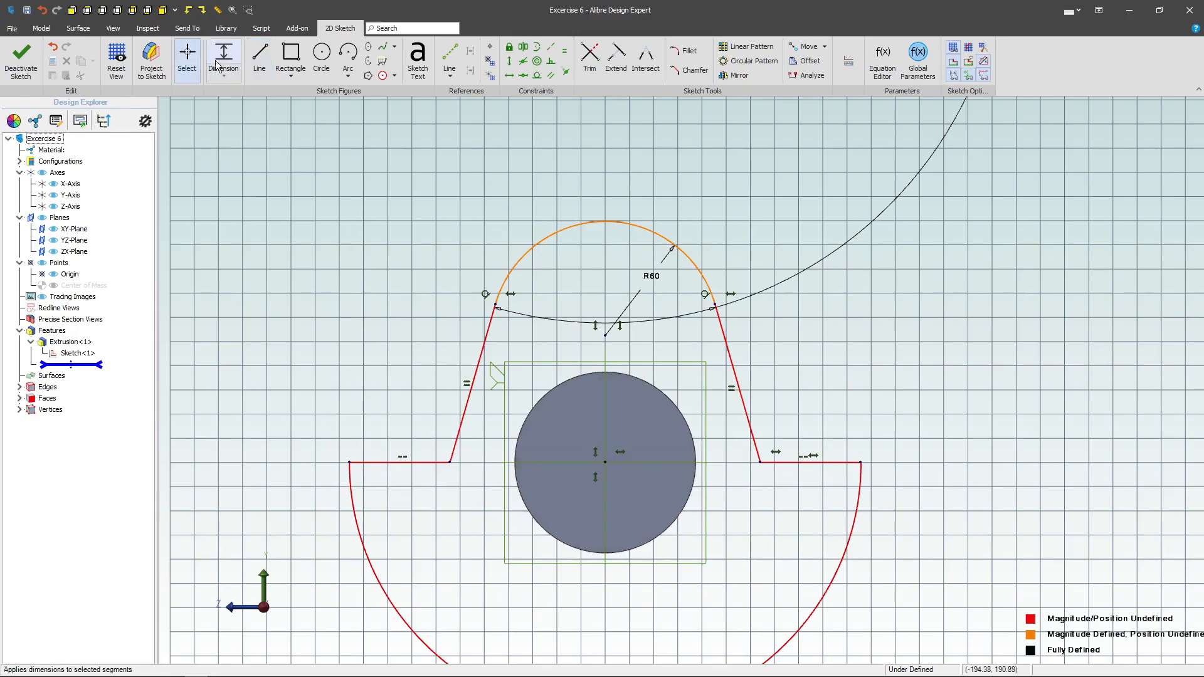
Step: Dimension the lower semicircular arc with a radius of 240 mm
left_click(368, 558)
left_click(426, 539)
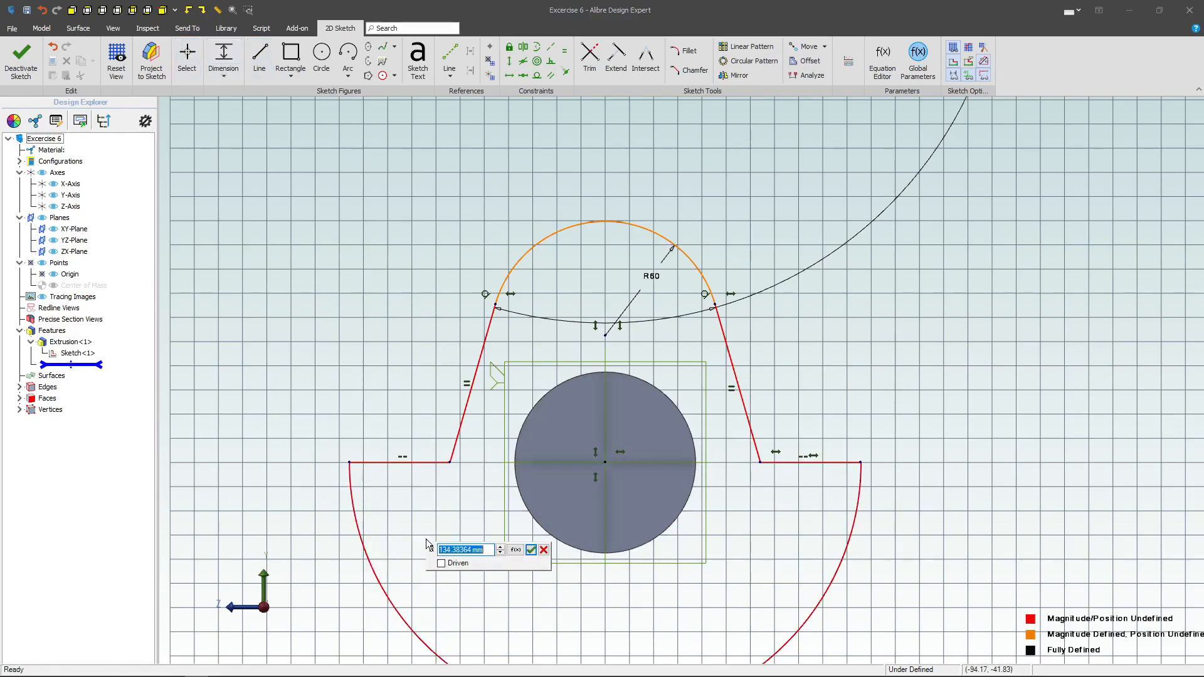
type("240")
key("Return")
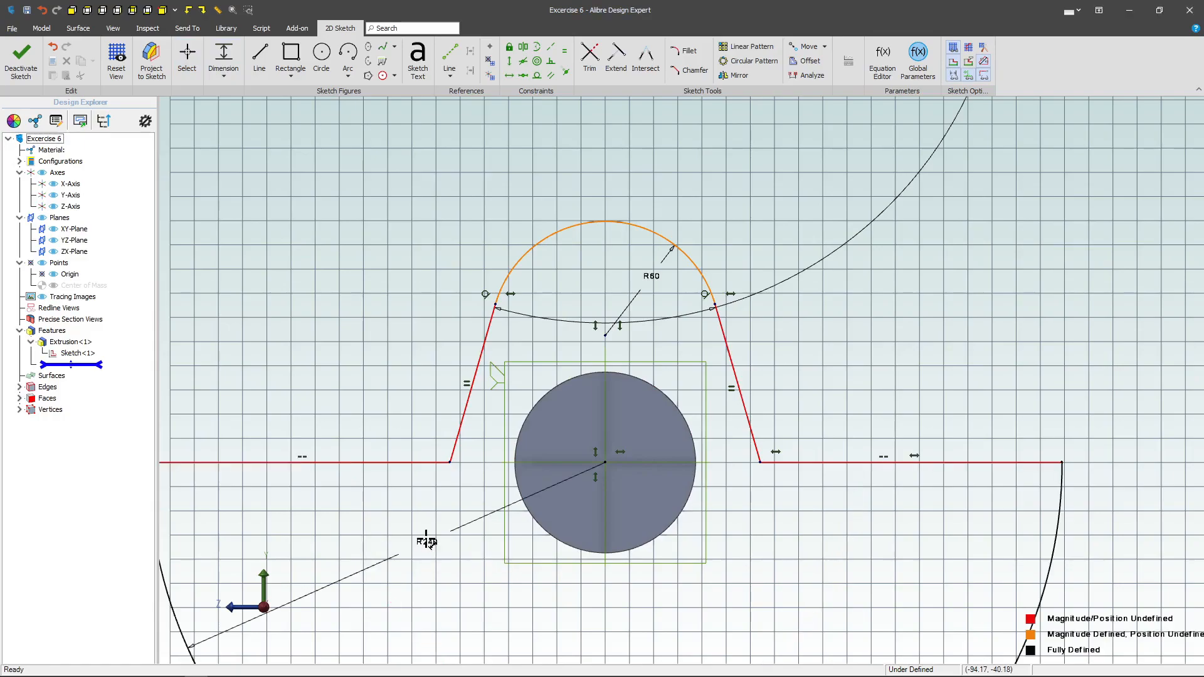
scroll(652, 339, "down", 1)
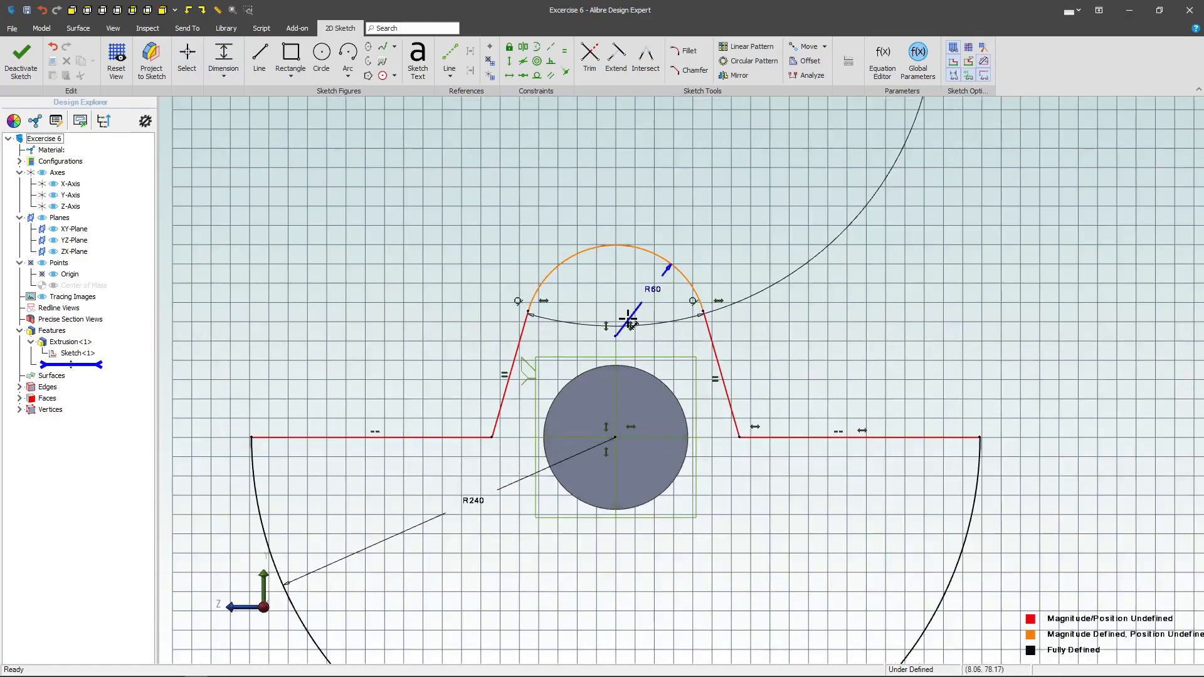
Step: Dimension the vertical distance between the origin and the upper arc's centre as 70 mm
left_click(616, 439)
left_click(508, 382)
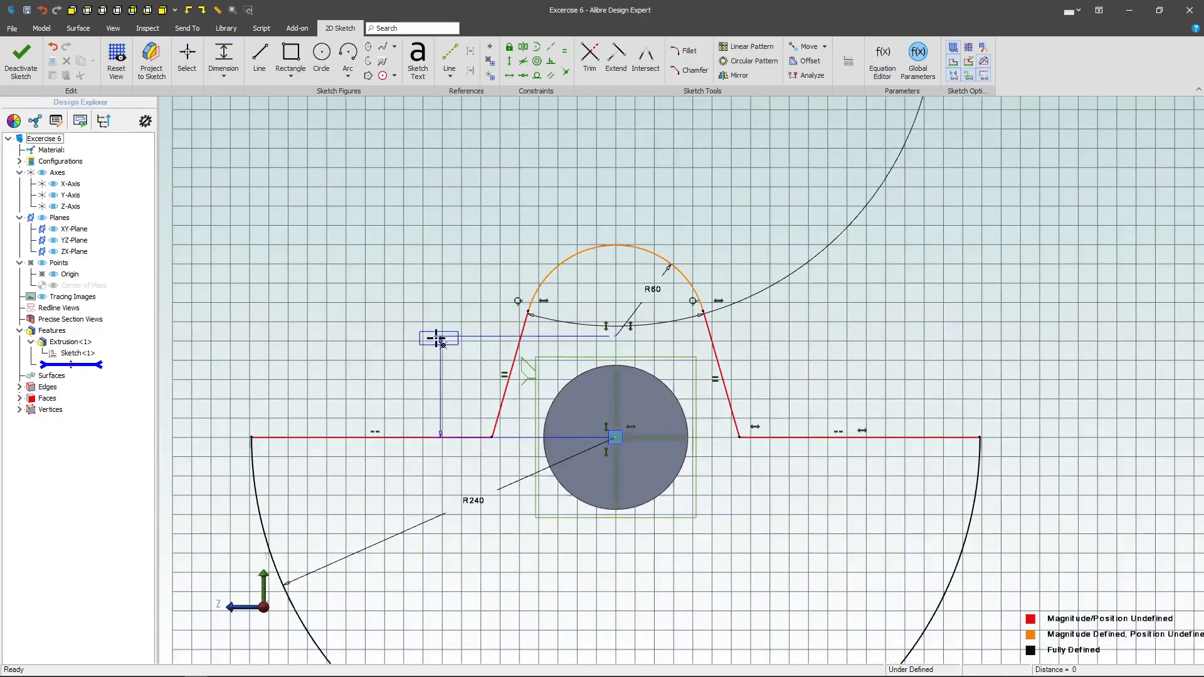
left_click(431, 363)
type("70")
key("Return")
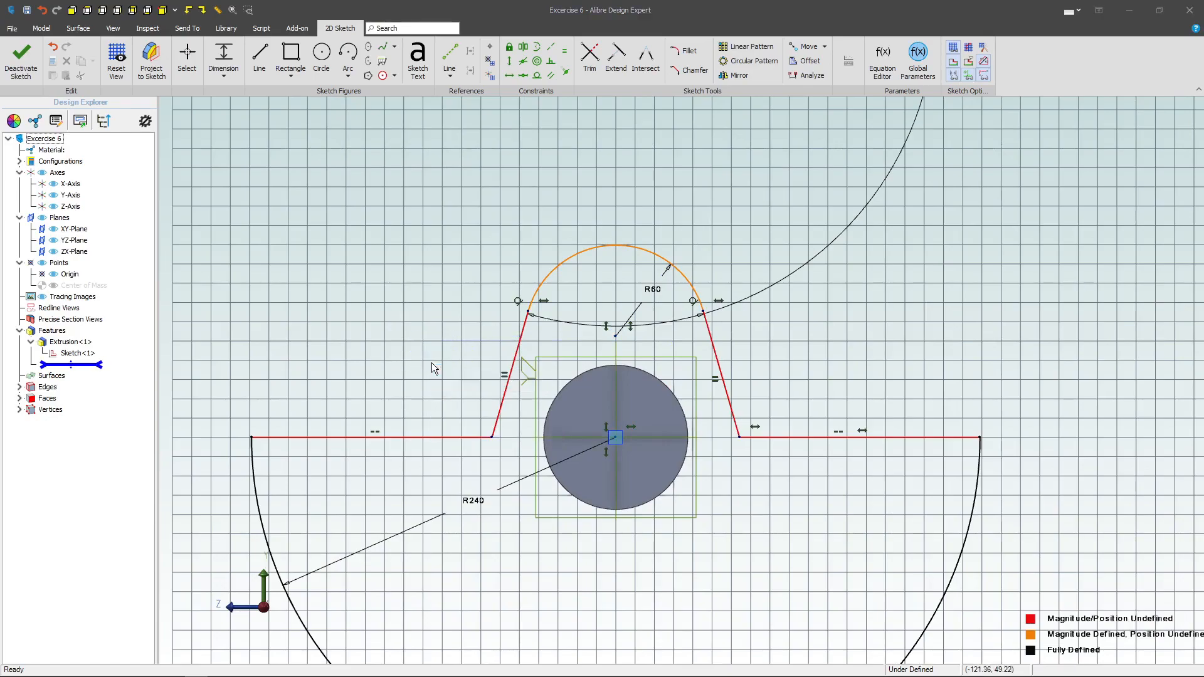
scroll(507, 439, "down", 1)
scroll(510, 424, "down", 1)
scroll(508, 475, "up", 1)
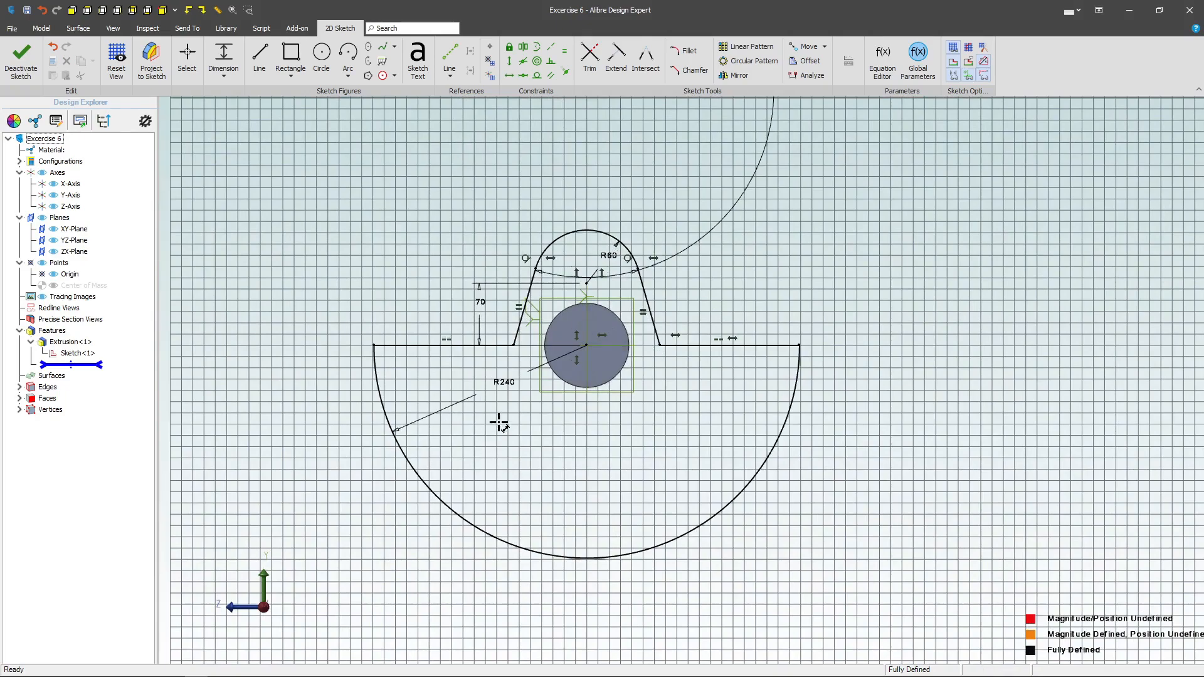
Step: Change the lower arc's radius to 240/2 mm
scroll(557, 349, "up", 2)
double_click(449, 408)
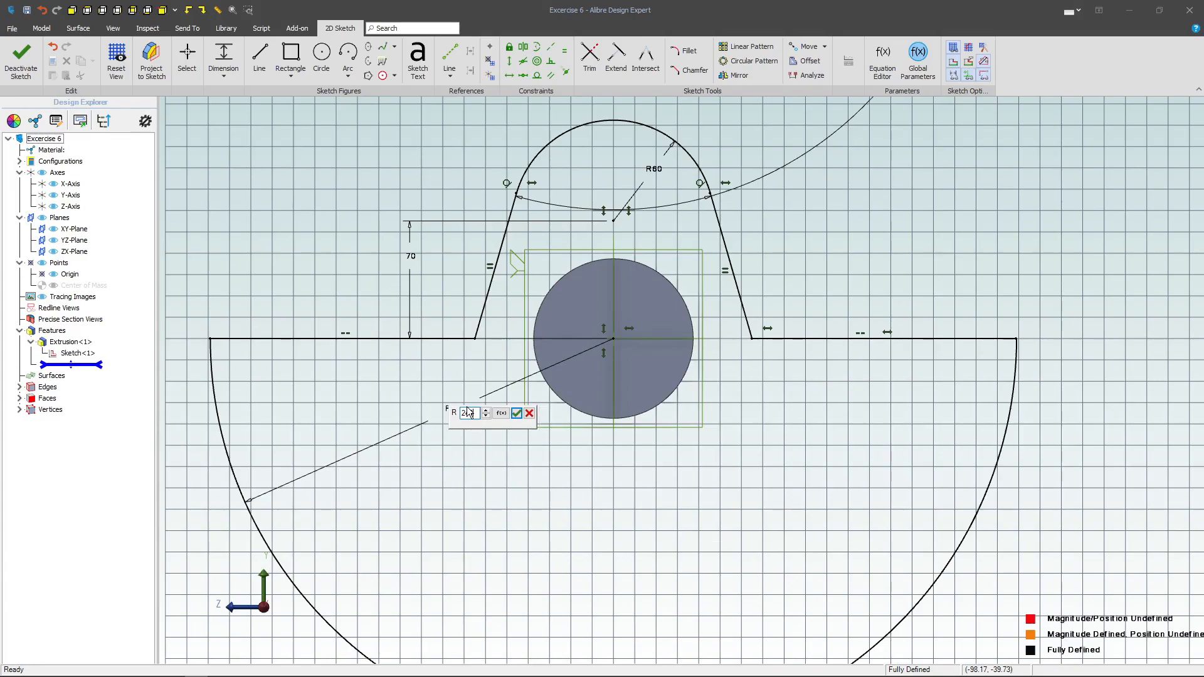
type("240/2")
key("Return")
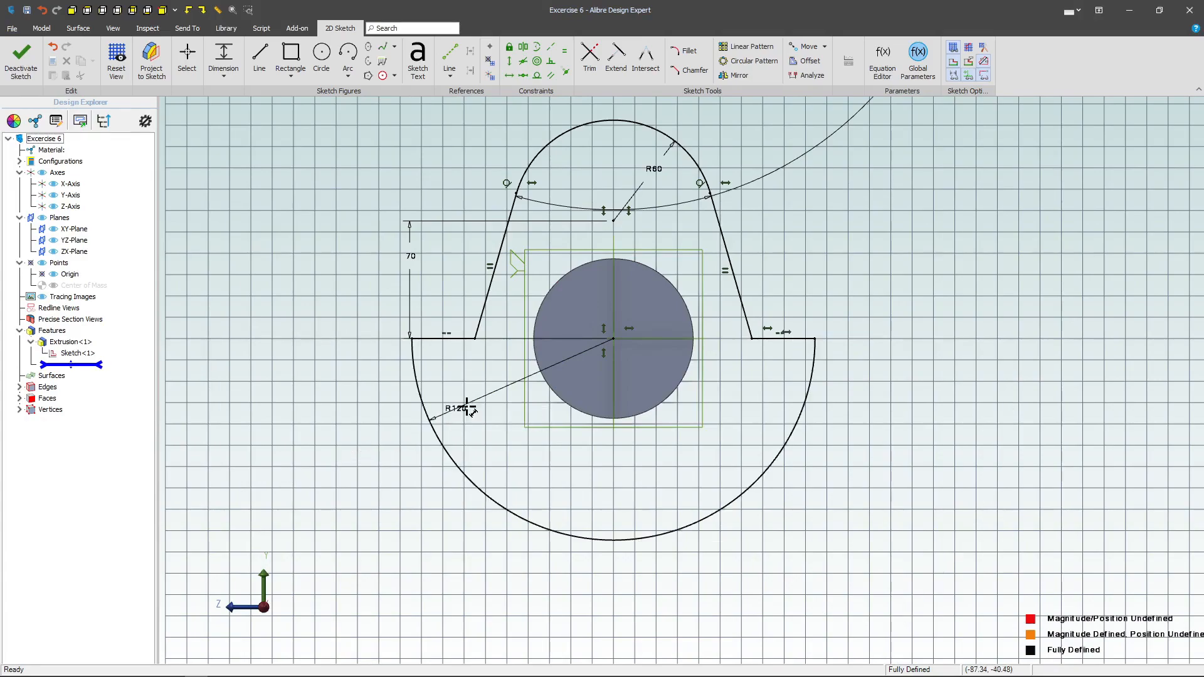
Step: Set the upper arc's radius to half its current value by dividing it by 2
double_click(644, 169)
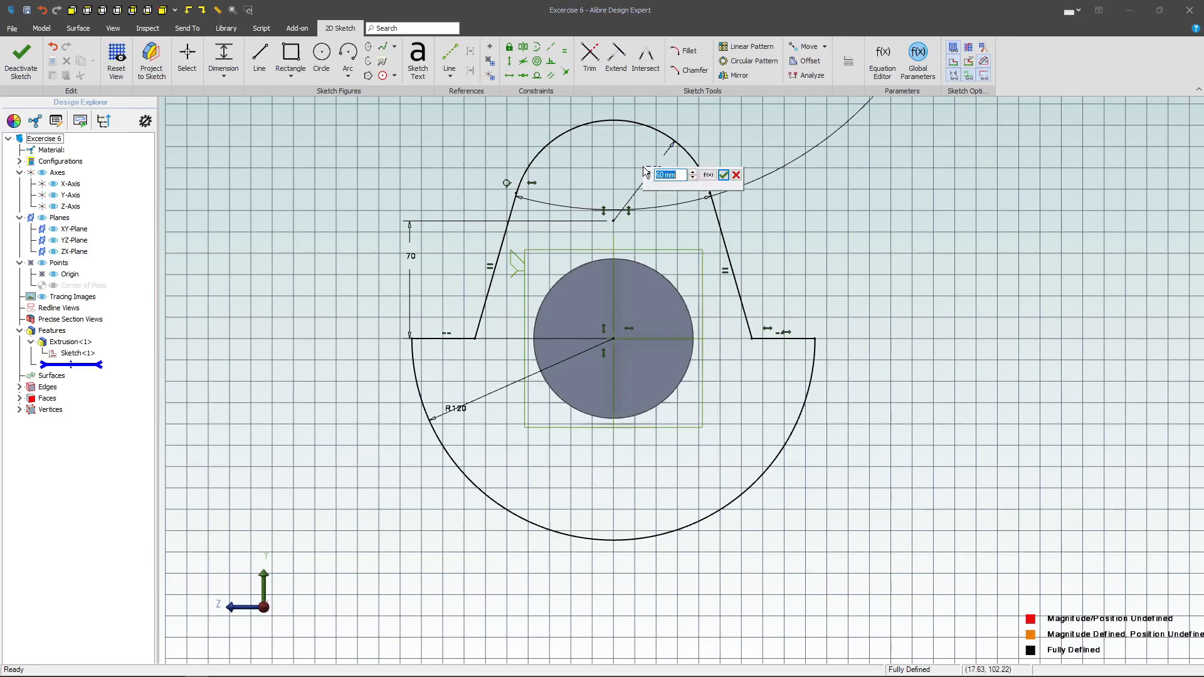
key("End")
type("/2")
key("Return")
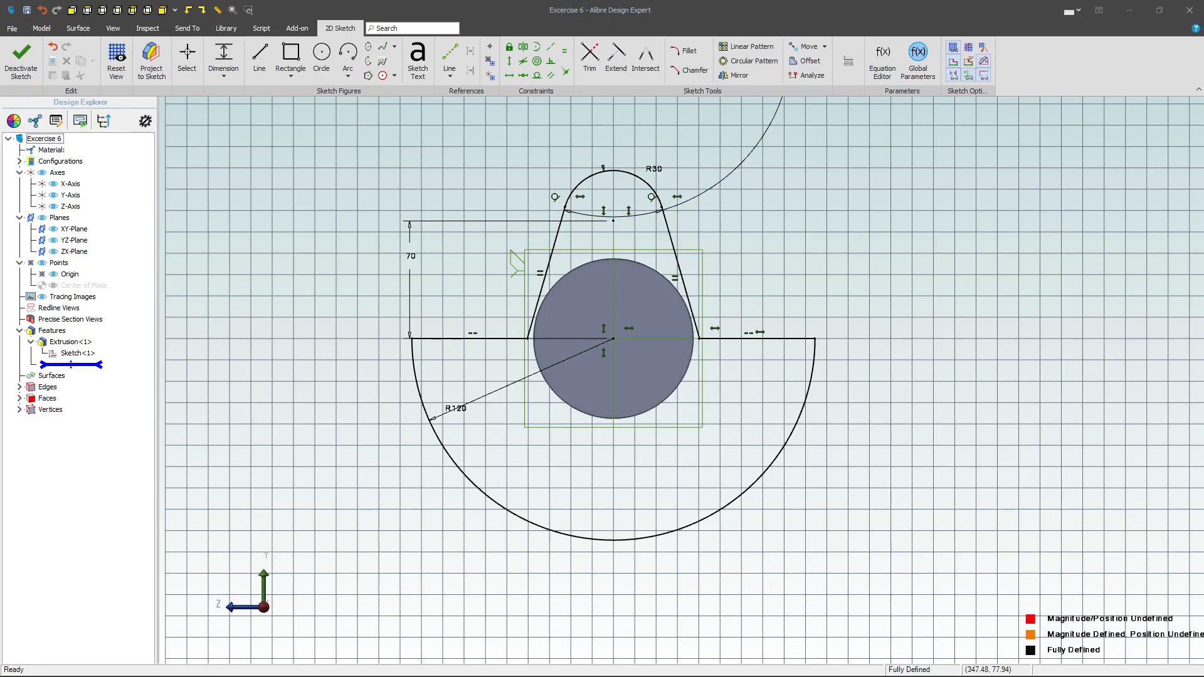
Step: Finish the profile sketch and extrude it as a boss to a depth of 40 mm
left_click(20, 60)
middle_click_drag(820, 266, 780, 282)
left_click(114, 70)
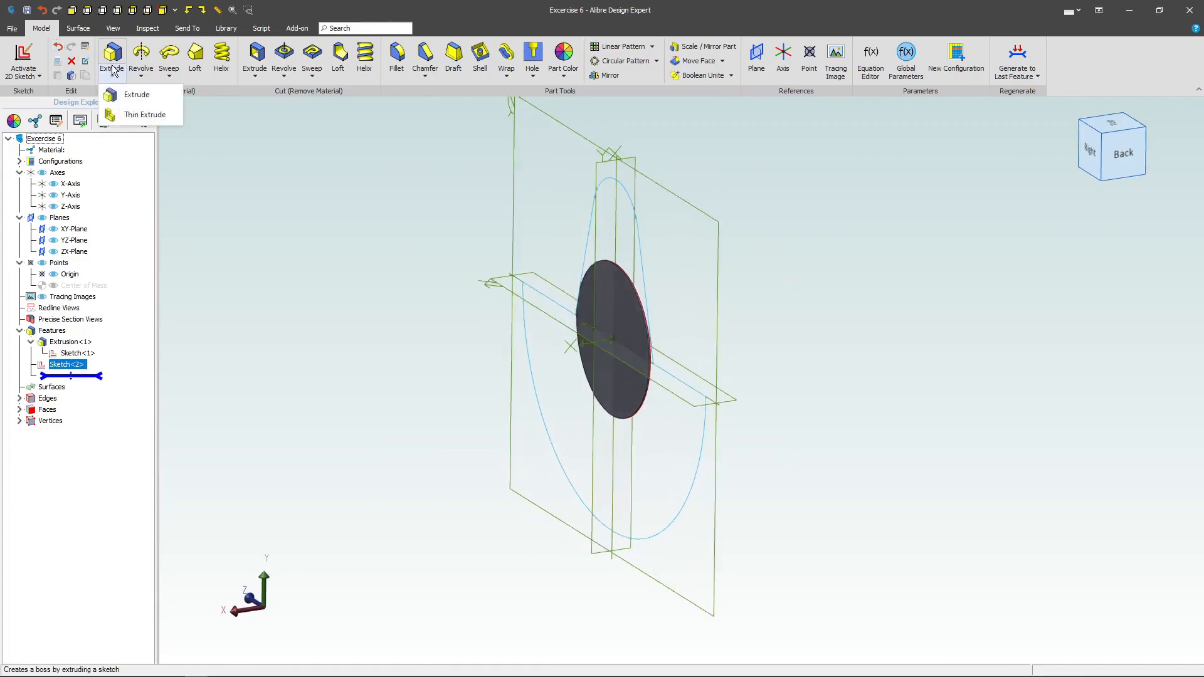
left_click(137, 94)
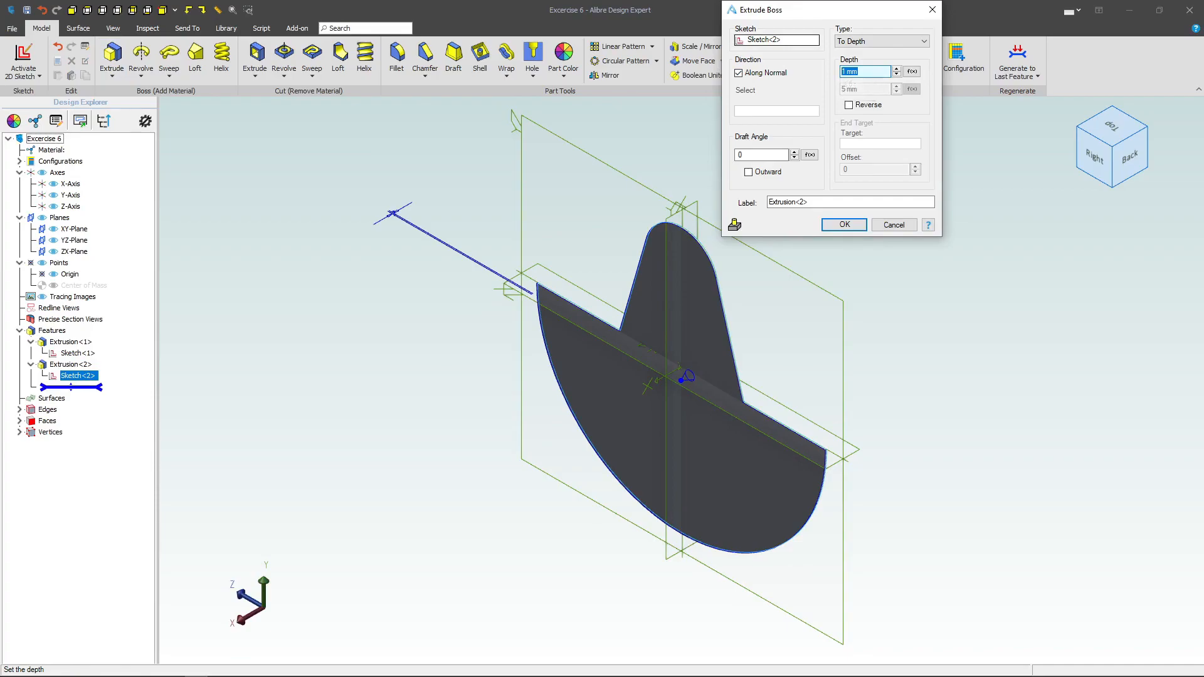
type("40")
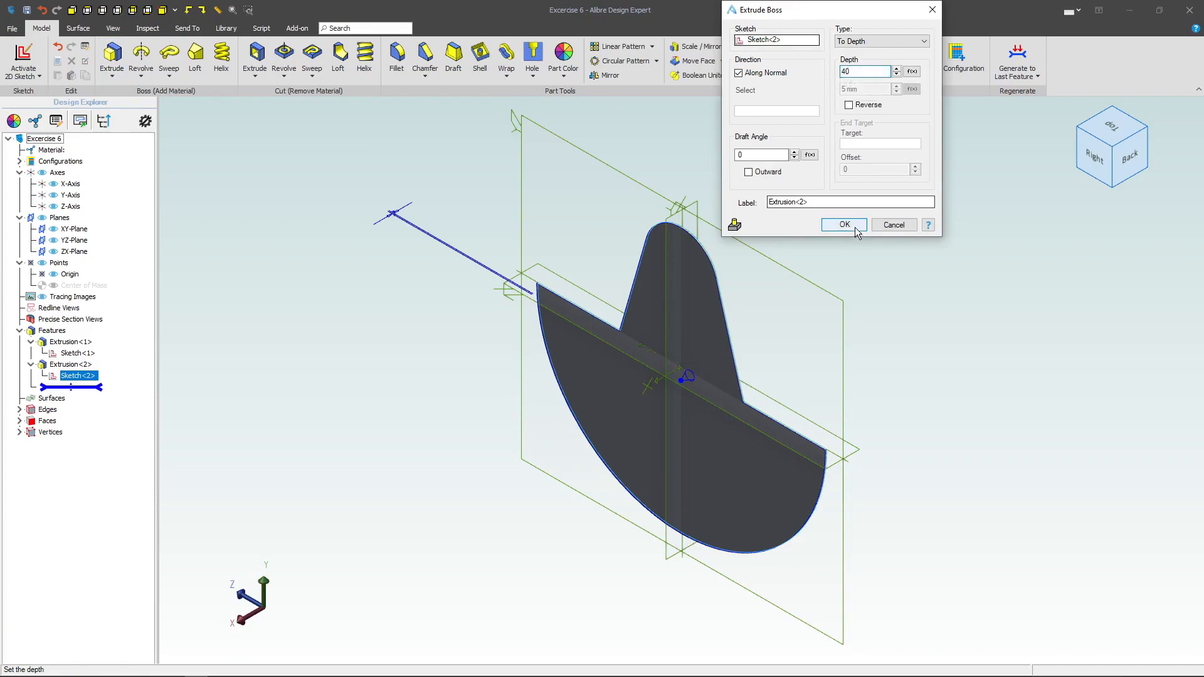
left_click(853, 224)
Step: Edit the profile extrusion and reverse its direction
right_click(69, 364)
left_click(85, 362)
right_click(72, 362)
left_click(94, 370)
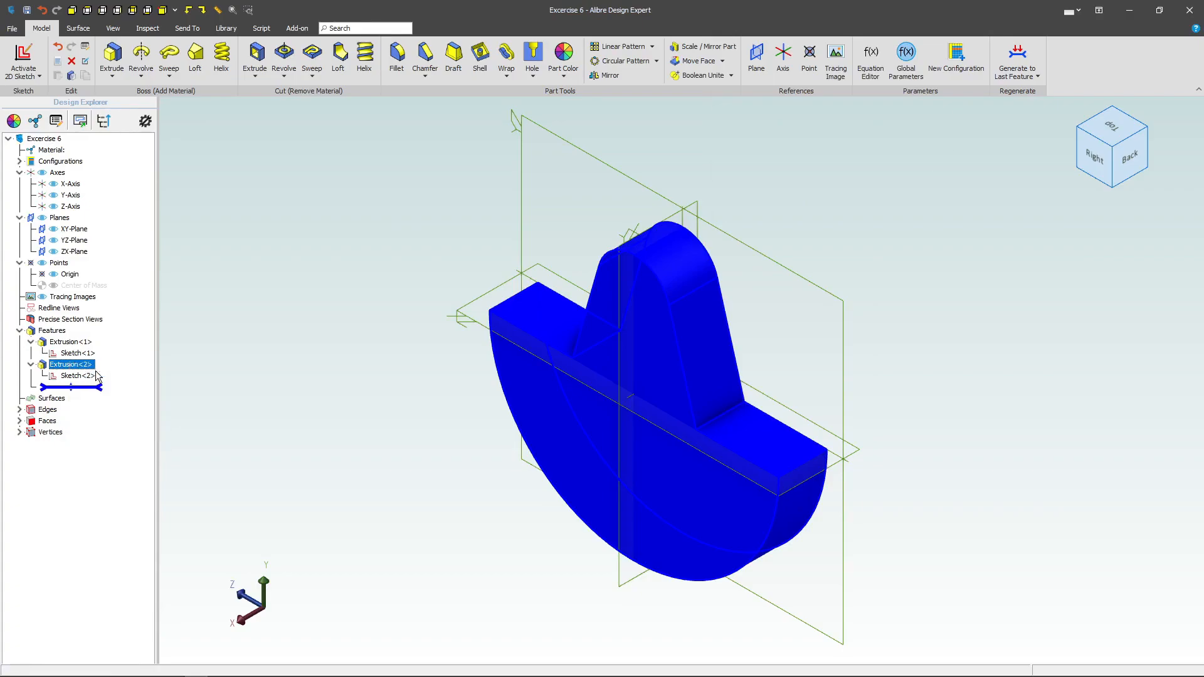
left_click(850, 104)
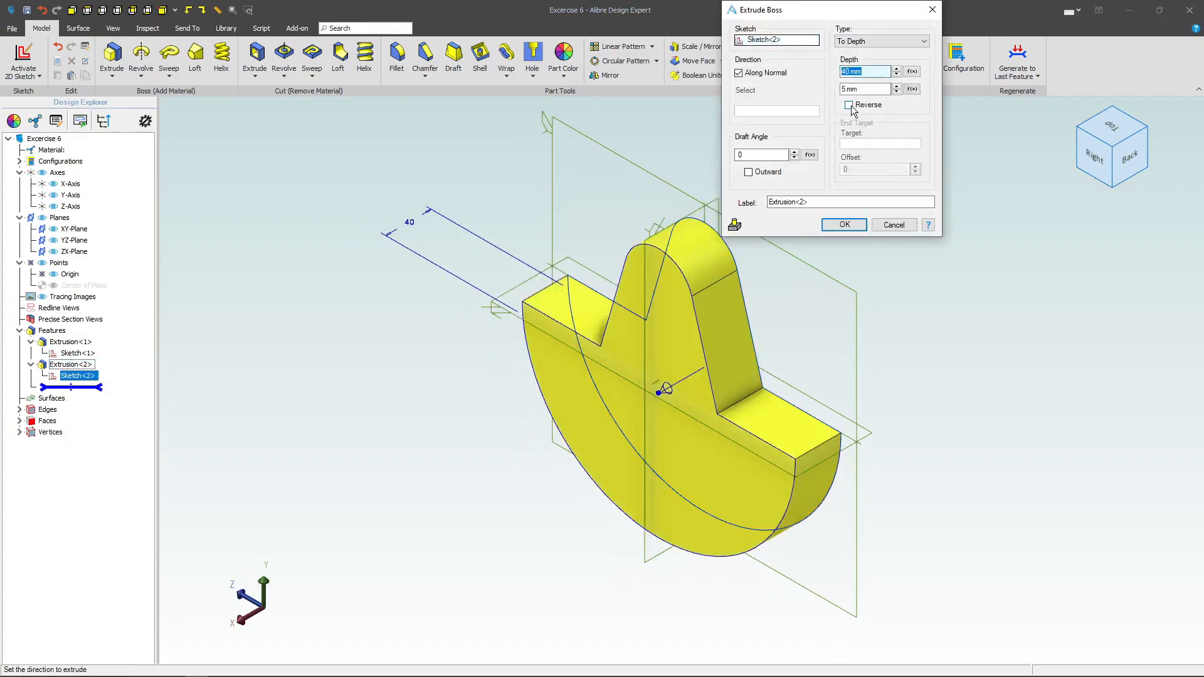
left_click(844, 224)
left_click(947, 314)
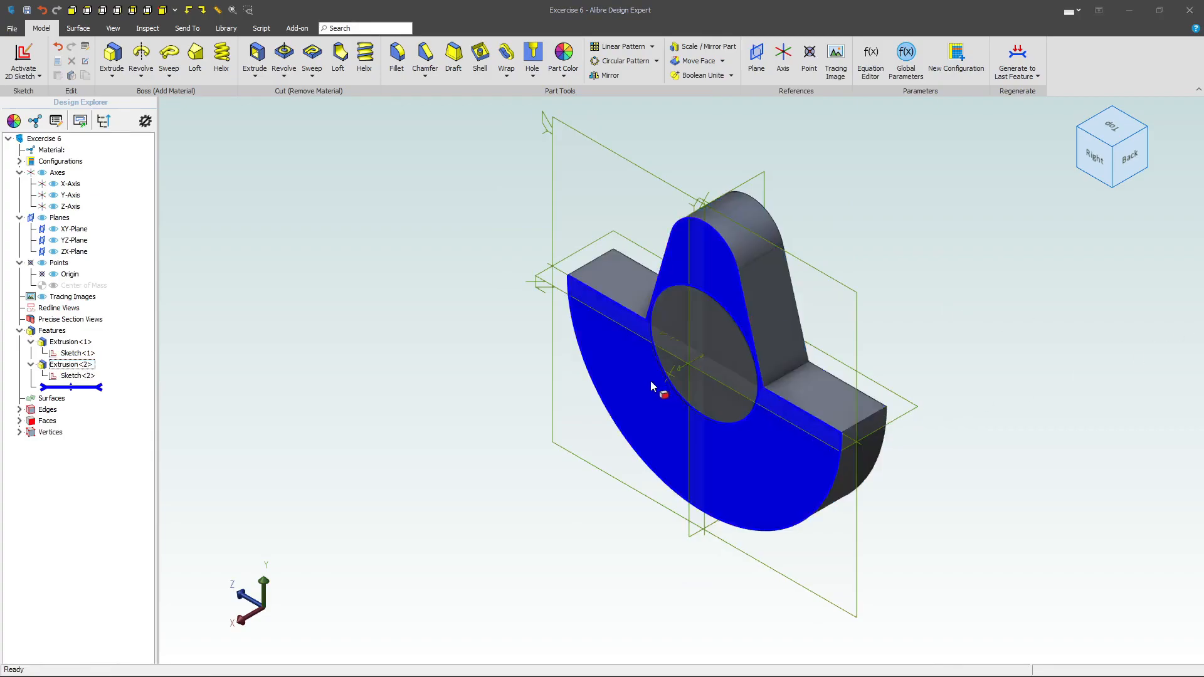
Step: Start a 2D sketch on the XY-Plane and draw a short vertical line just outside the disc's face, above the horizontal axis
left_click(754, 187)
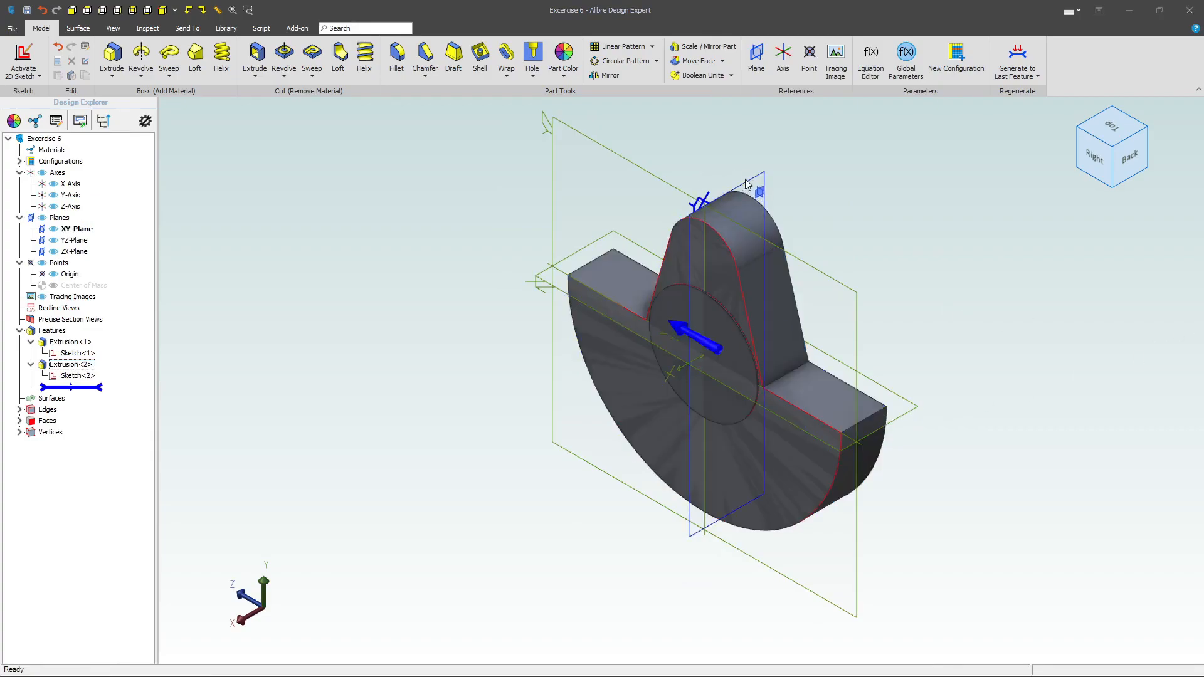
left_click(25, 52)
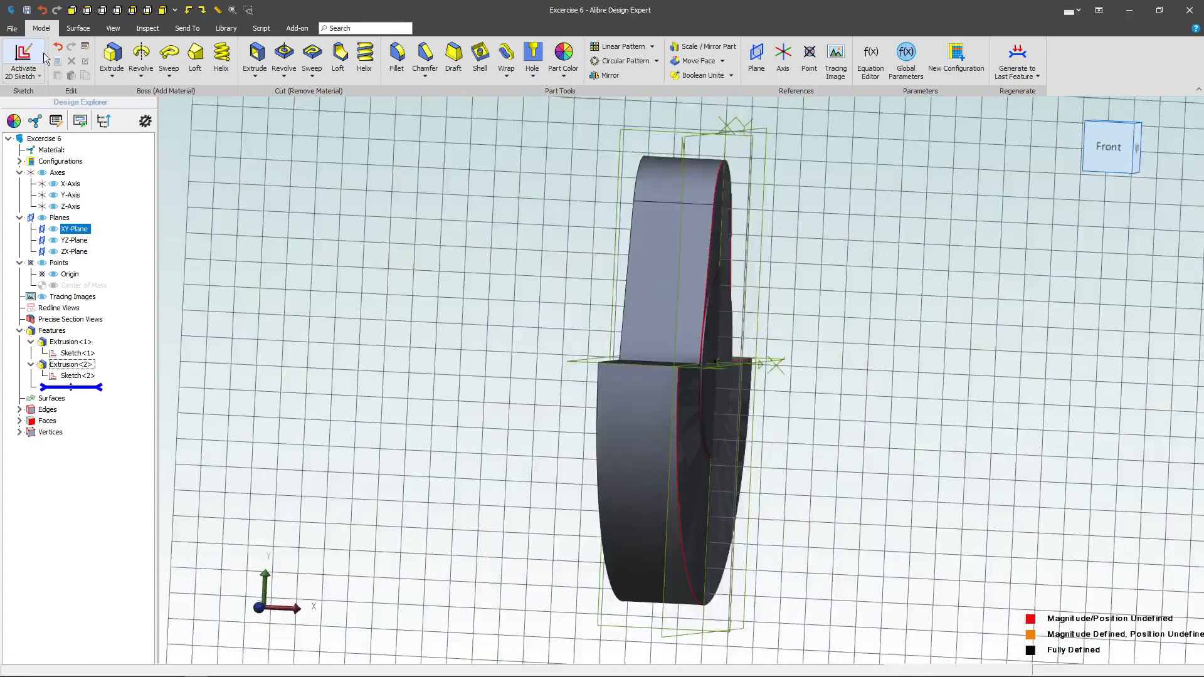
left_click(259, 58)
scroll(600, 362, "up", 5)
left_click(601, 349)
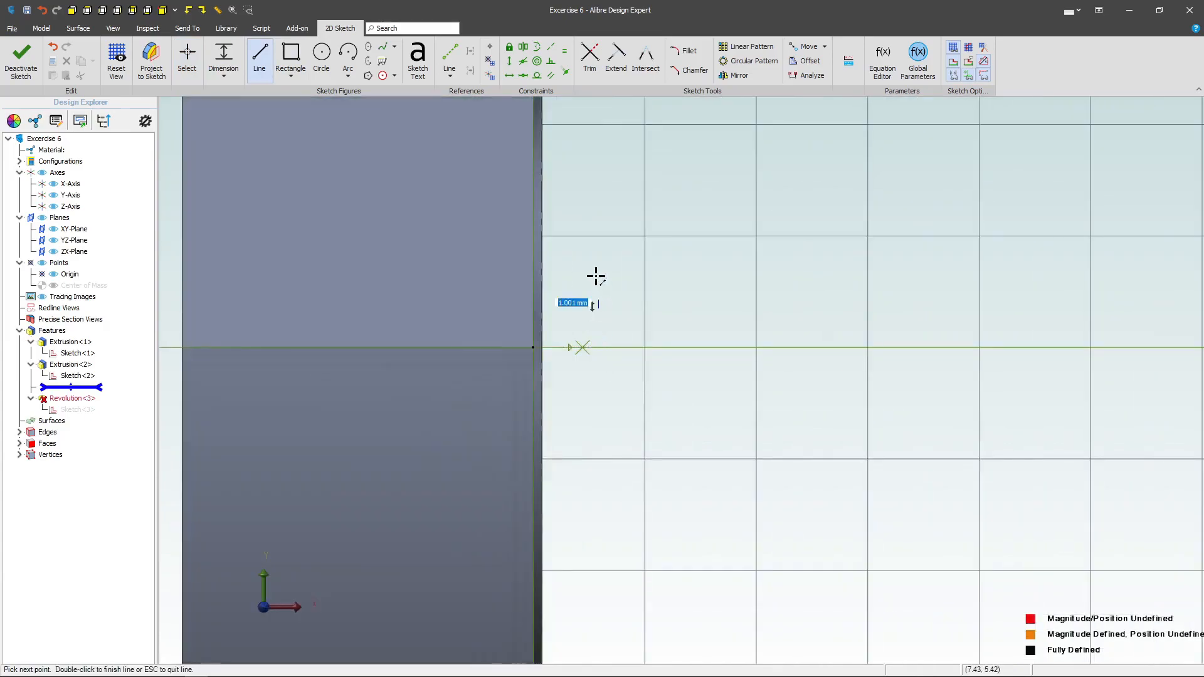
left_click(598, 129)
key("Escape")
Step: Constrain the vertical line onto the disc's outer face and align its lower end horizontally with the origin
left_click(562, 73)
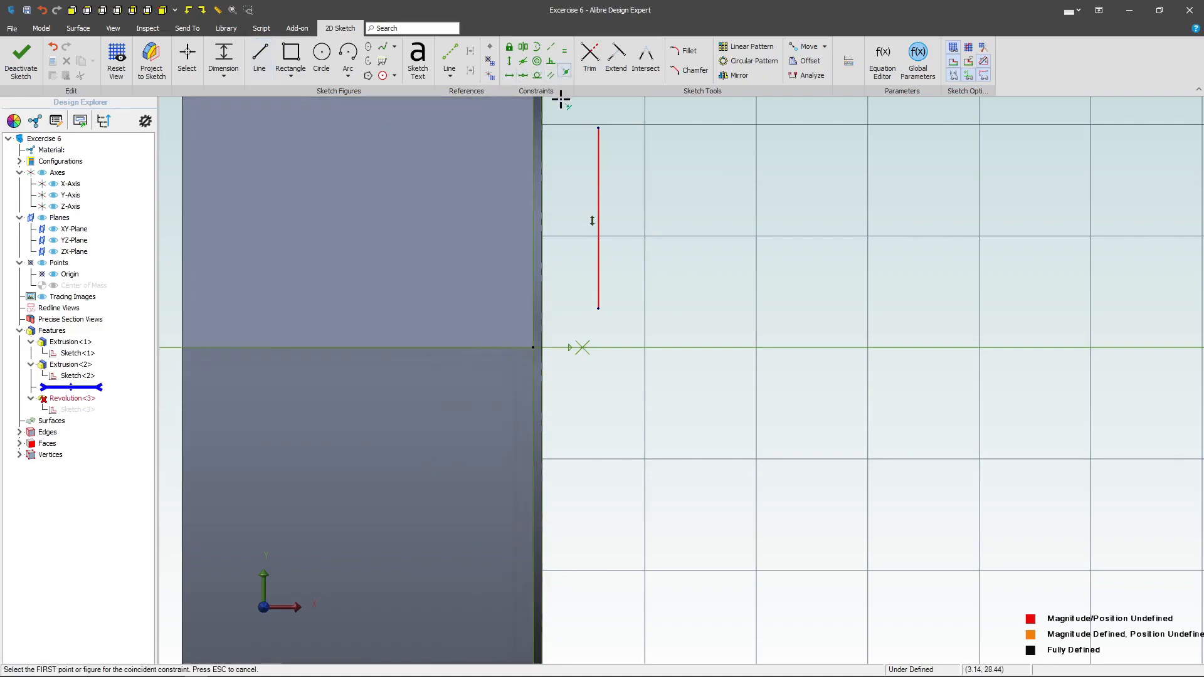
left_click(600, 307)
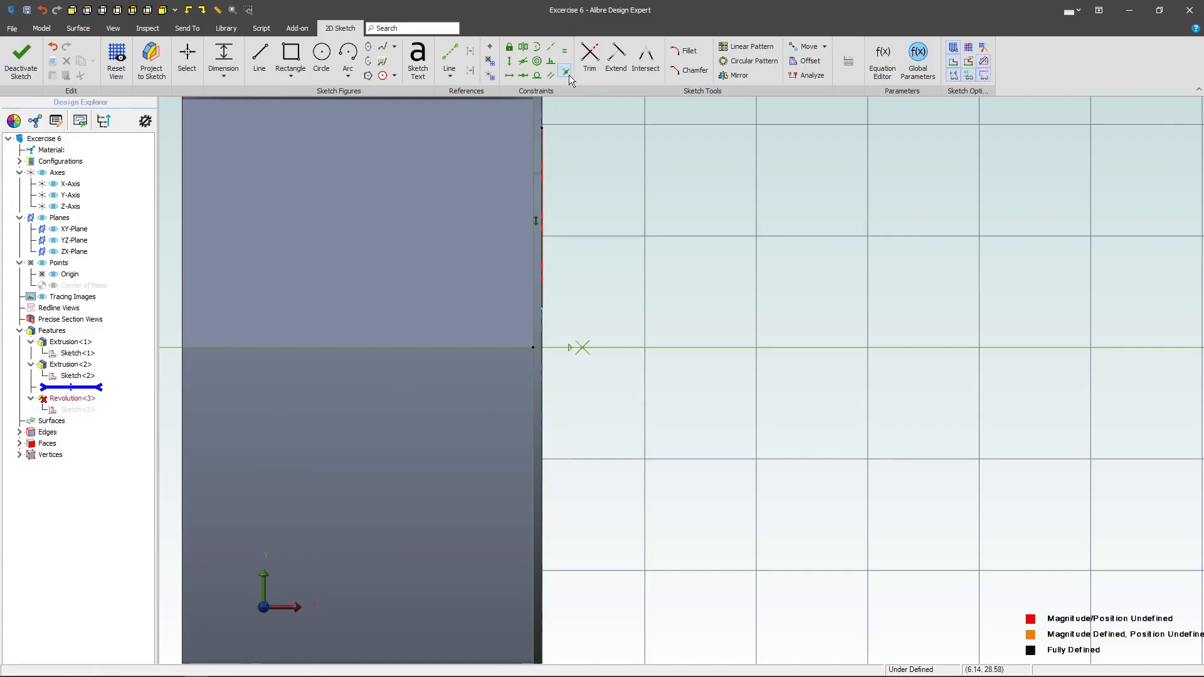
left_click(506, 74)
left_click(542, 307)
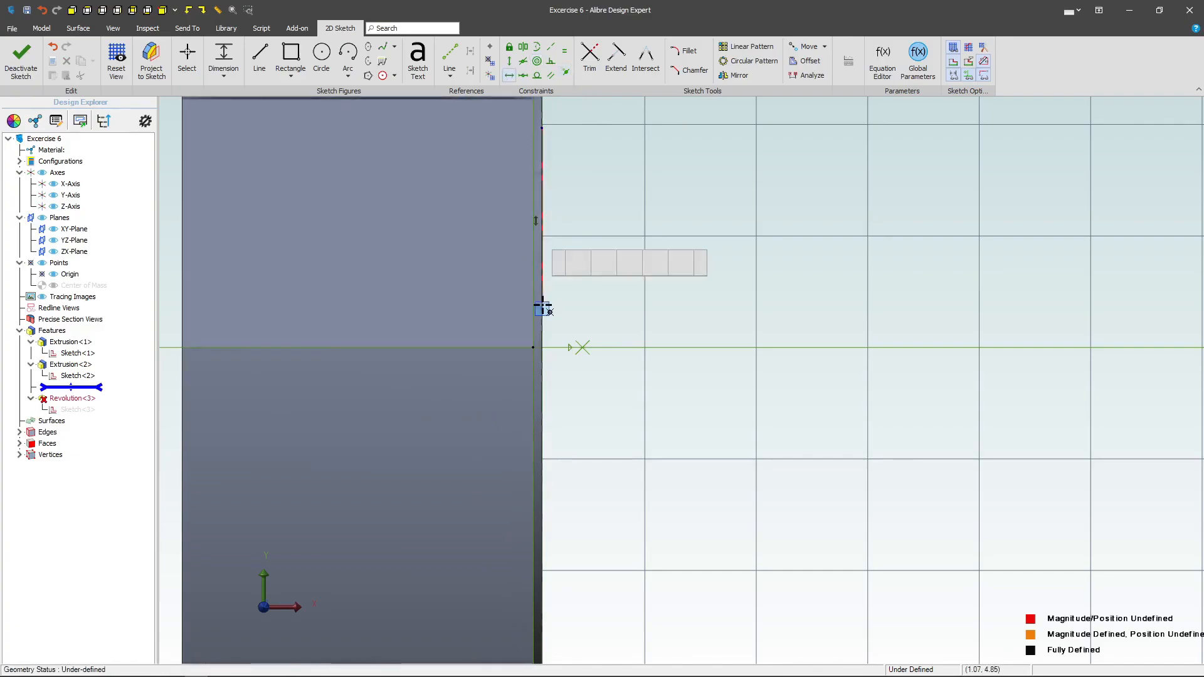
left_click(533, 348)
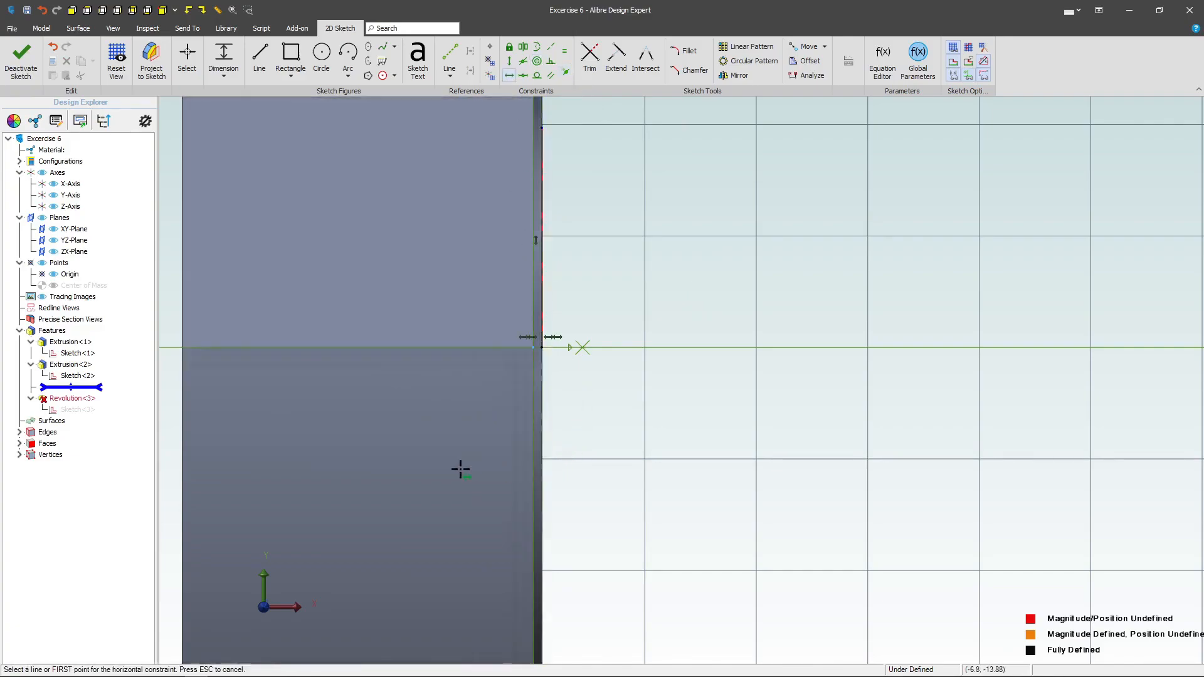
Step: Draw a stepped shaft half-profile outward along the axis from the vertical line's lower end, with two steps up, returning to the disc's face
scroll(439, 471, "down", 3)
key("l")
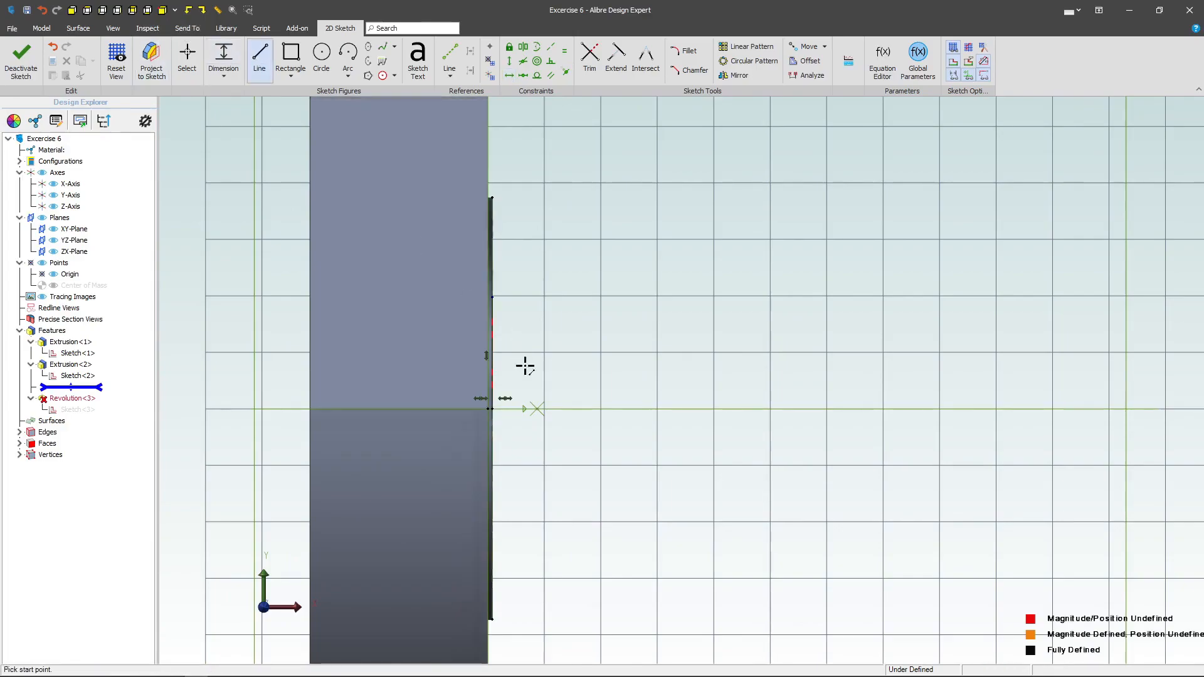
left_click(492, 409)
left_click(975, 409)
left_click(976, 341)
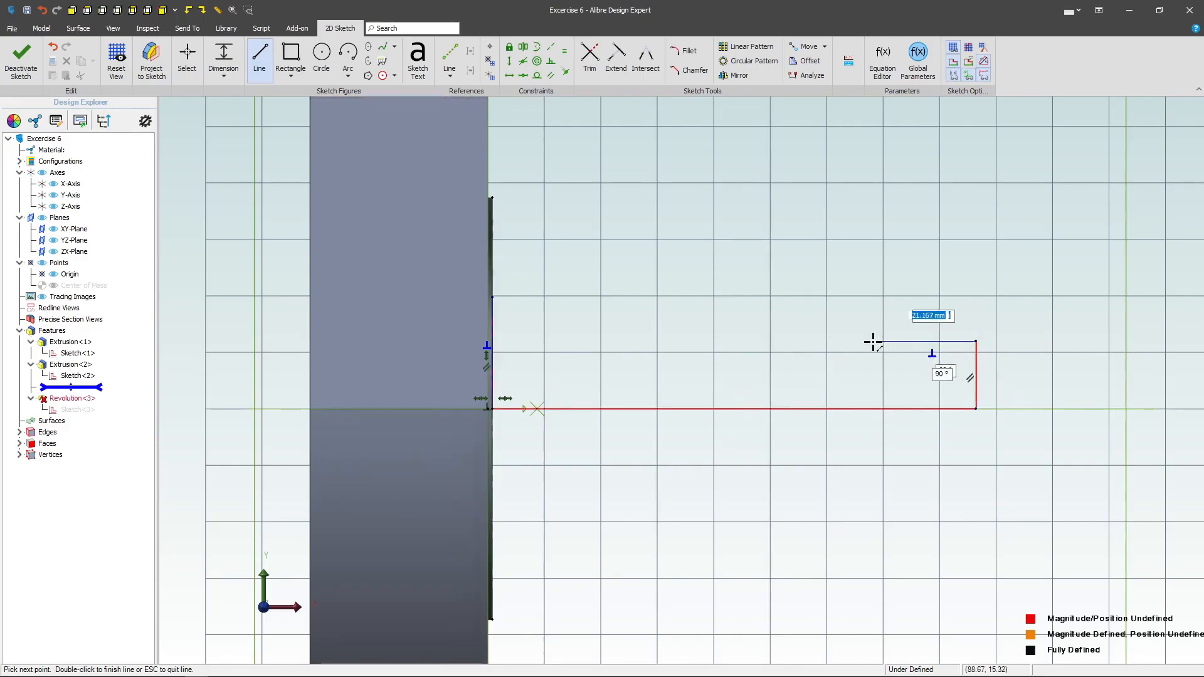
left_click(800, 341)
left_click(800, 308)
left_click(764, 308)
left_click(764, 266)
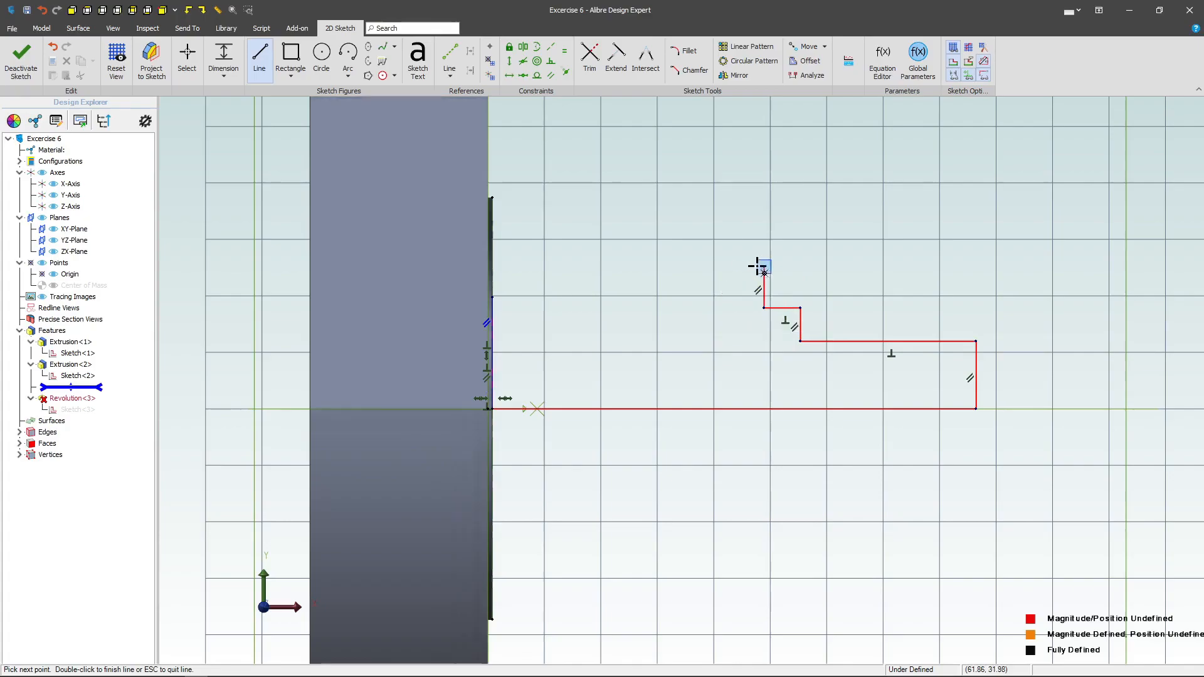
left_click(491, 266)
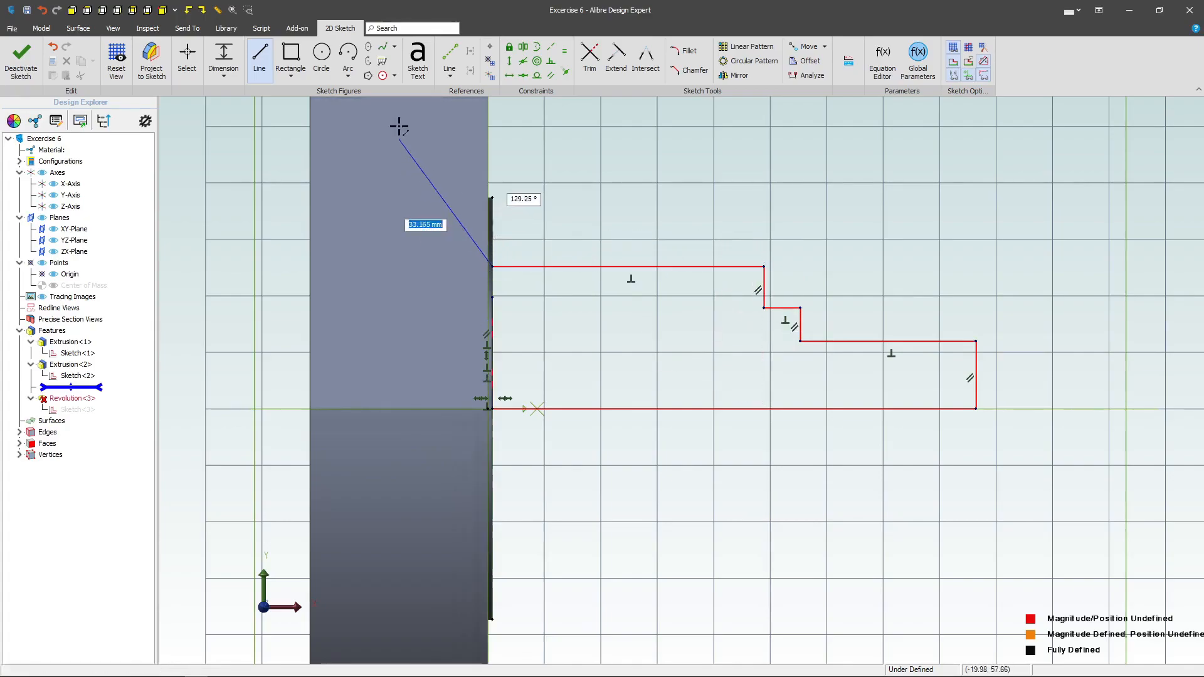
Step: Make the vertical line's upper end coincident with the stepped profile's upper inner corner
left_click(563, 73)
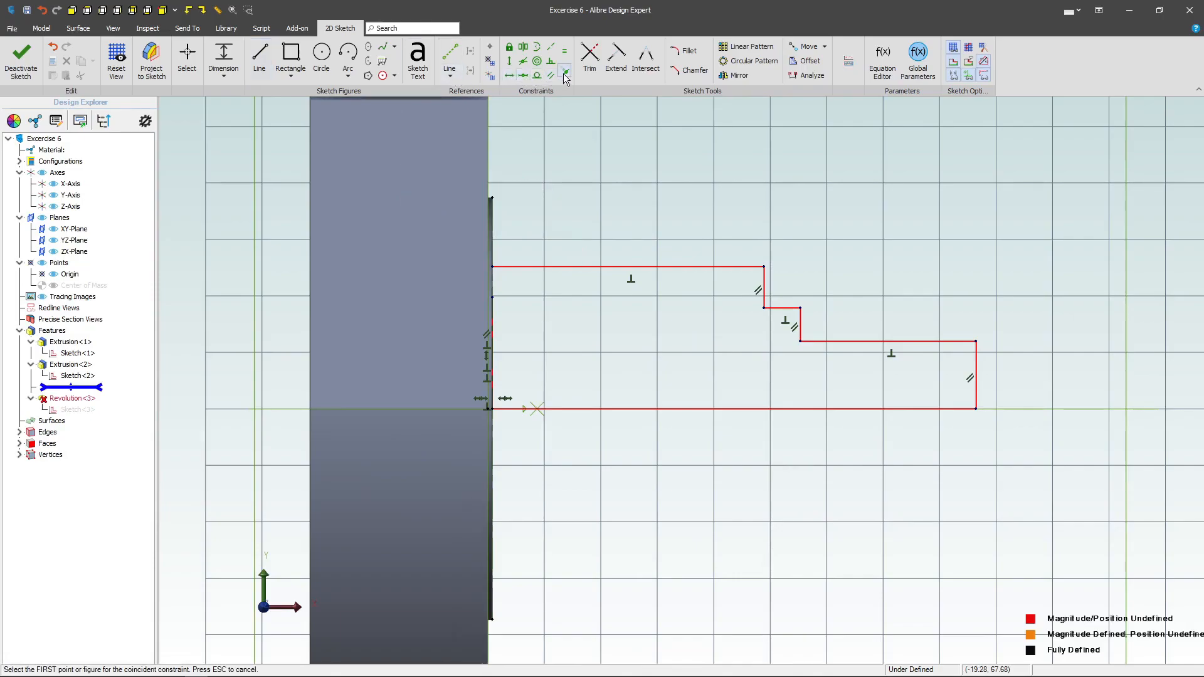
left_click(494, 296)
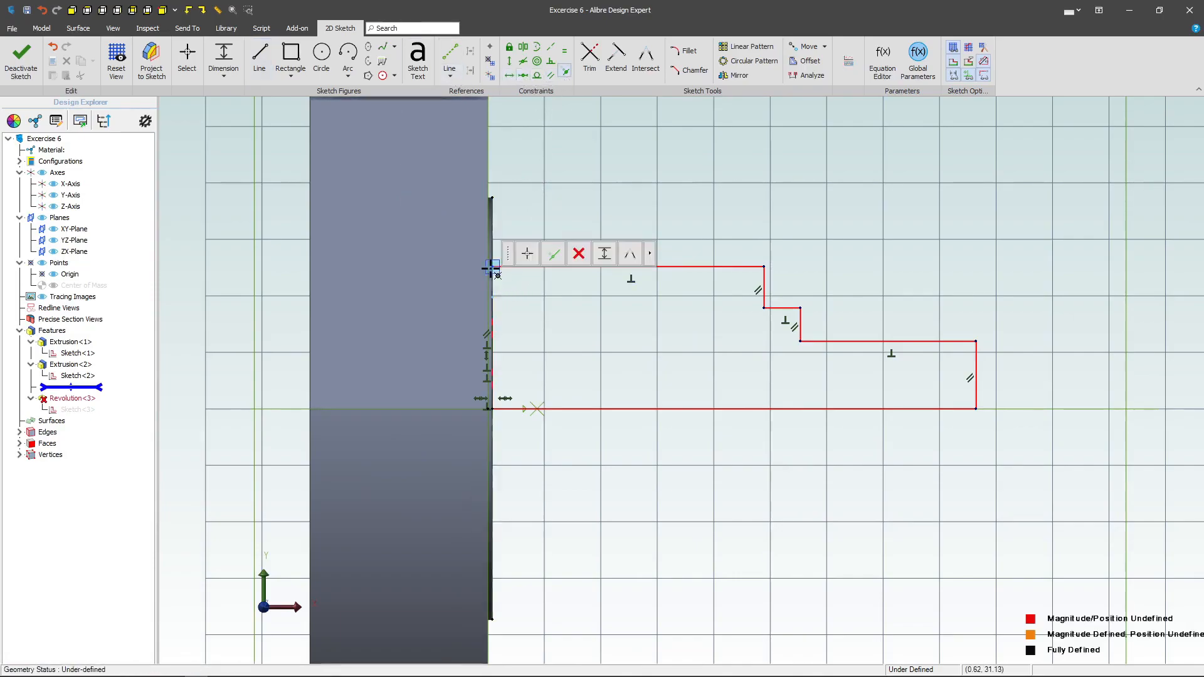
left_click(492, 268)
Step: Dimension the height from the origin to the stepped profile's upper inner corner as 75/2 mm
left_click(224, 59)
left_click(491, 296)
left_click(488, 409)
left_click(282, 342)
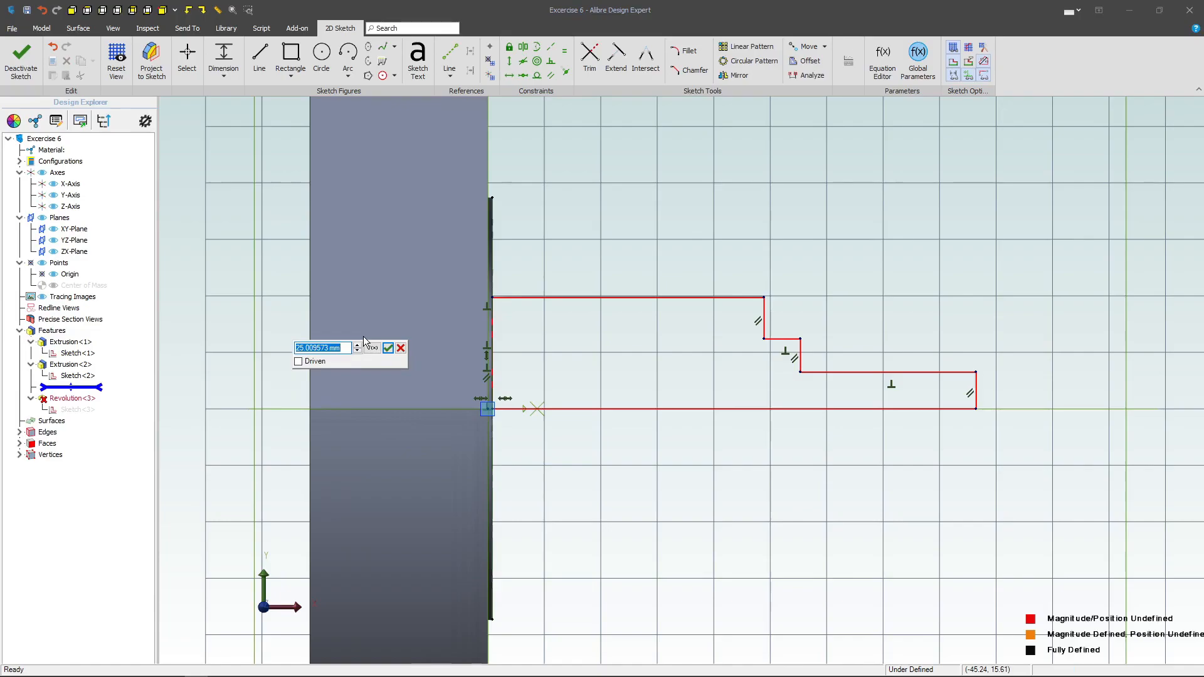
type("75")
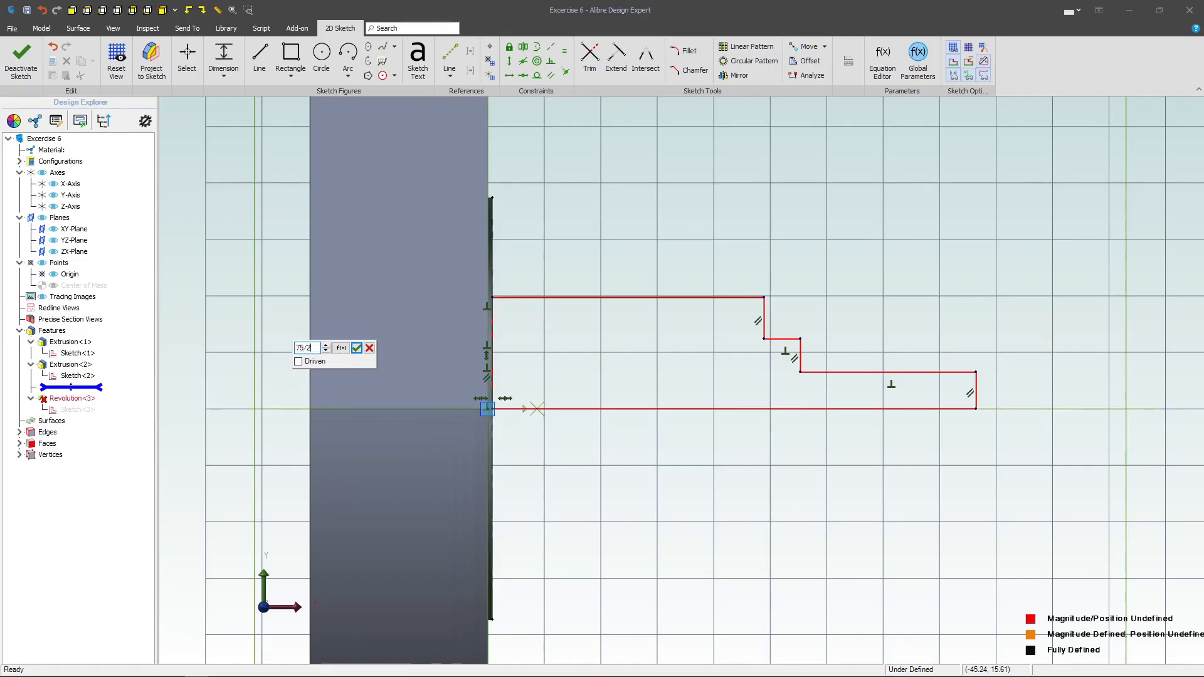
type("/2")
key("Return")
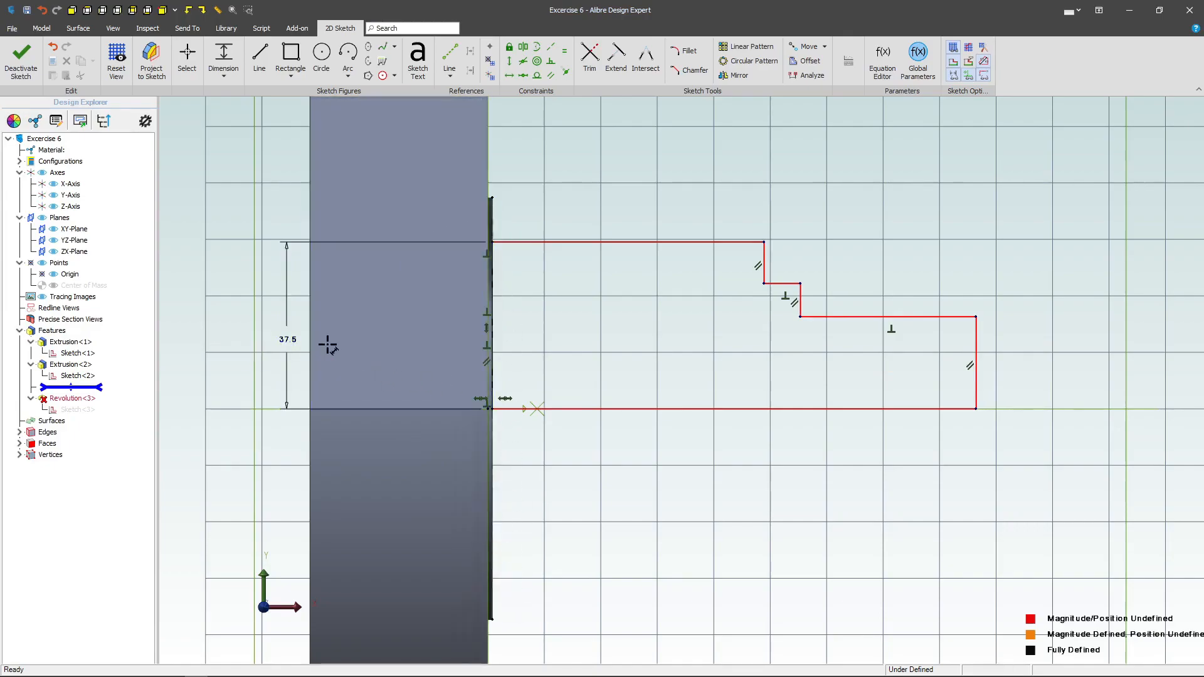
Step: Dimension the length of the stepped profile's uppermost horizontal line as 67 mm
left_click(492, 243)
left_click(763, 243)
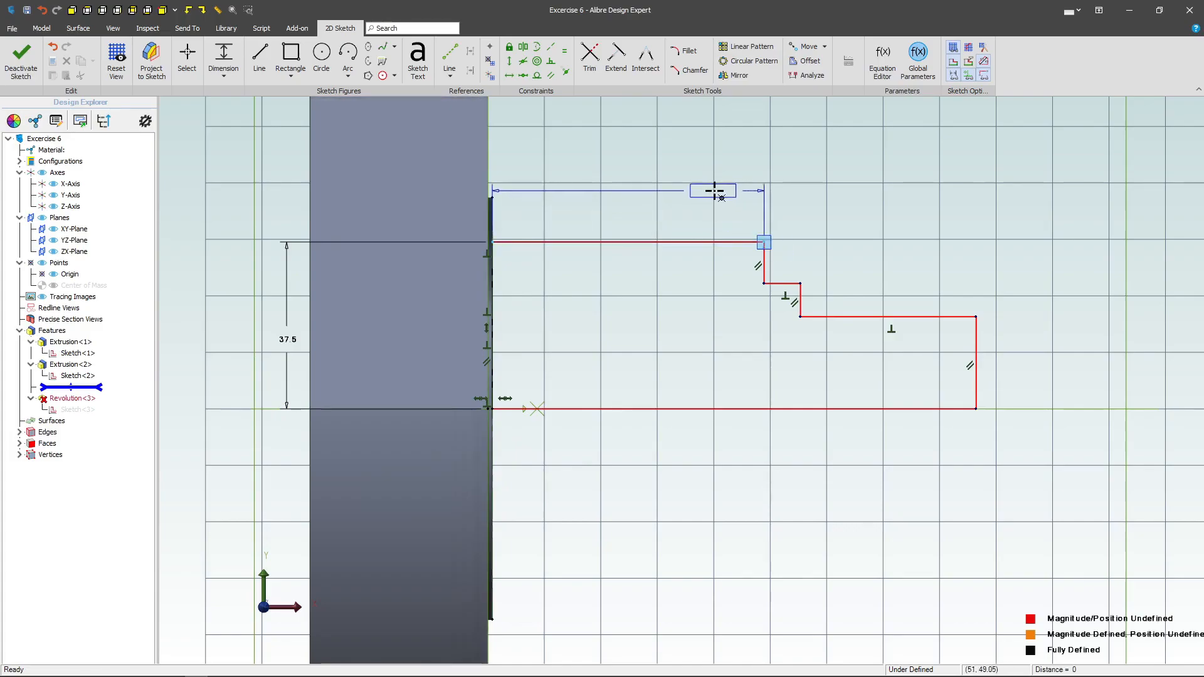
left_click(714, 190)
type("6")
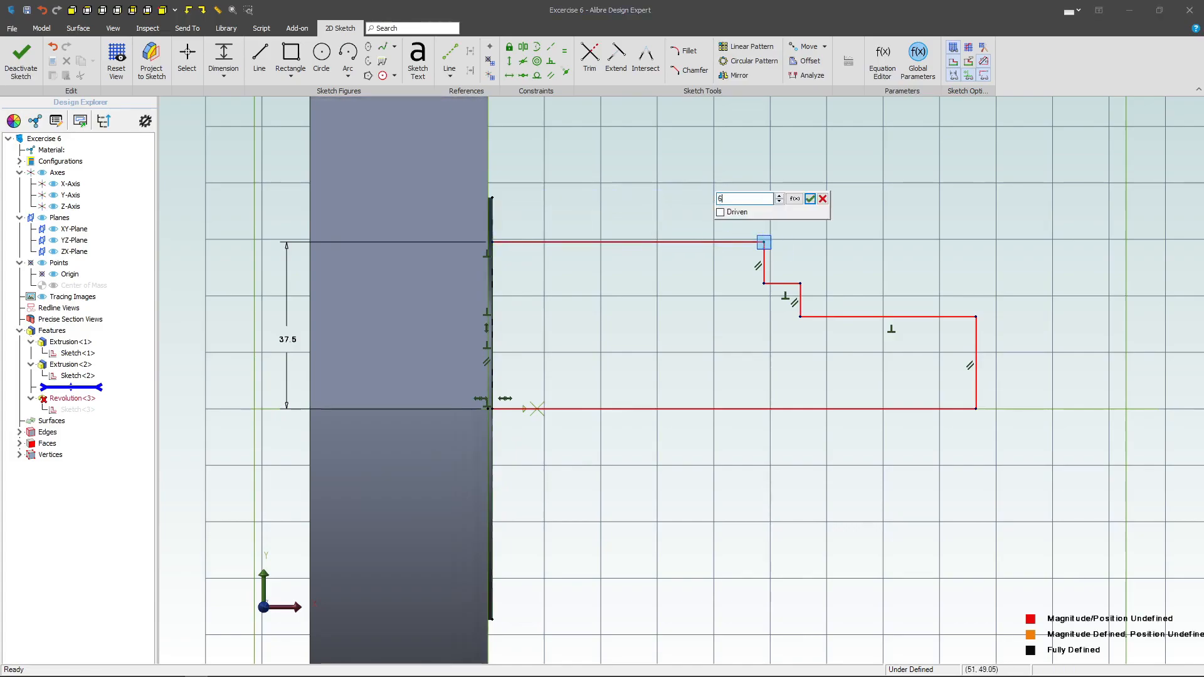
type("7")
key("Return")
Step: Dimension the horizontal distance from the profile's upper inner corner to the middle step's outer corner as 73 mm
left_click(492, 243)
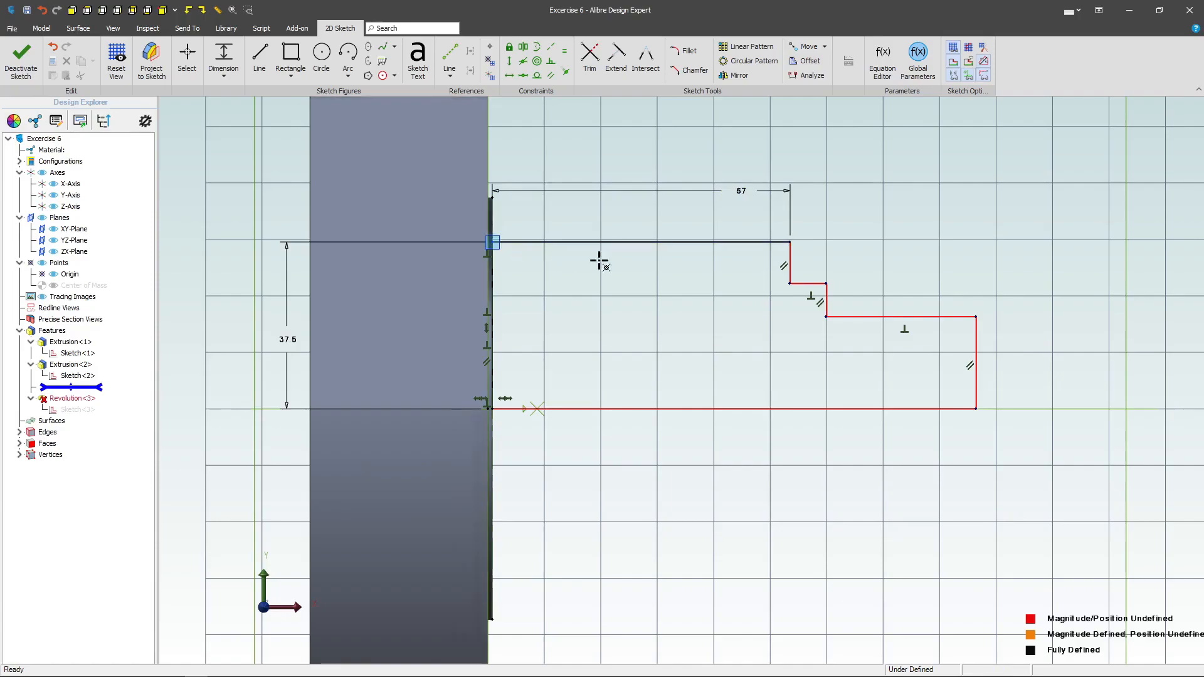
left_click(826, 284)
left_click(802, 169)
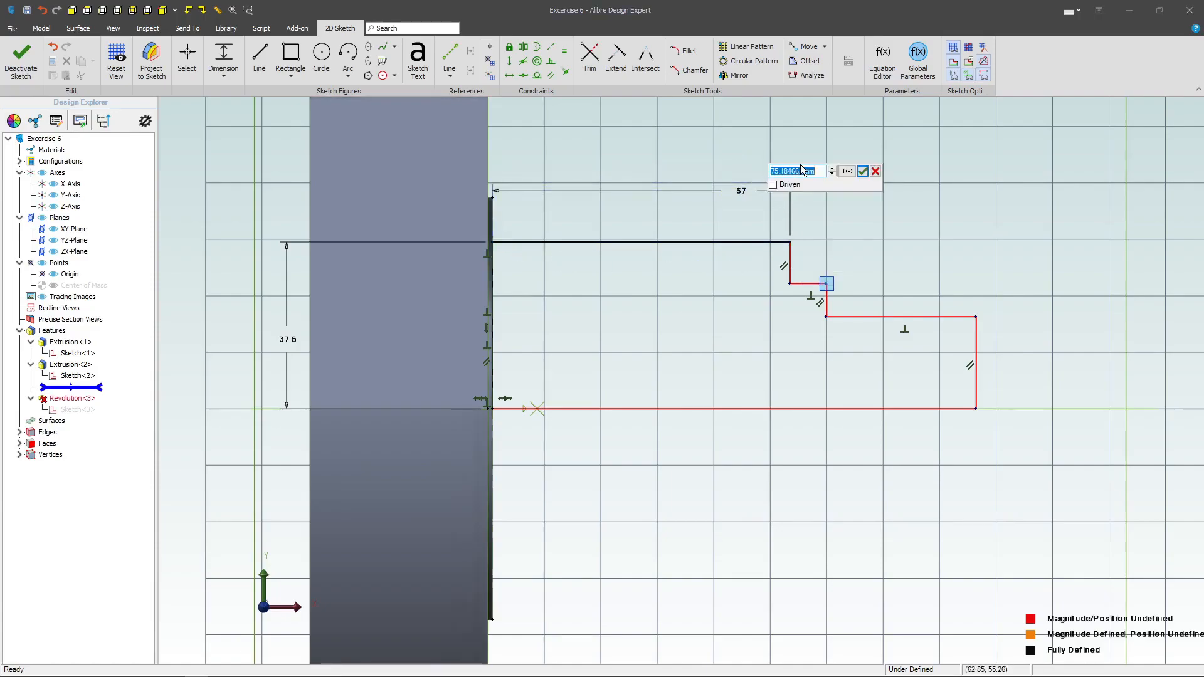
type("73")
key("Return")
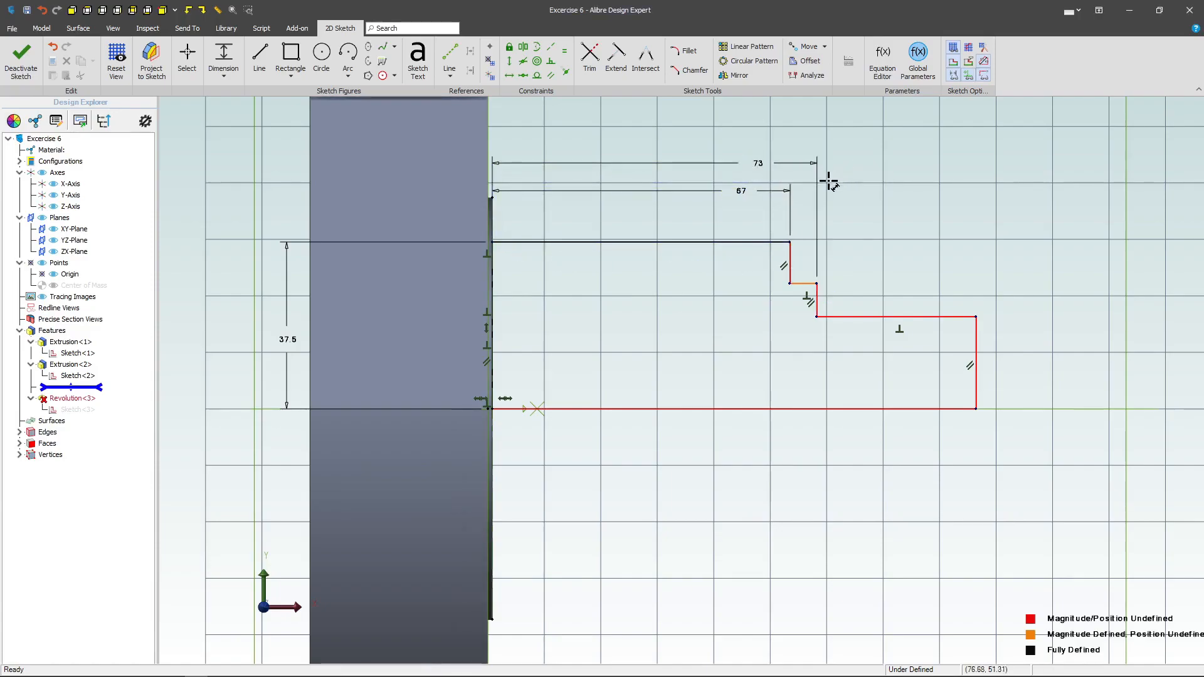
Step: Dimension the profile's overall length along the axis as 131 mm
left_click(487, 409)
left_click_drag(785, 441, 913, 435)
left_click_drag(499, 411, 743, 434)
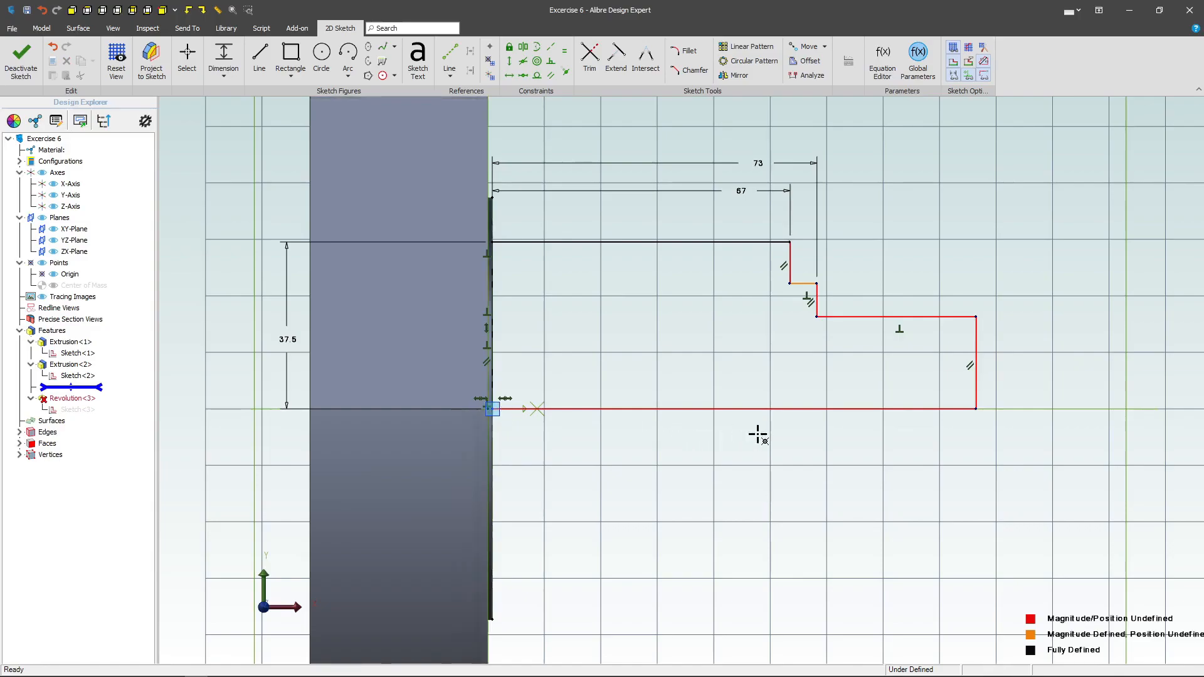
left_click(976, 409)
left_click(810, 472)
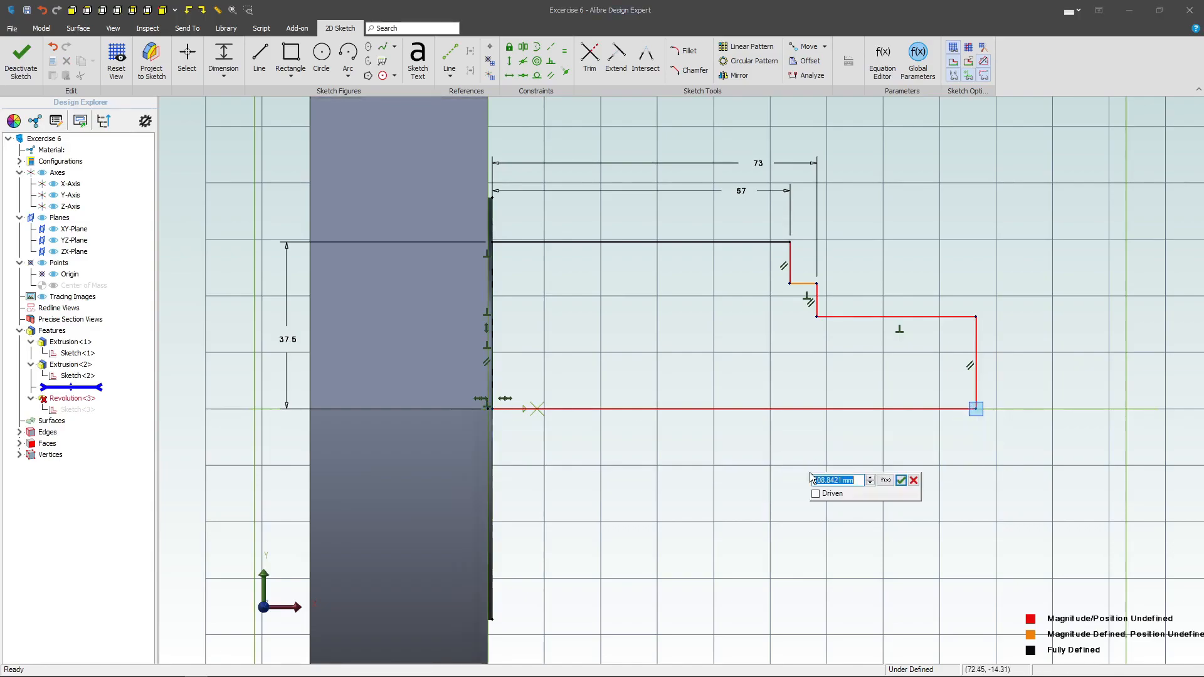
type("131")
key("Return")
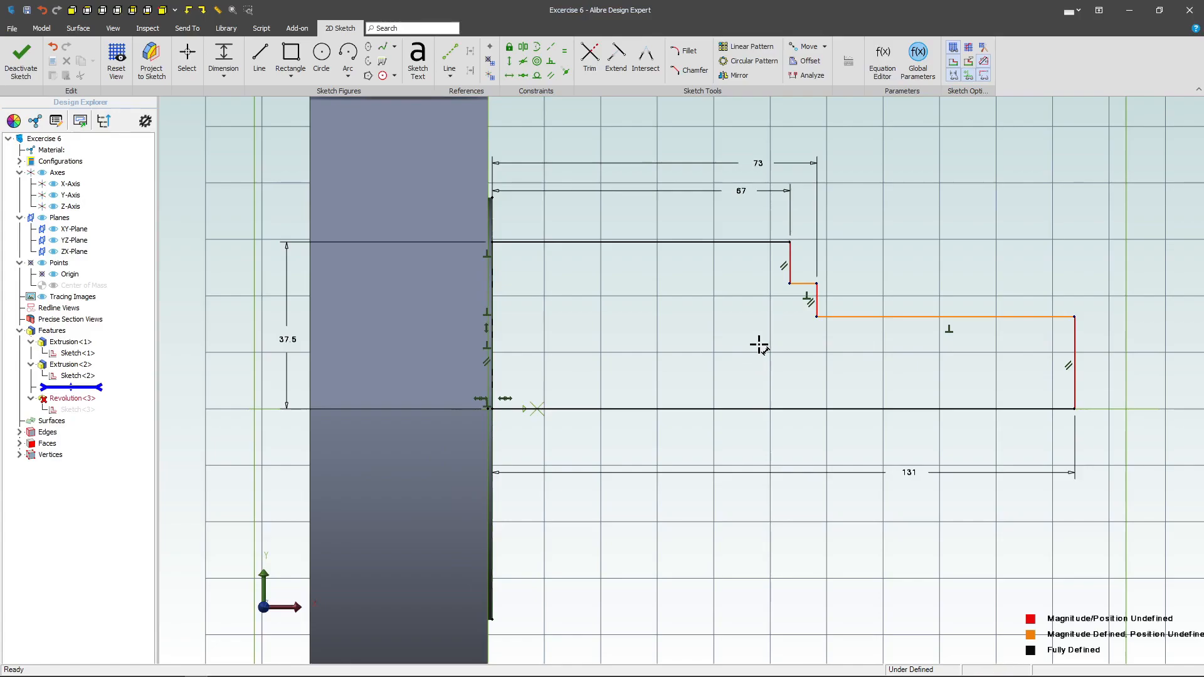
Step: Dimension the height from the axis to the middle step's outer corner as 30 mm
left_click(487, 409)
left_click(817, 283)
left_click(1115, 370)
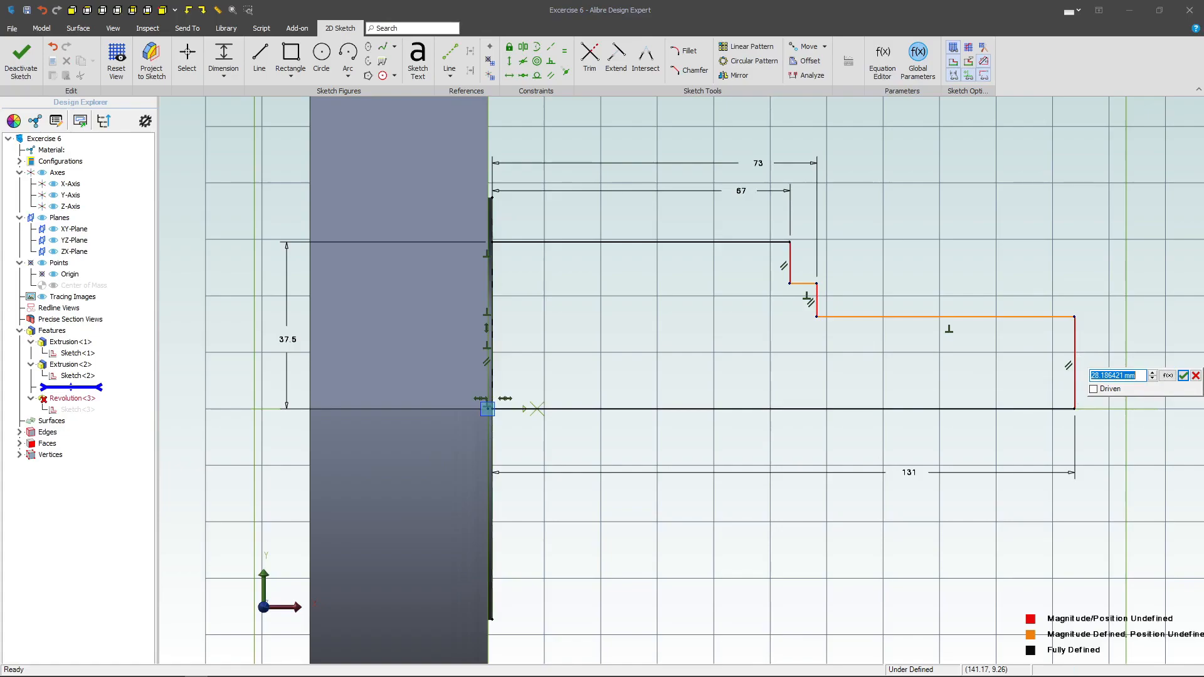
type("30")
key("Return")
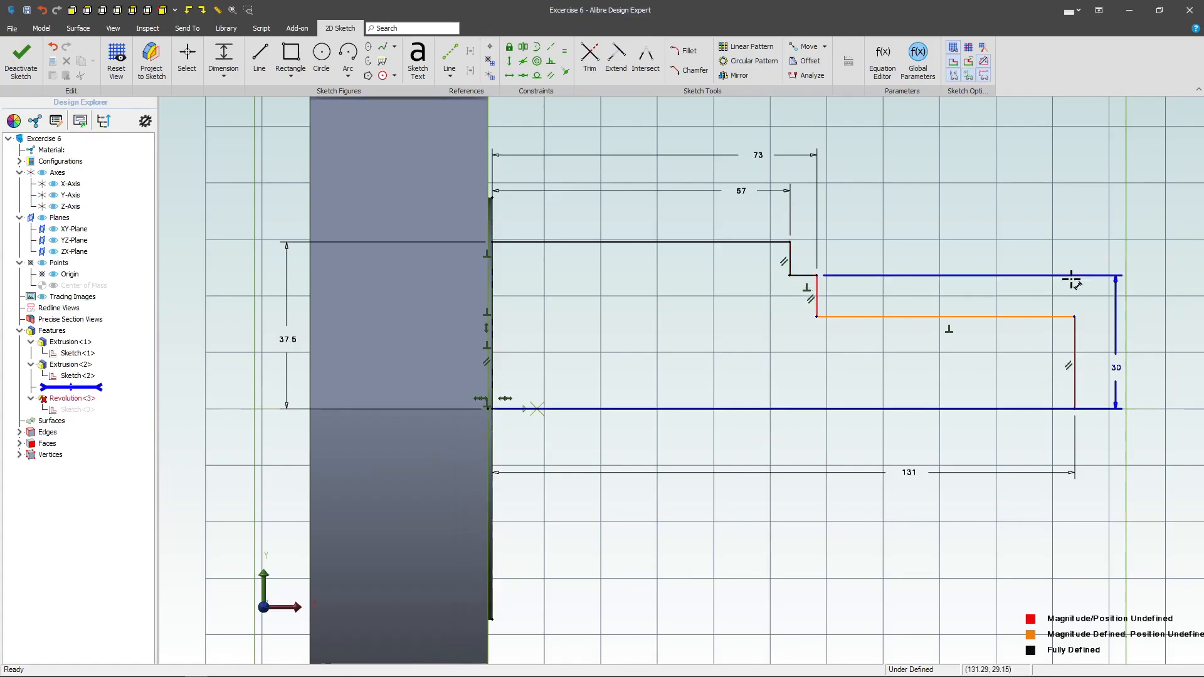
Step: Dimension the height of the profile's outer end above the axis as 21 mm
left_click(1082, 409)
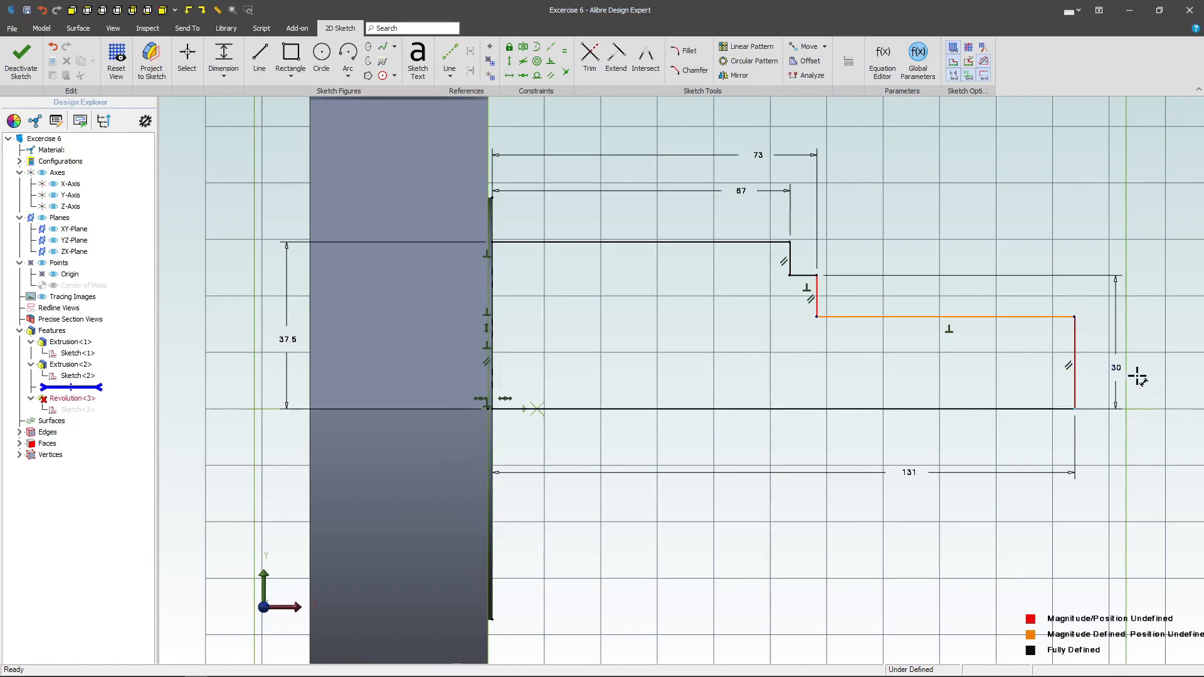
left_click(1074, 317)
left_click(1152, 369)
type("4")
key("BackSpace")
type("30")
key("Return")
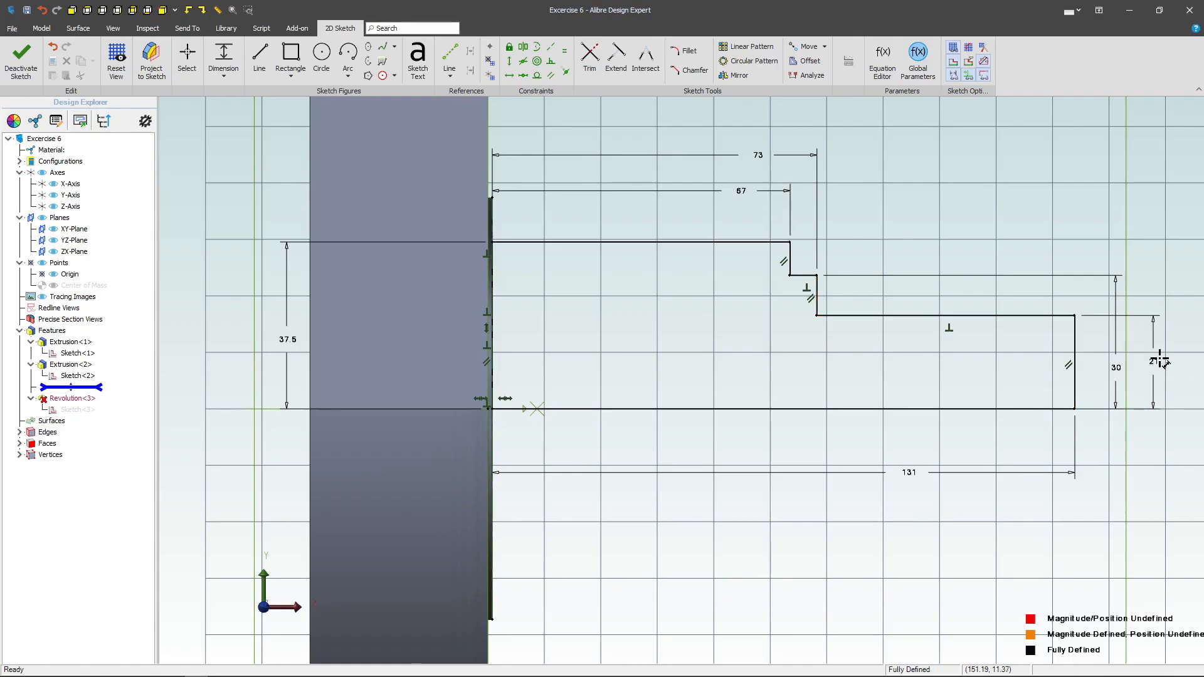
Step: Finish the sketch and revolve the stepped profile 360° about the X-Axis as a boss
left_click(21, 61)
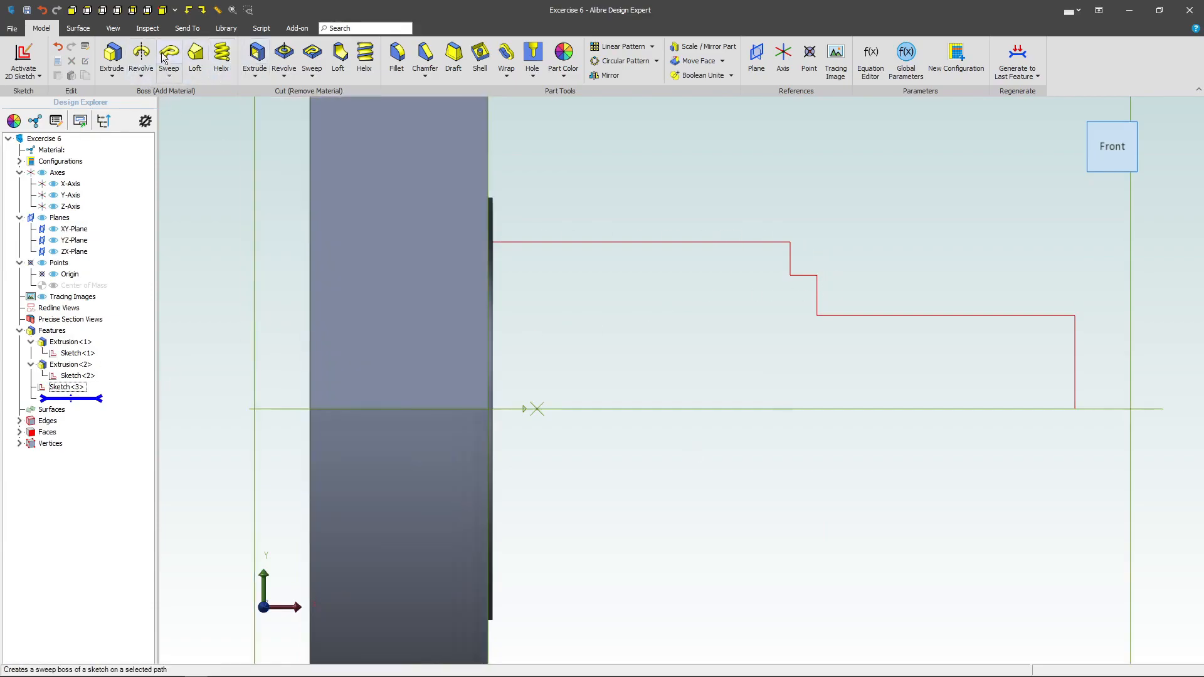
left_click(141, 55)
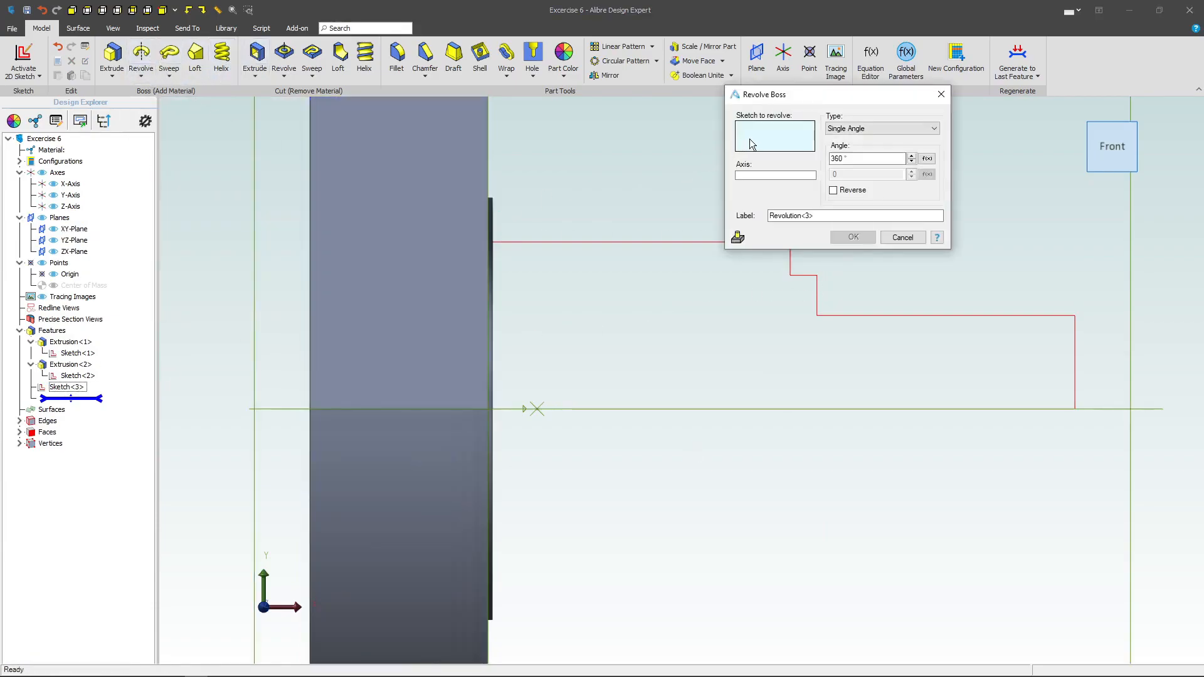
left_click(658, 243)
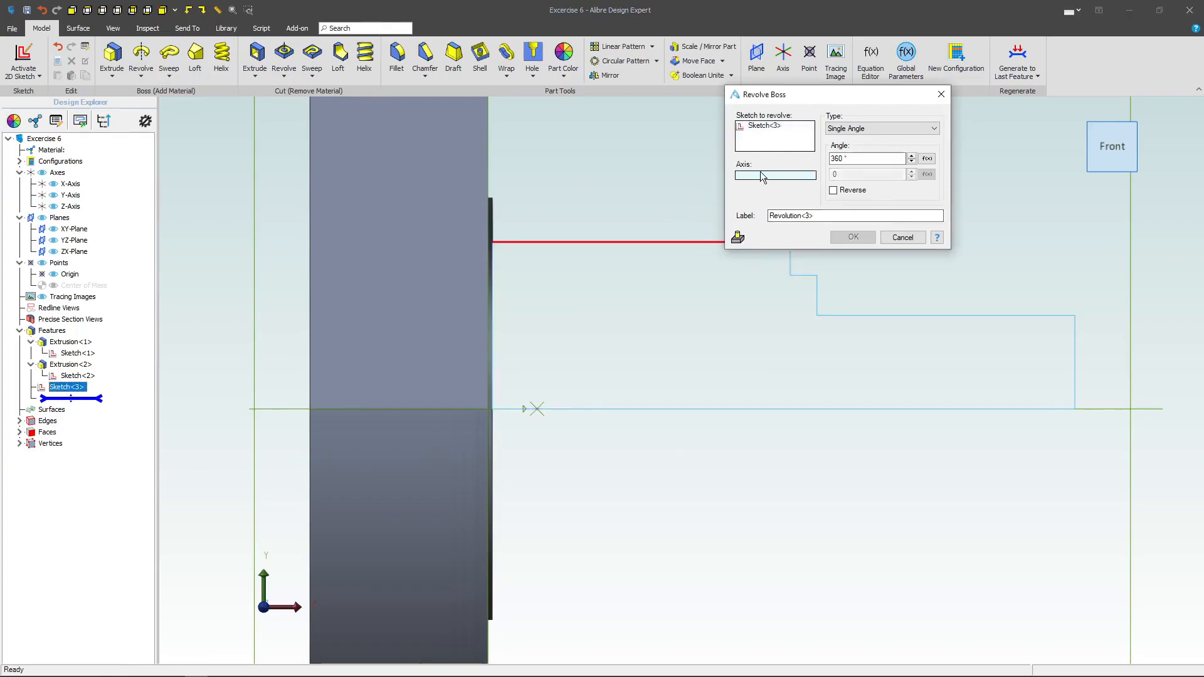
left_click(1114, 408)
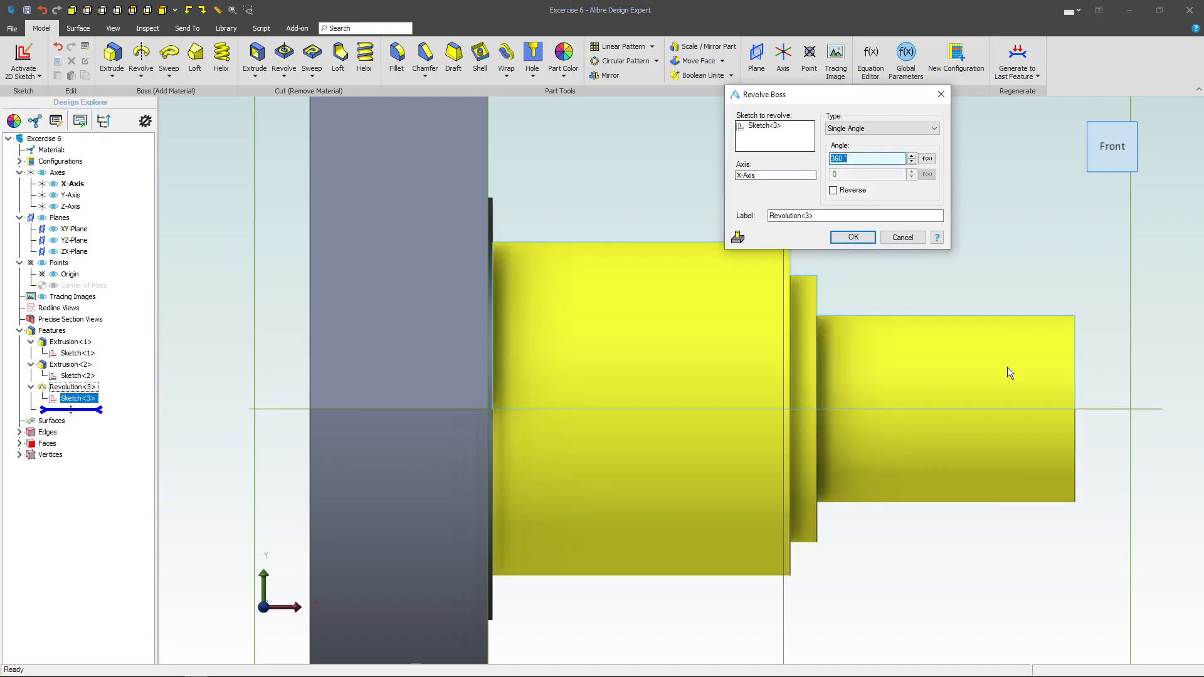
left_click(851, 238)
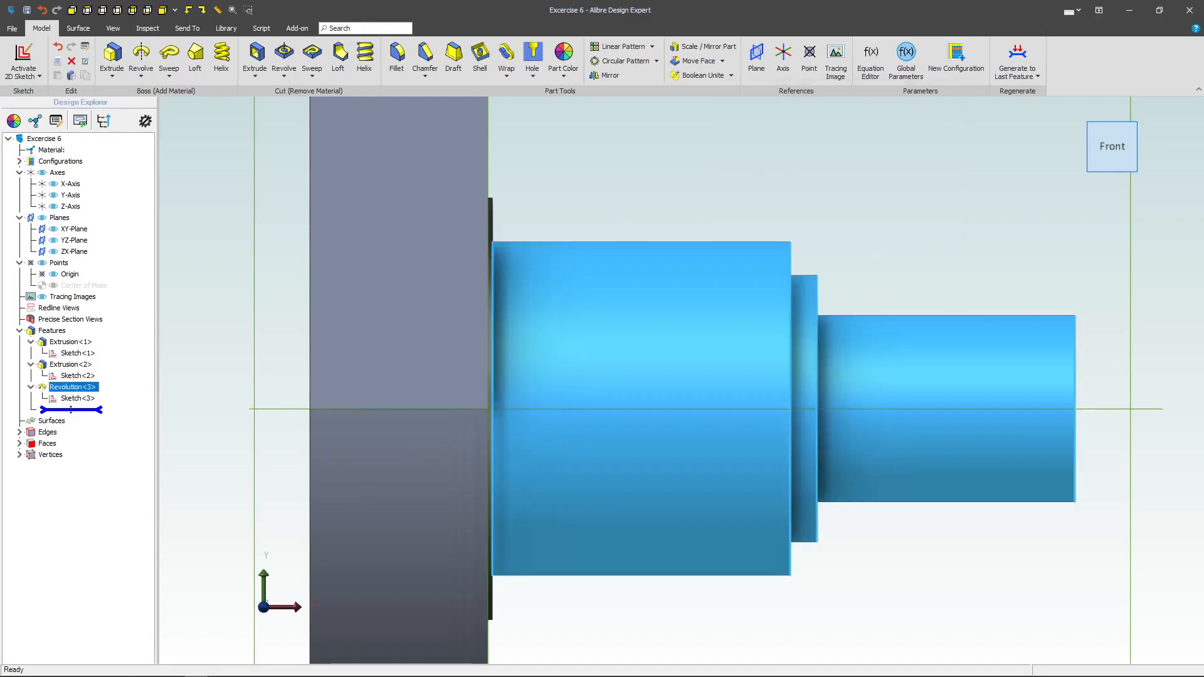
Step: Check the diameters of the shaft's largest and smallest cylindrical sections
left_click(938, 249)
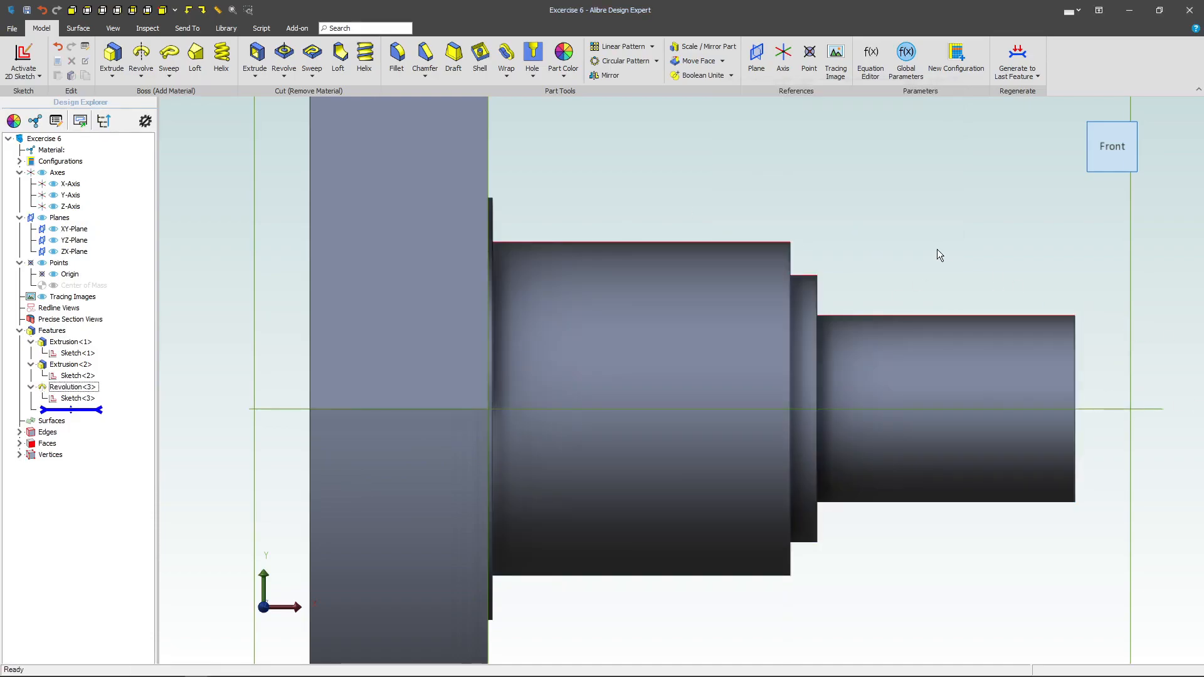
middle_click_drag(932, 250, 903, 259)
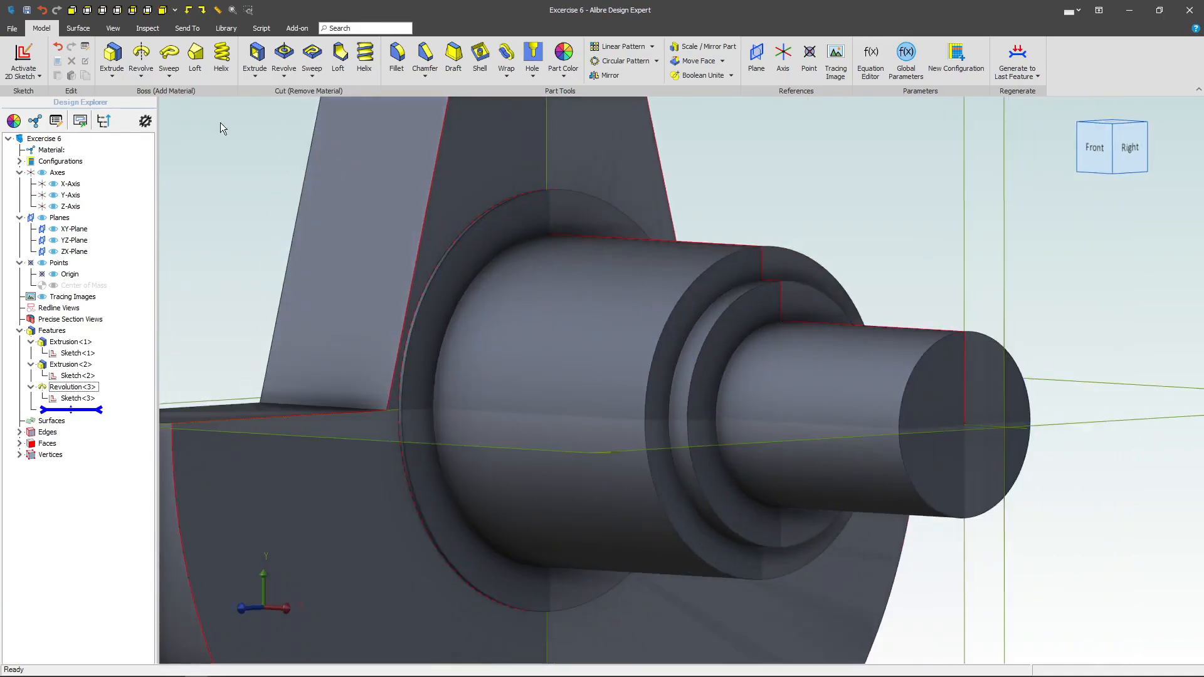
left_click(530, 321)
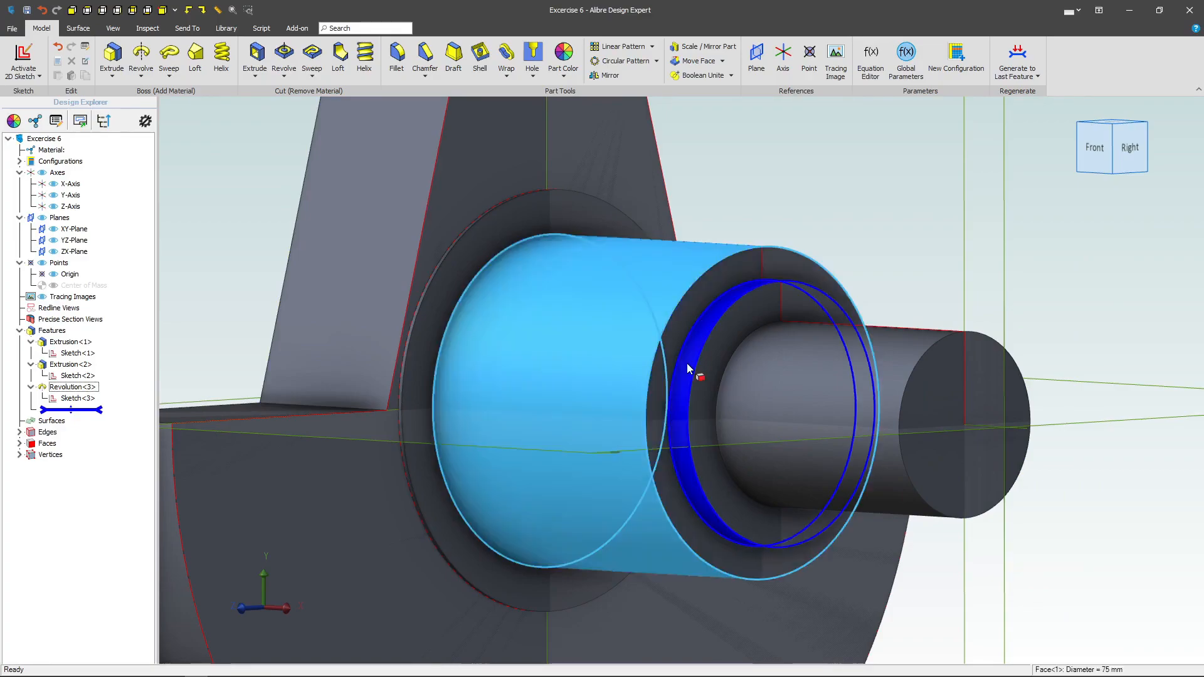
left_click(758, 388)
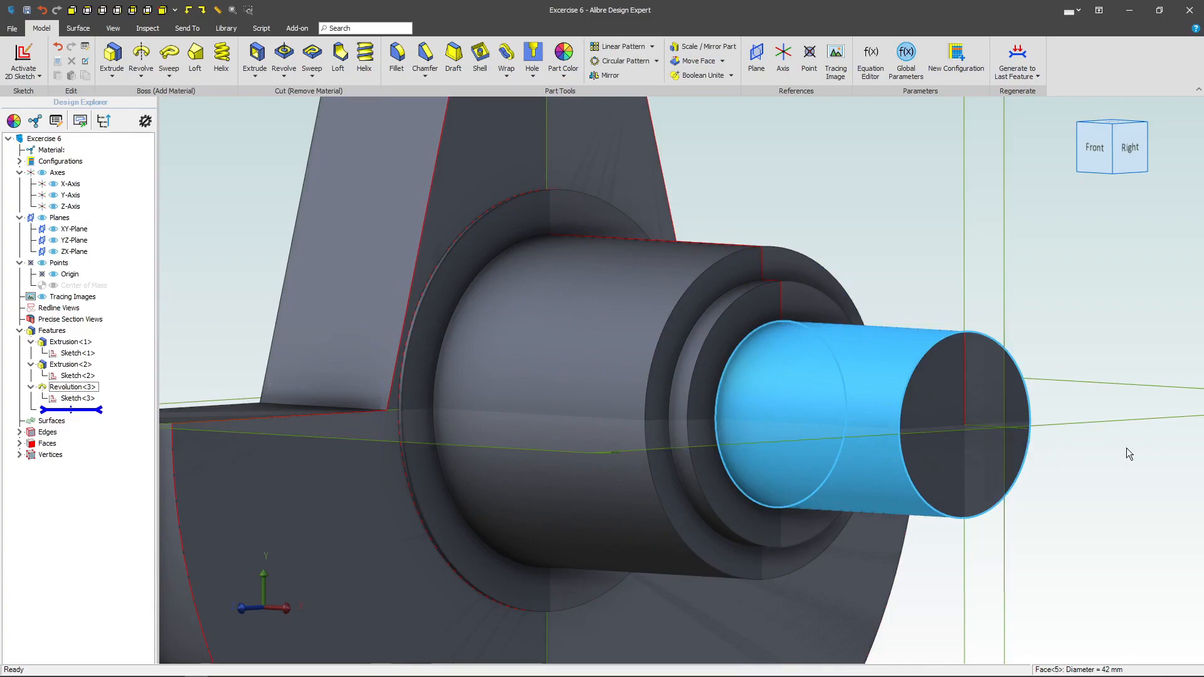
left_click(1099, 336)
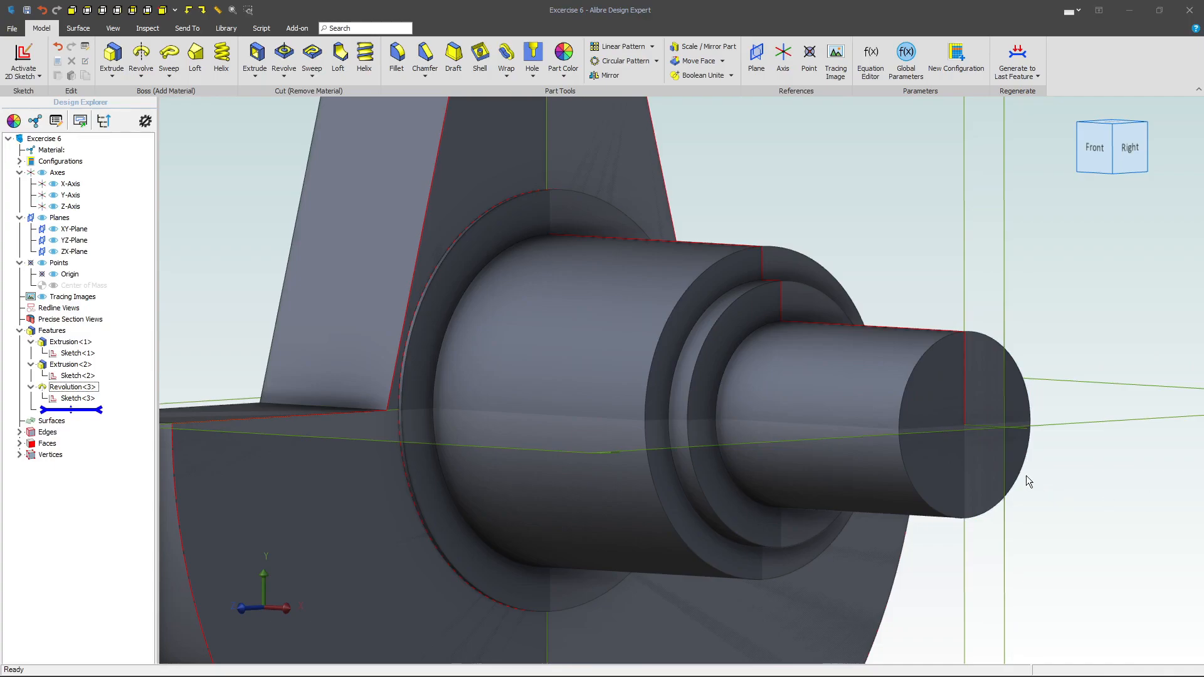
Step: Start a sketch on the shaft's outer end face and draw a small circle near the face's upper edge
left_click(953, 401)
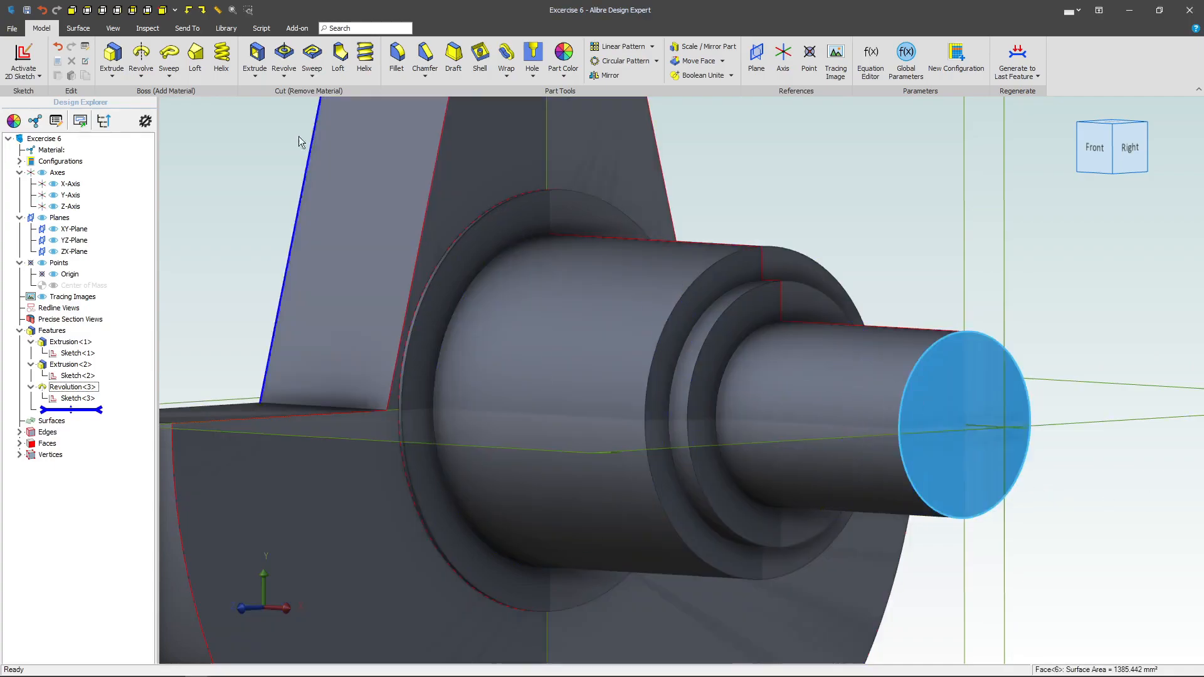
left_click(19, 67)
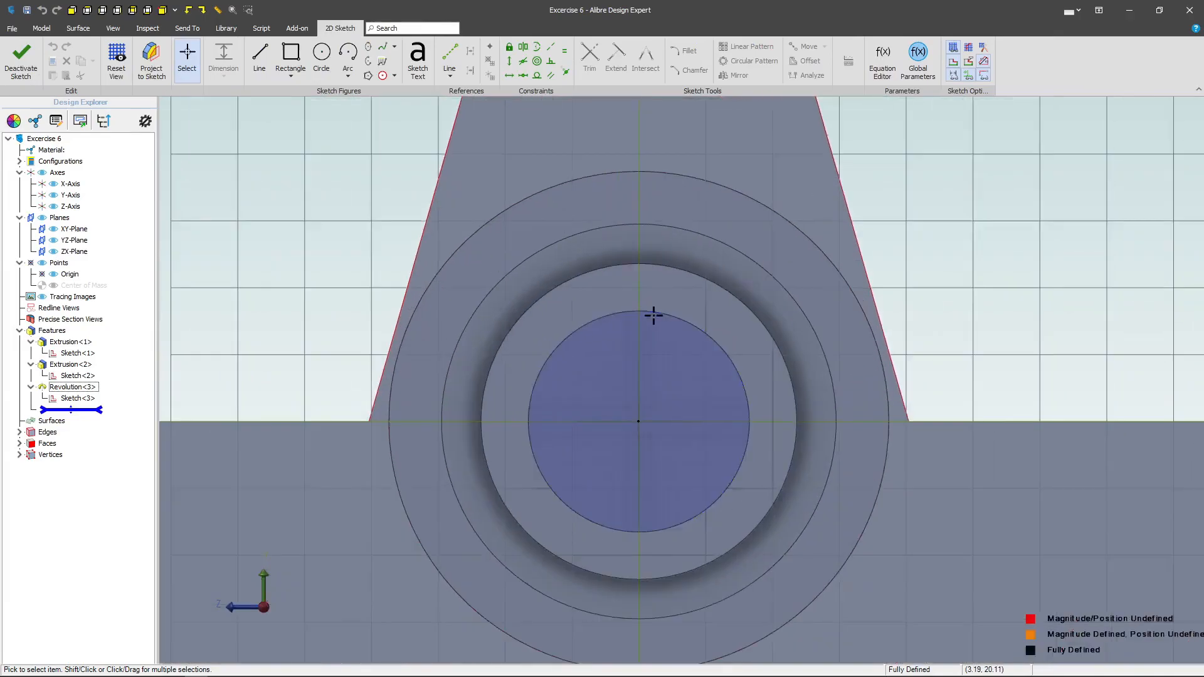
scroll(656, 315, "up", 3)
key("c")
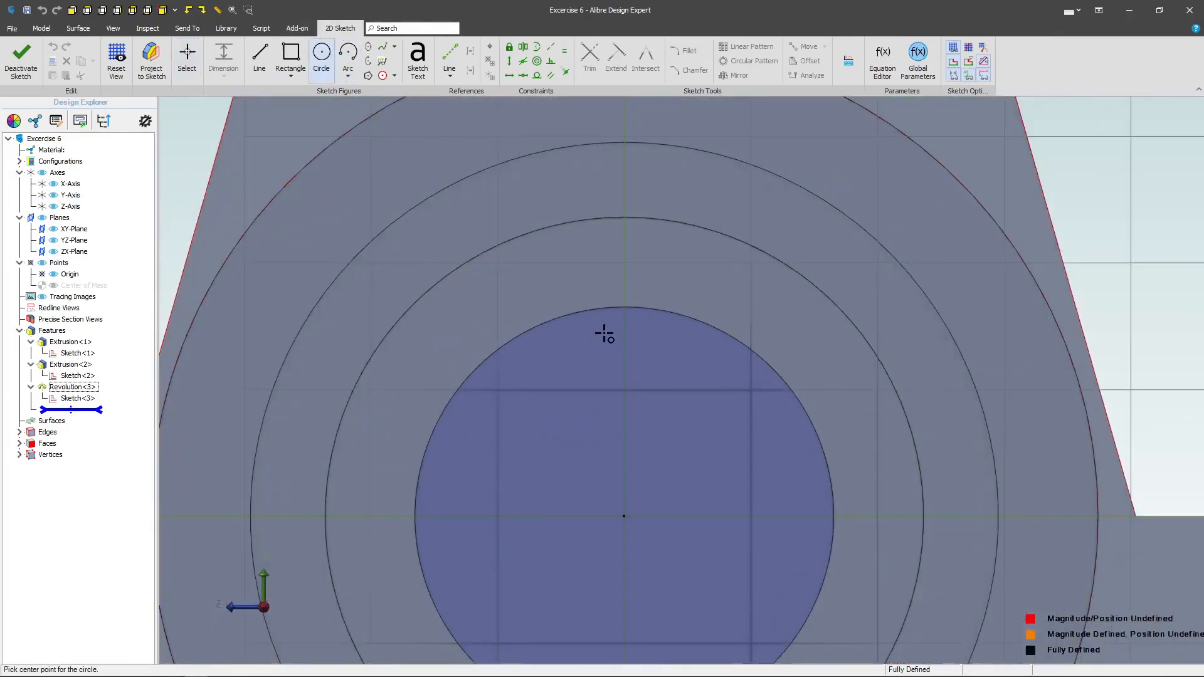
left_click(555, 334)
left_click(590, 335)
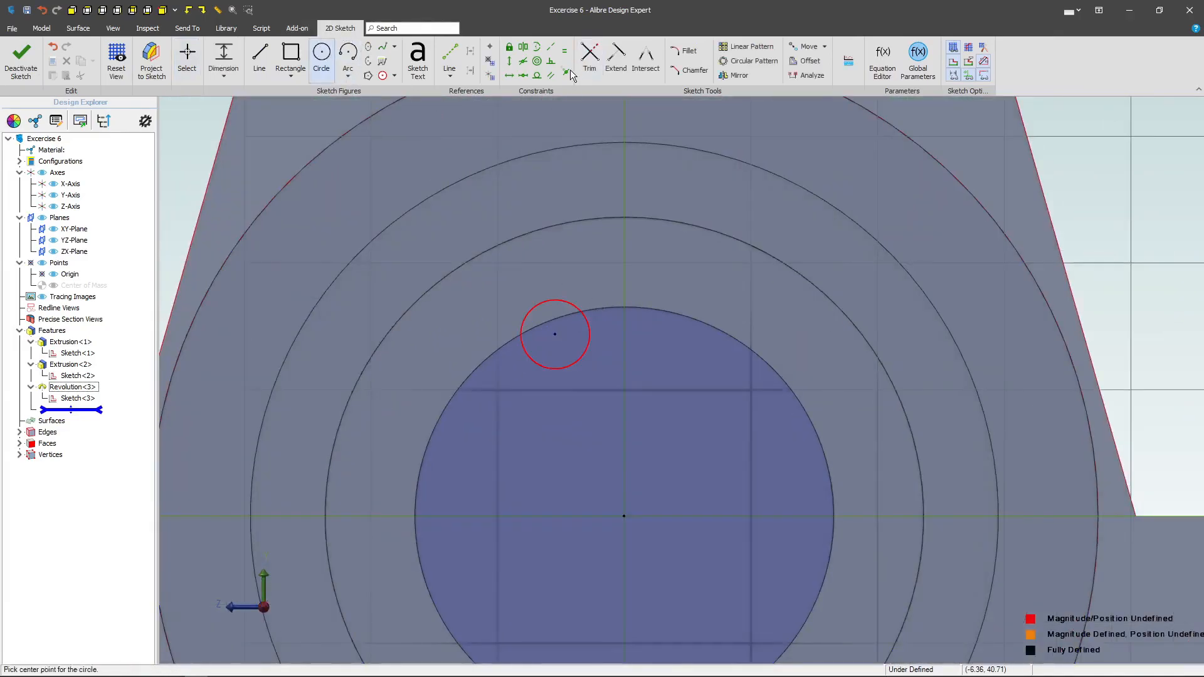
Step: Constrain the small circle's centre onto the end face's circular edge and align it vertically with the origin
left_click(565, 71)
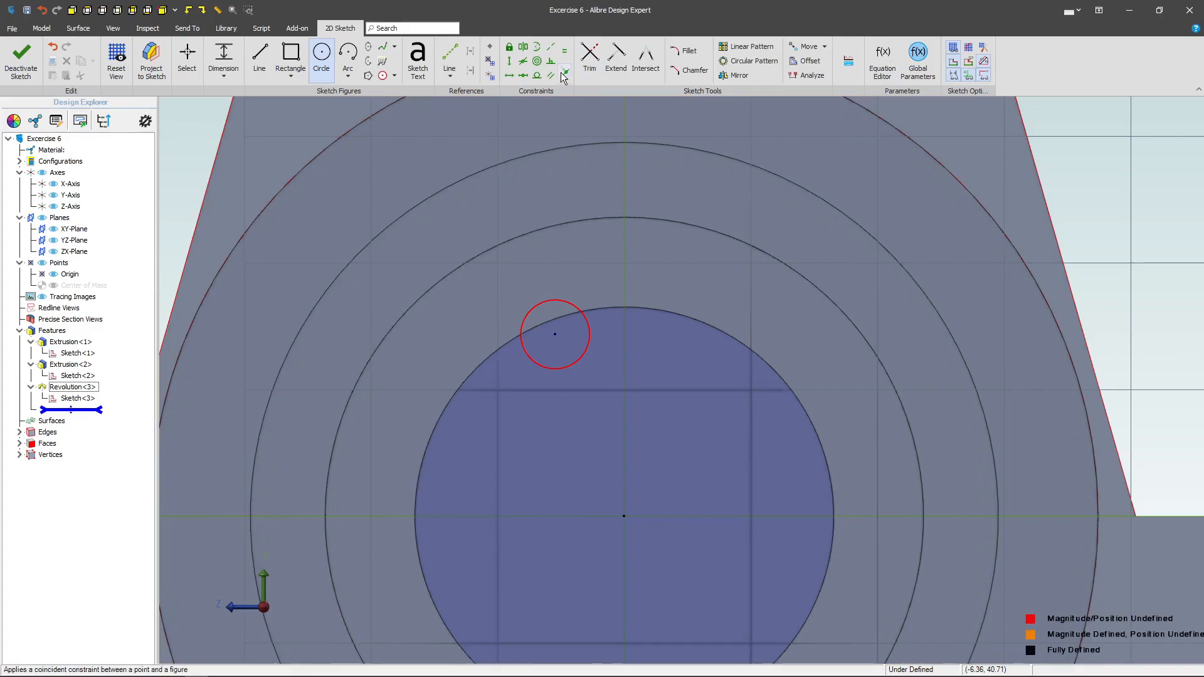
left_click(558, 334)
left_click(708, 327)
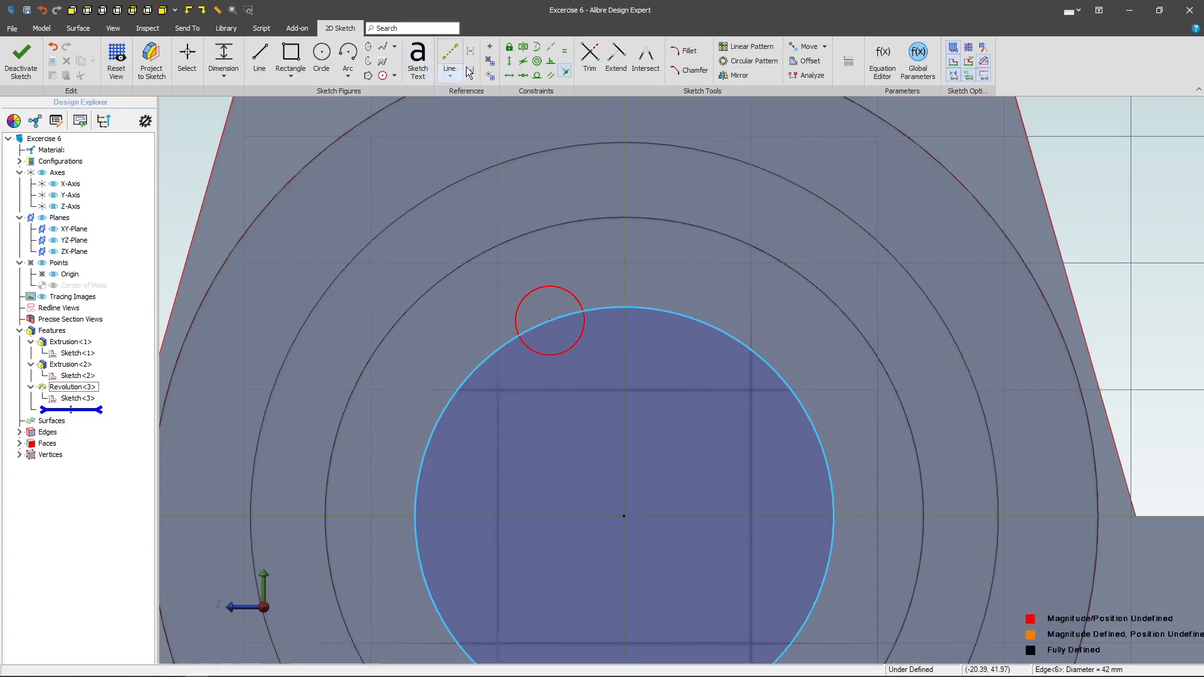
left_click(509, 61)
left_click(550, 320)
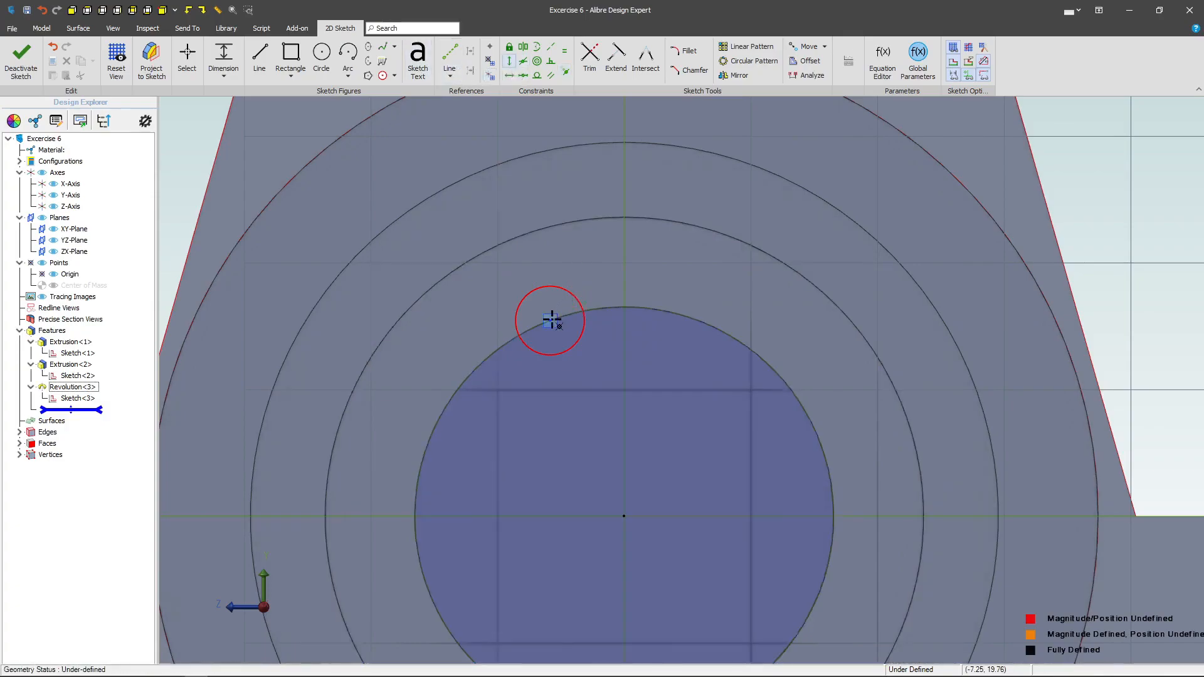
left_click(624, 515)
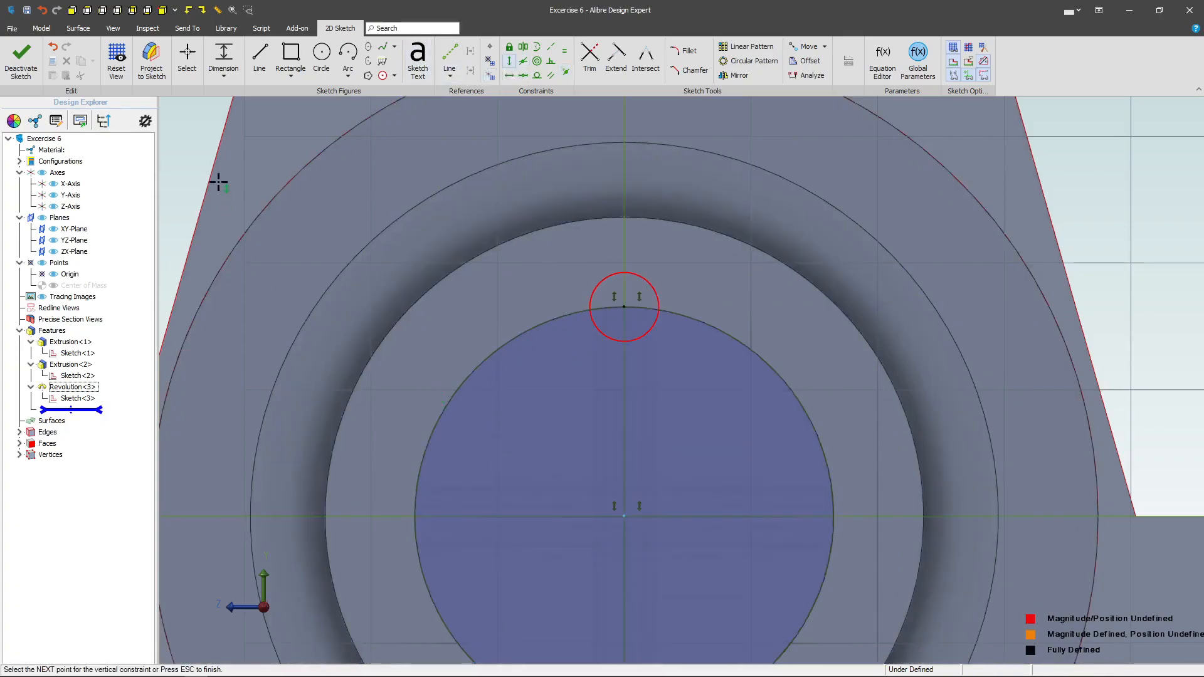
Step: Dimension the small circle's diameter as 4 mm
left_click(657, 304)
left_click(1066, 245)
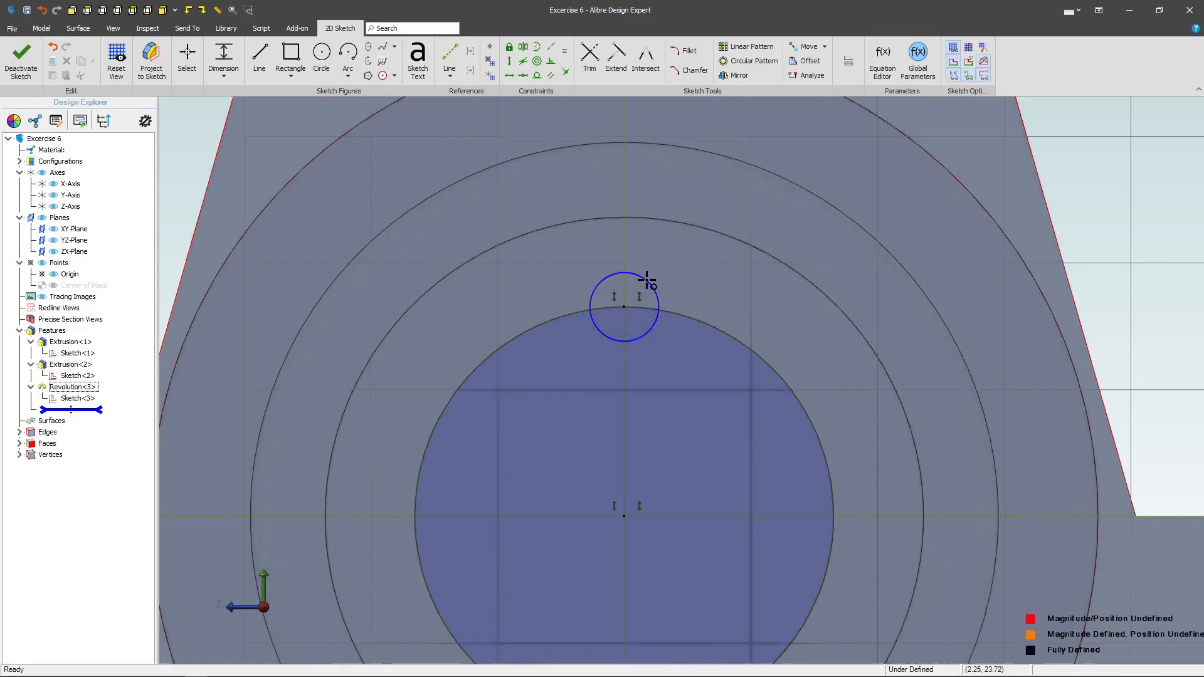
left_click(719, 277)
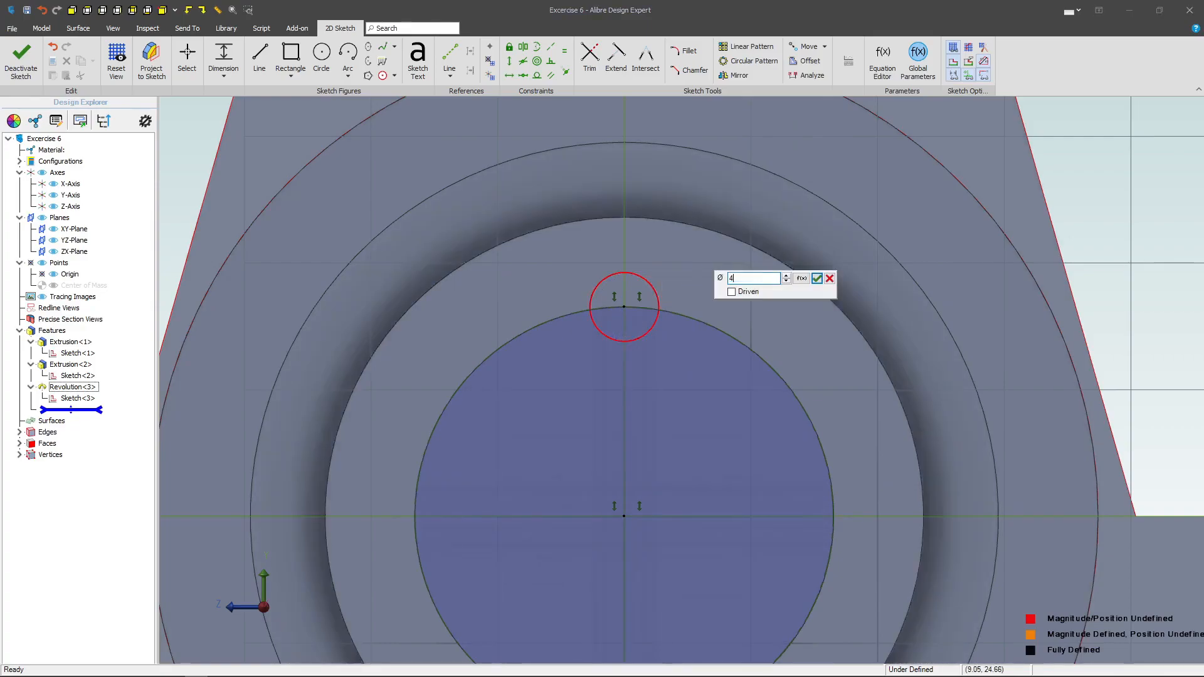
key("Return")
key("Escape")
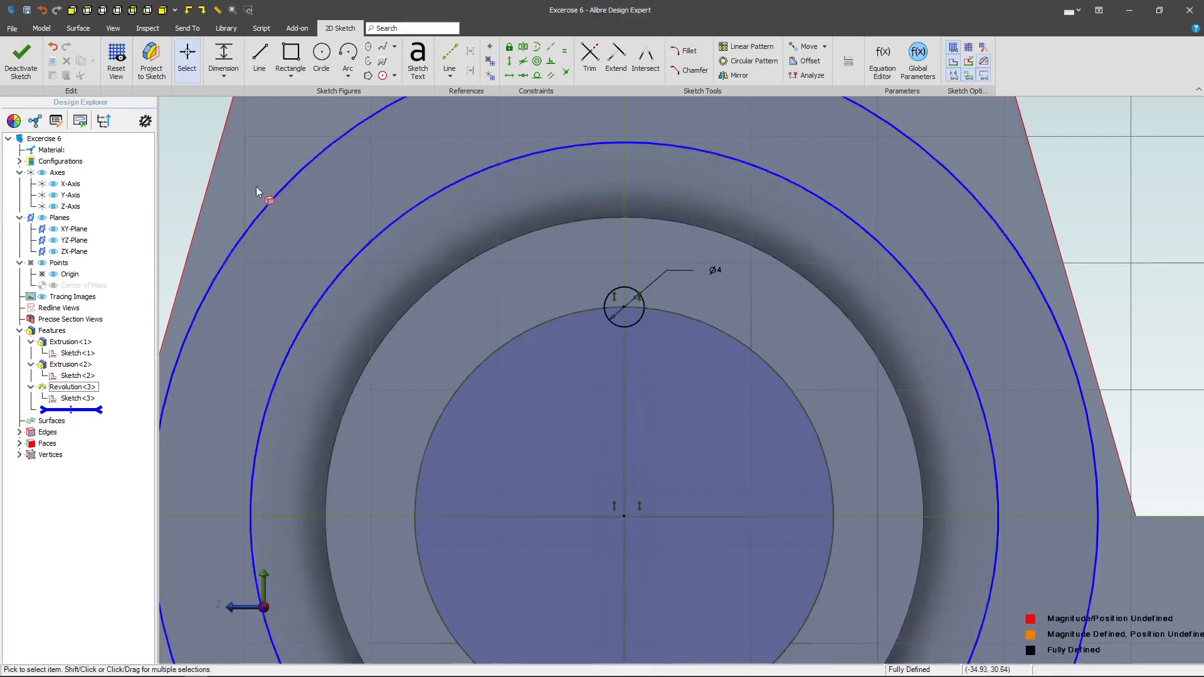
Step: Finish the sketch and cut the small circle 40 mm deep into the shaft end with a reversed Extrude Cut
left_click(22, 58)
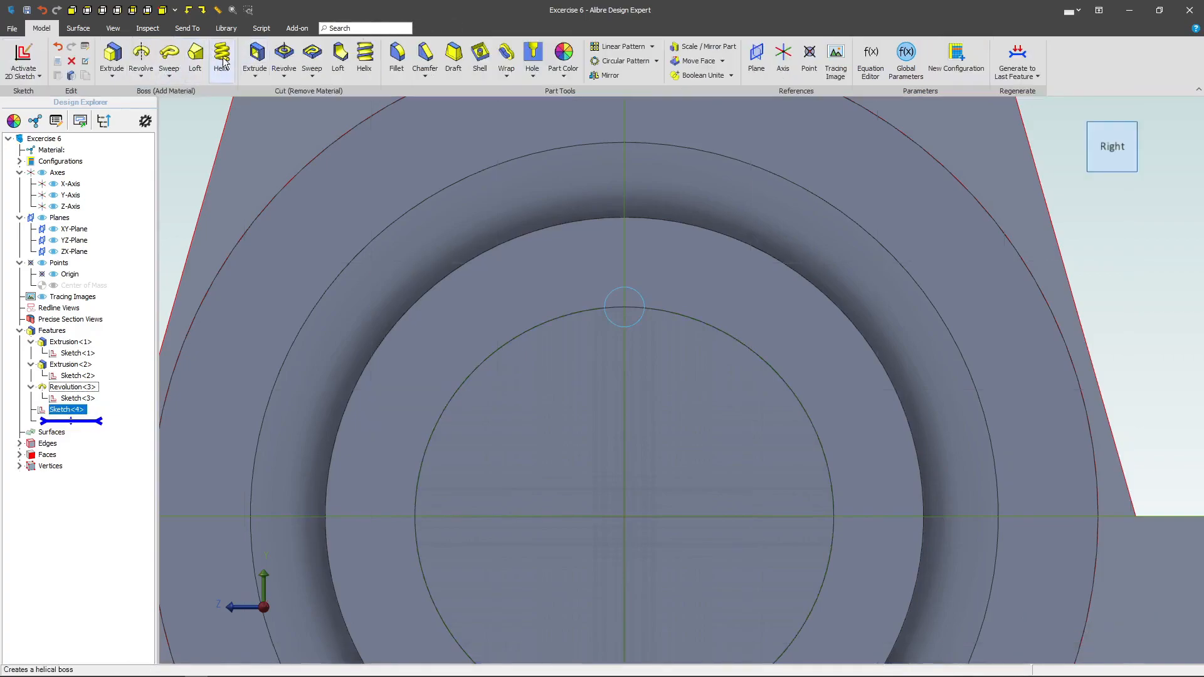
left_click(254, 57)
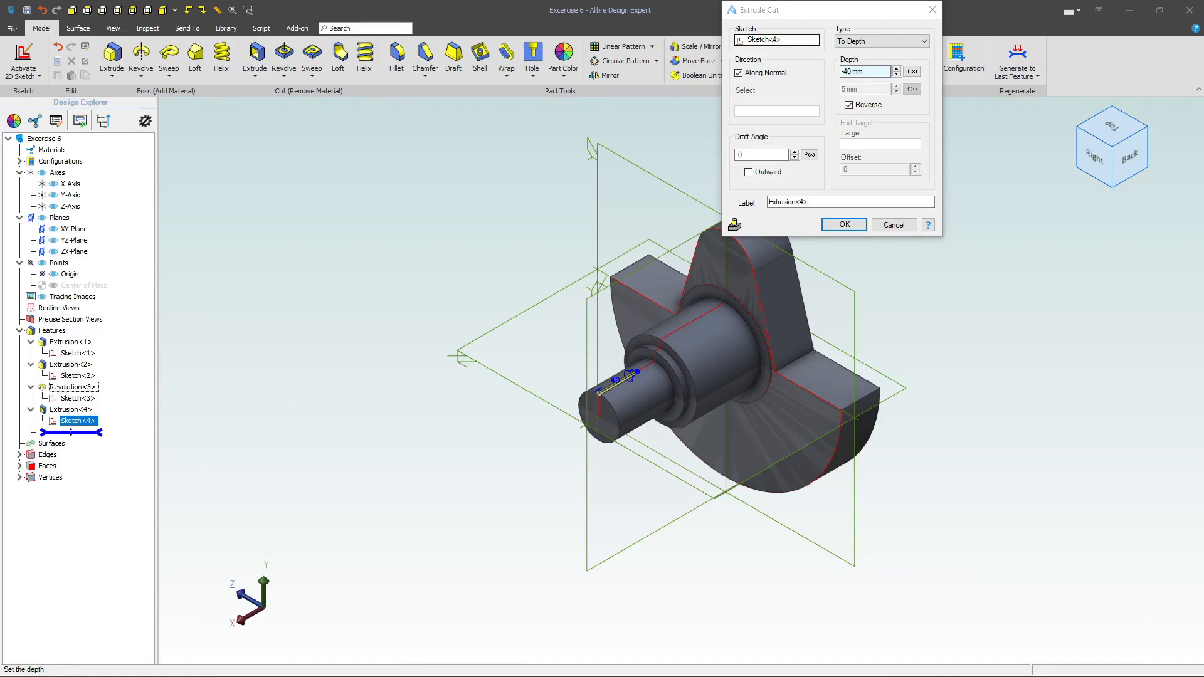
left_click(863, 82)
scroll(556, 474, "up", 2)
scroll(632, 343, "up", 3)
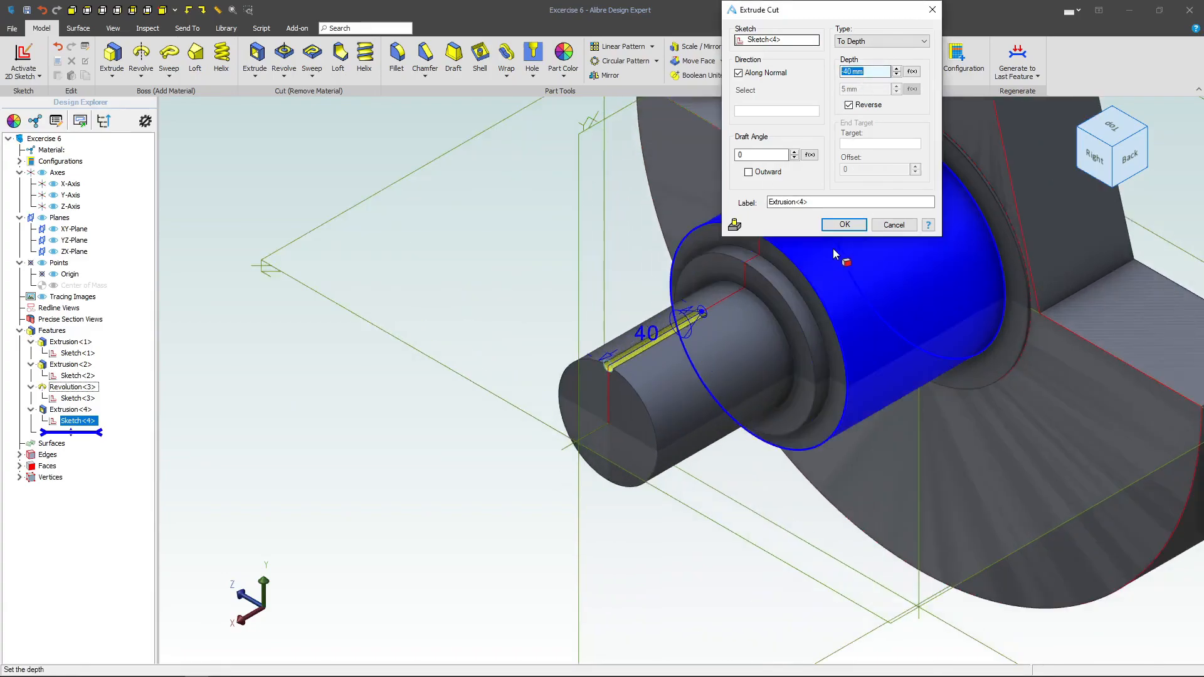
left_click(844, 224)
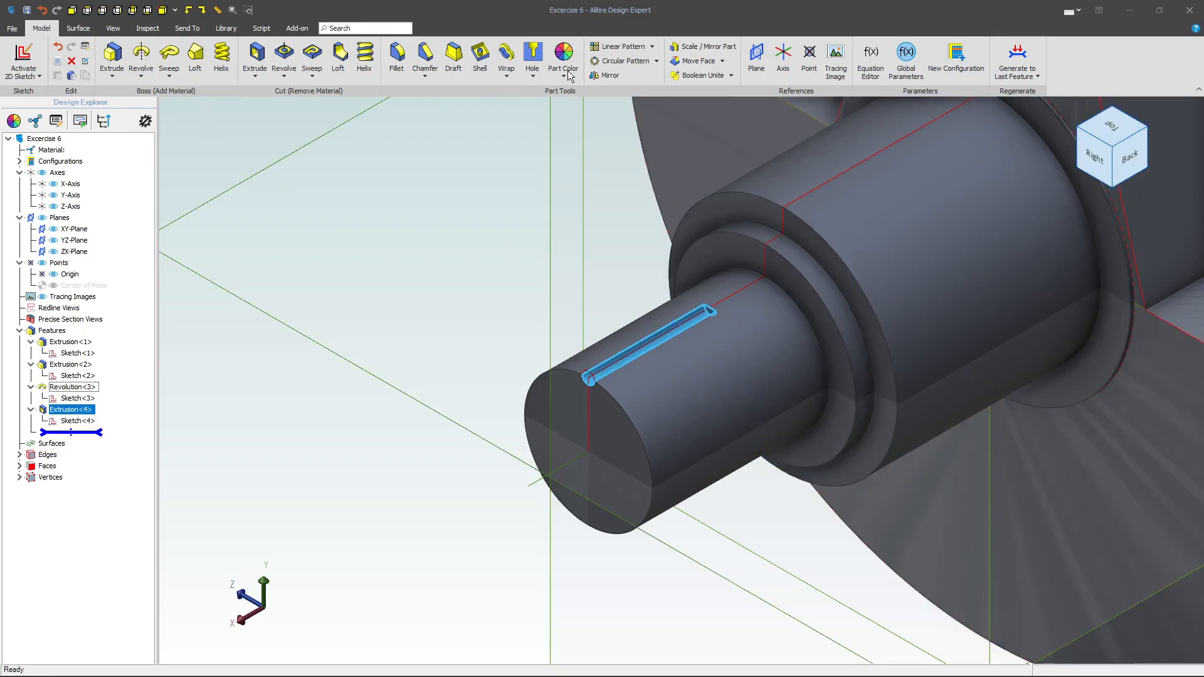
Step: Circular-pattern the groove cut around the X-axis with 20 instances spaced evenly over the full circle
left_click(627, 61)
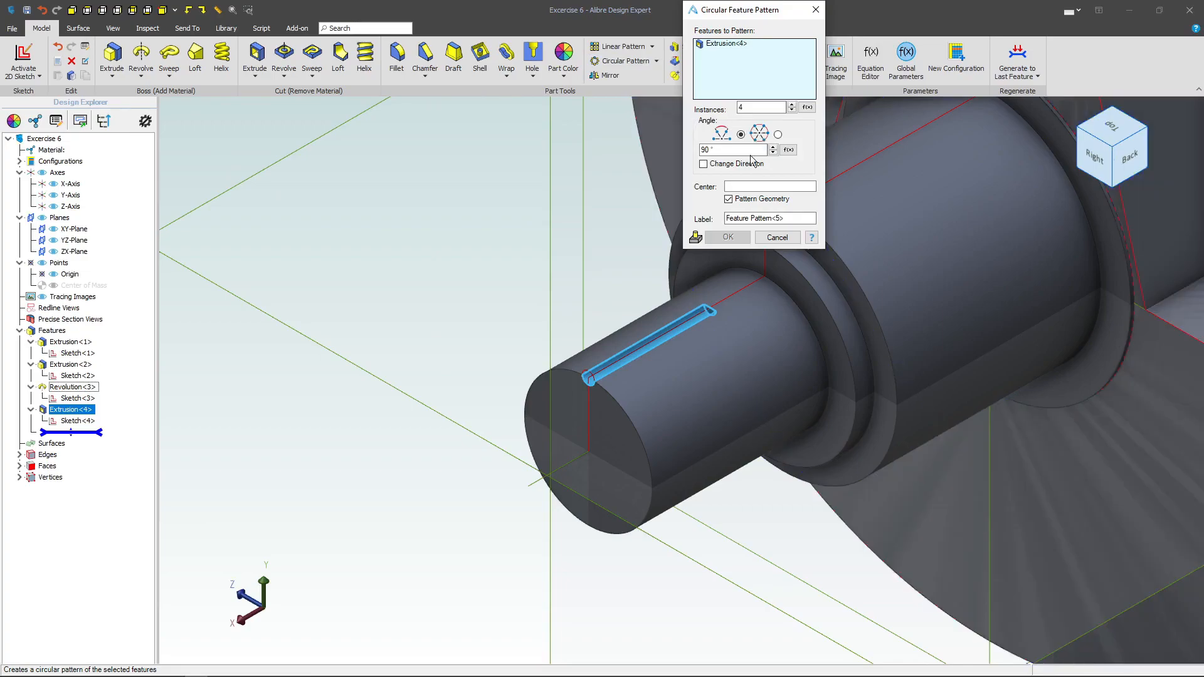
left_click(761, 187)
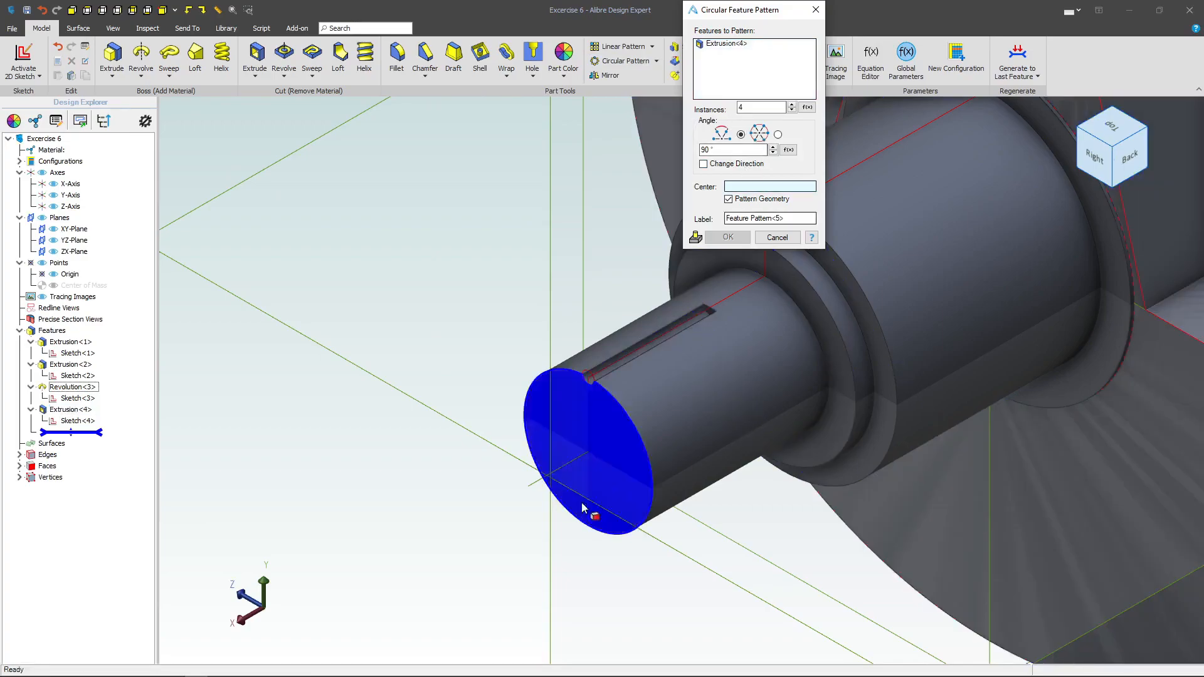
left_click(558, 474)
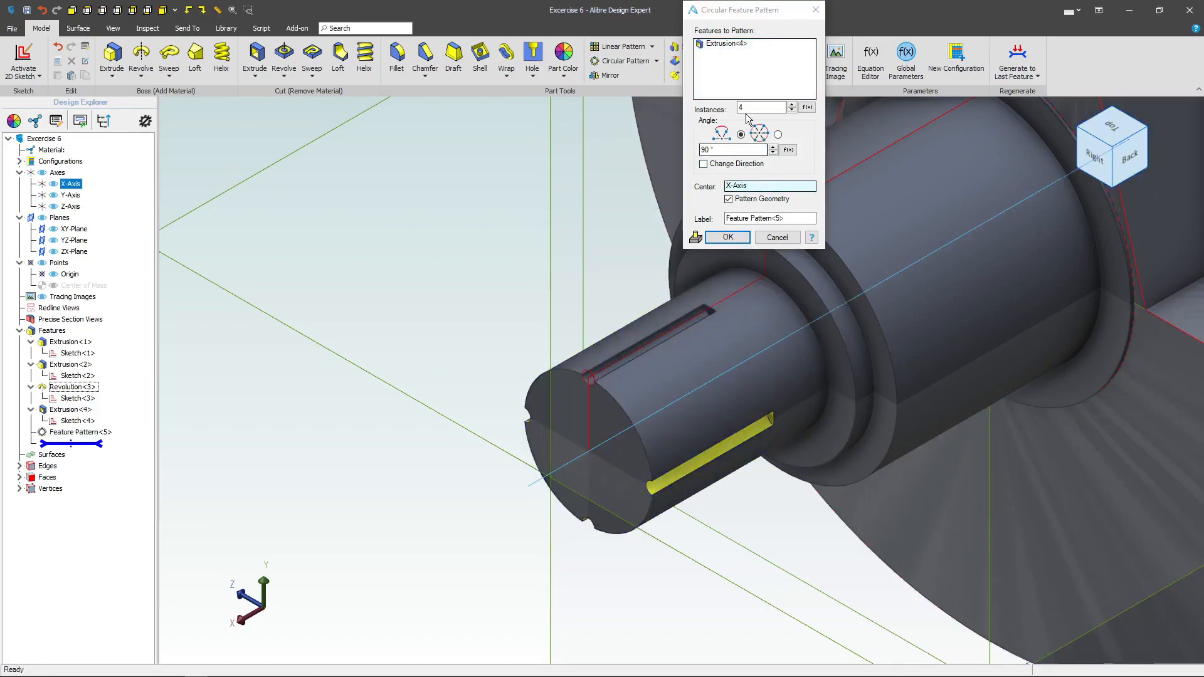
left_click(751, 110)
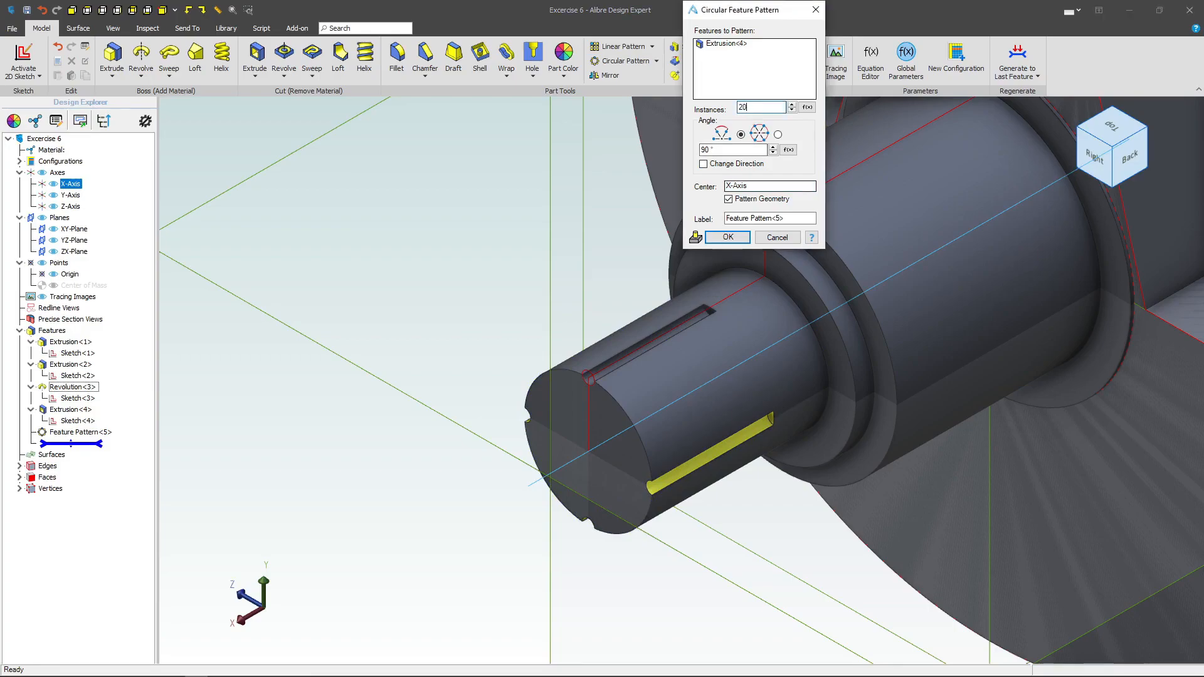
left_click(778, 136)
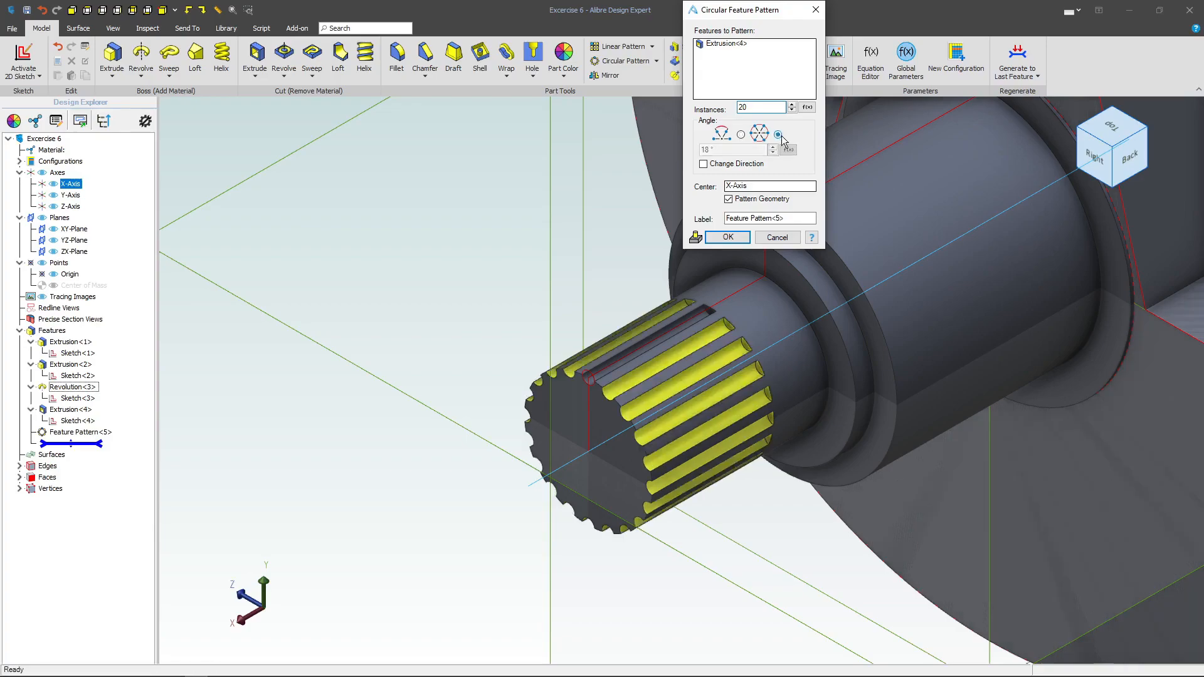
left_click(728, 237)
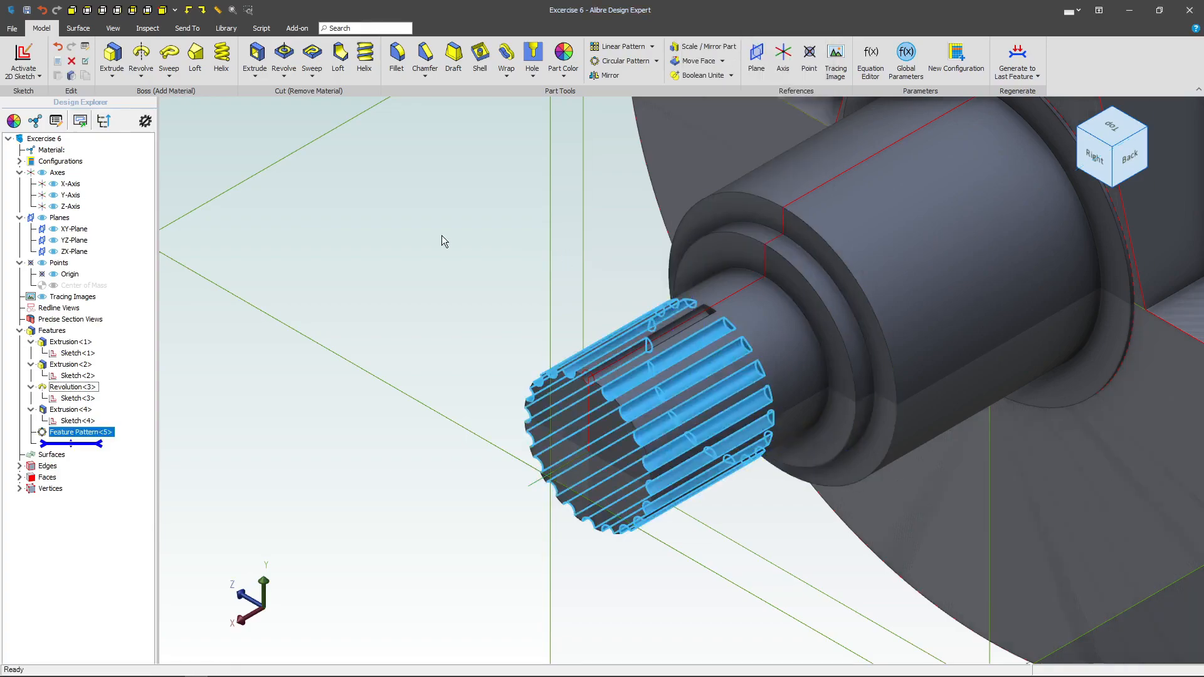
Step: Start a sketch on the web's shaft-side face and draw a circle about 44 mm in diameter in the upper lug
scroll(424, 246, "down", 3)
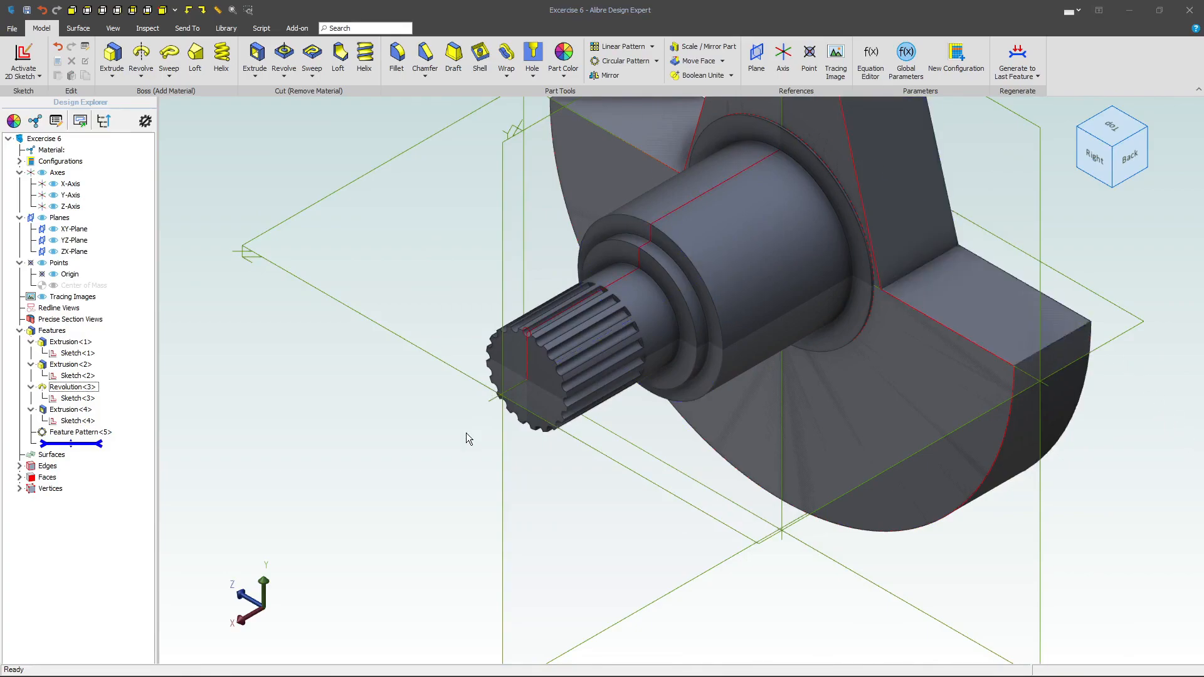
scroll(465, 432, "down", 3)
left_click(648, 223)
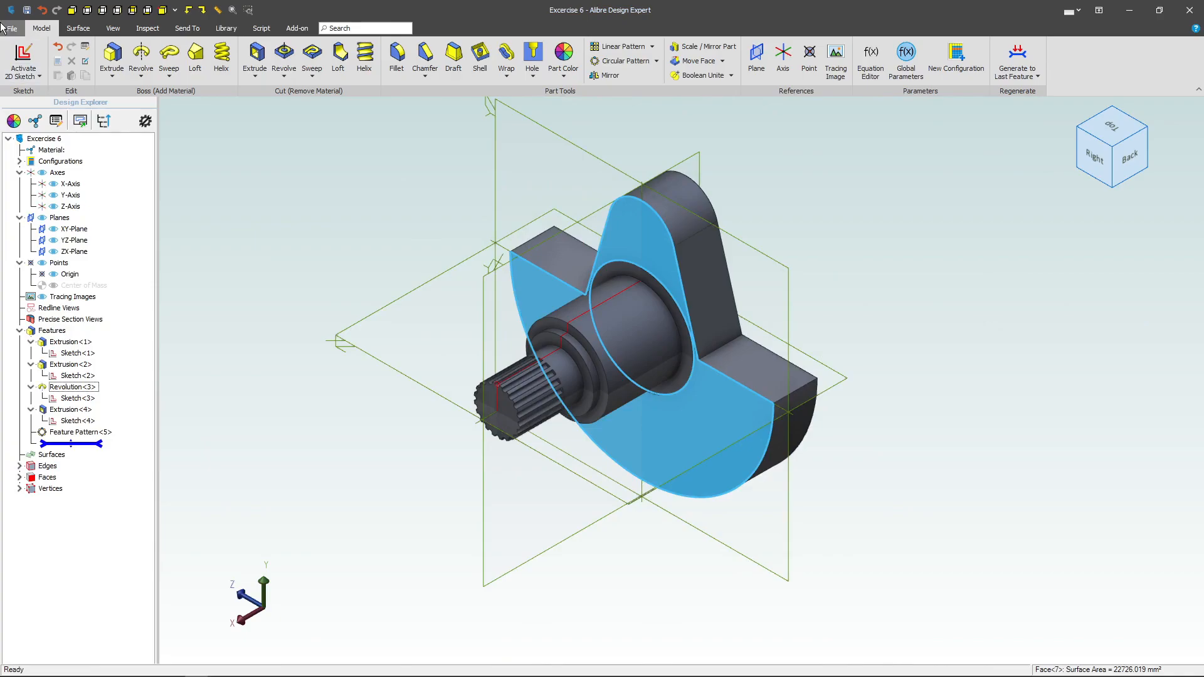
left_click(22, 55)
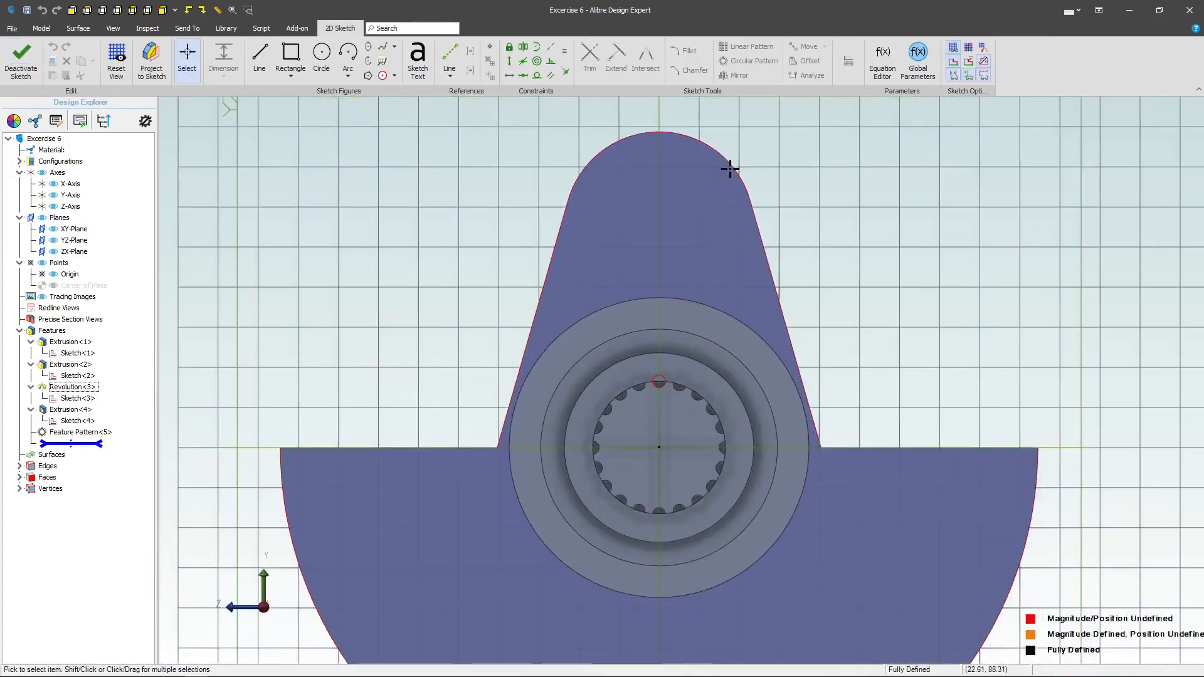
left_click(321, 55)
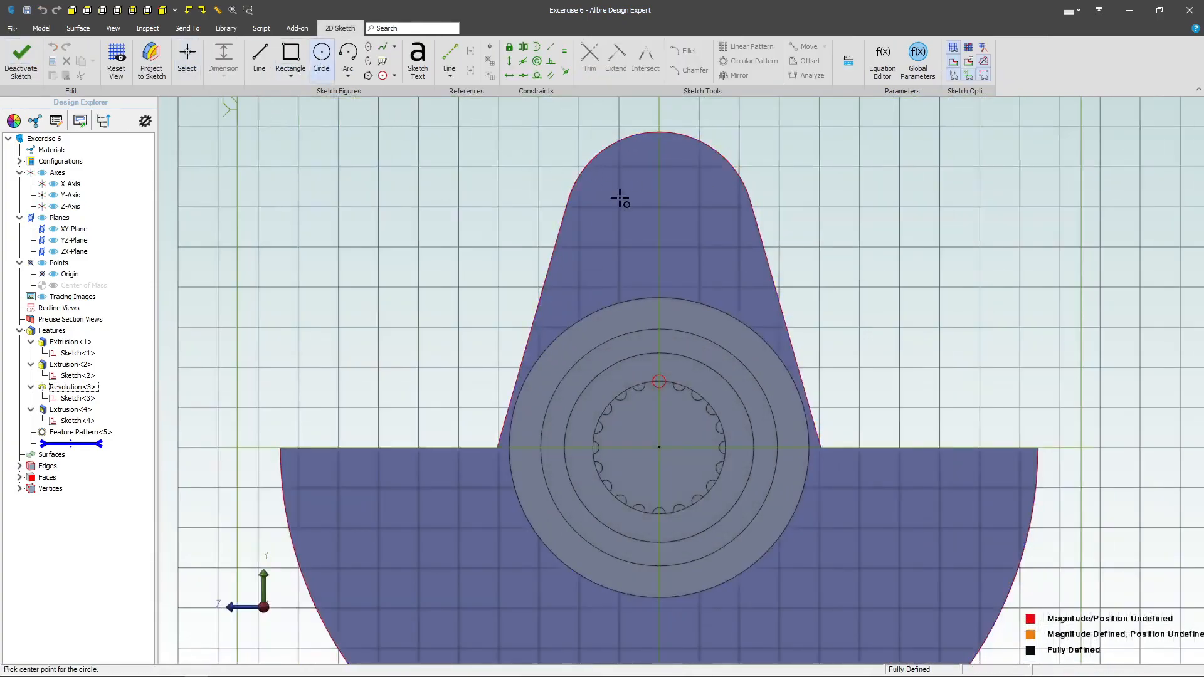
left_click(662, 205)
left_click(726, 237)
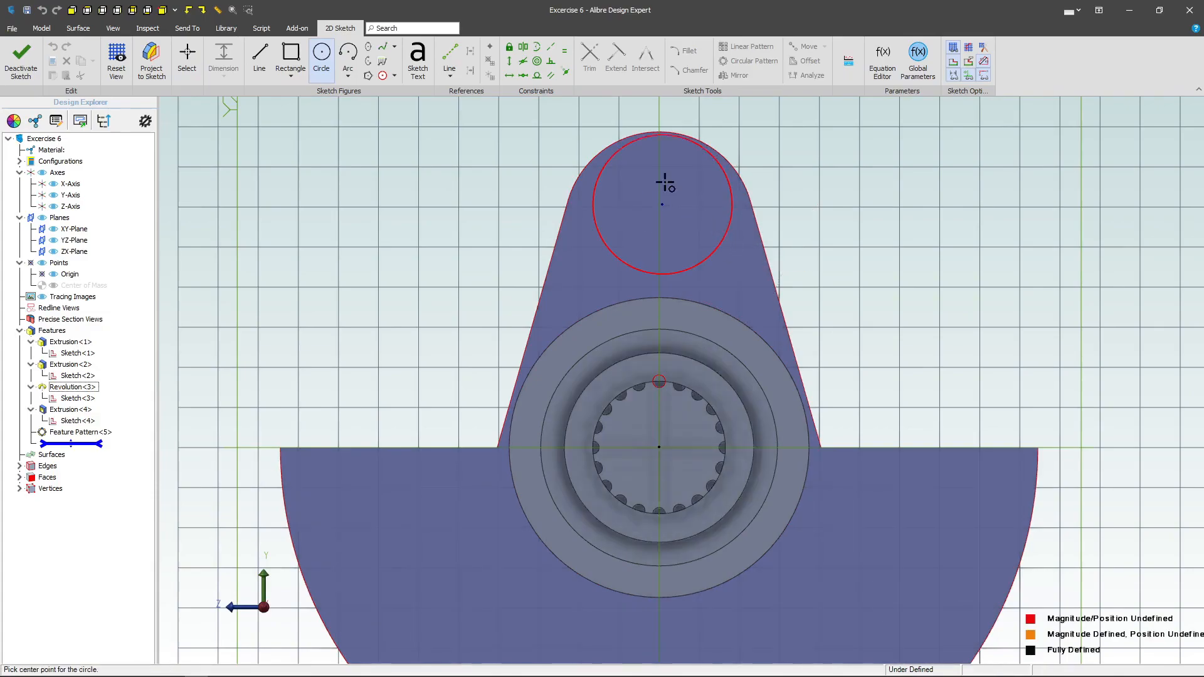
Step: Align the lug circle's centre vertically with the origin
left_click(506, 66)
left_click(662, 204)
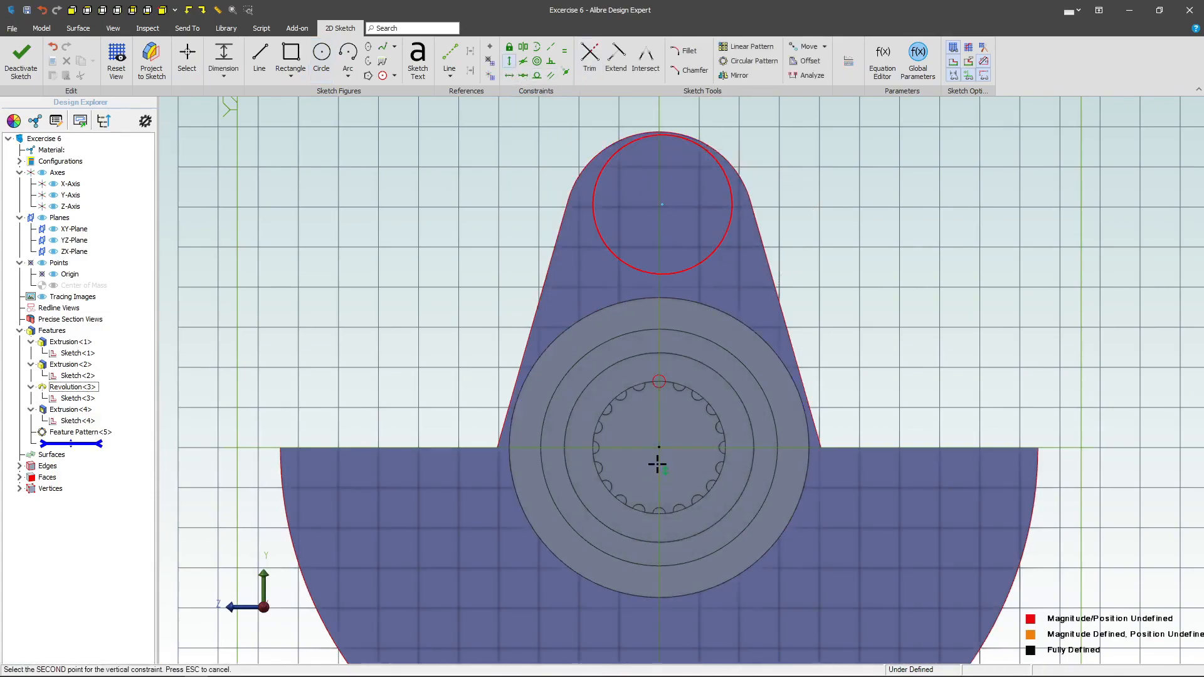
left_click(659, 447)
key("Escape")
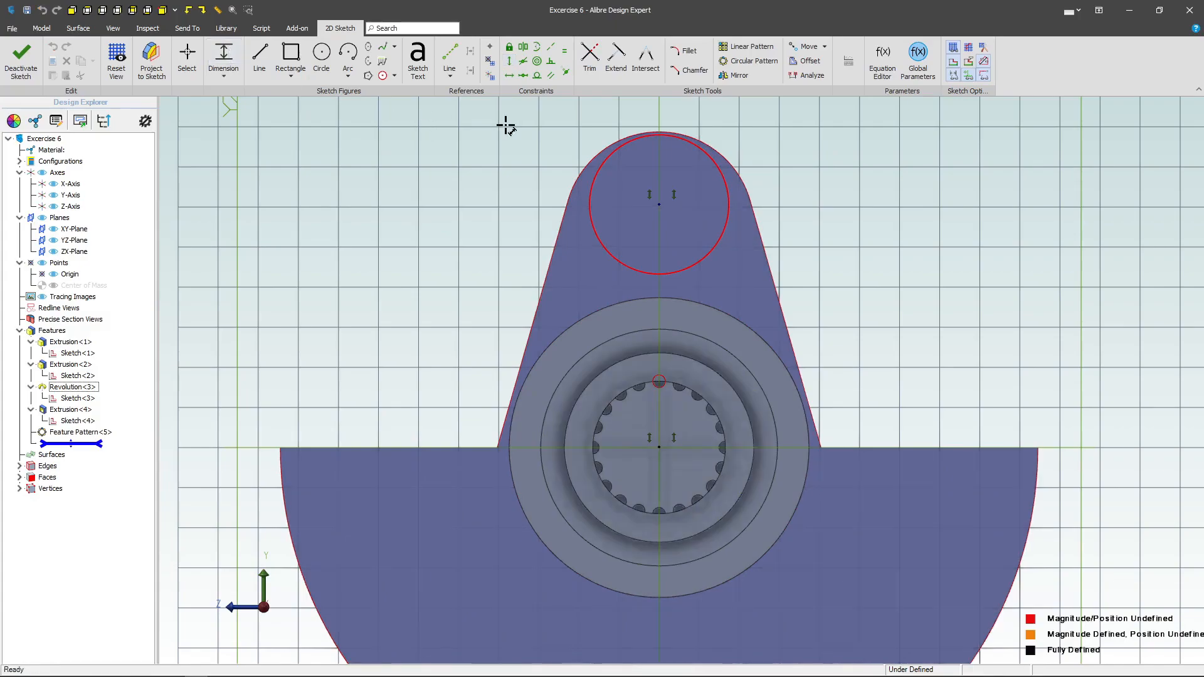
left_click(692, 150)
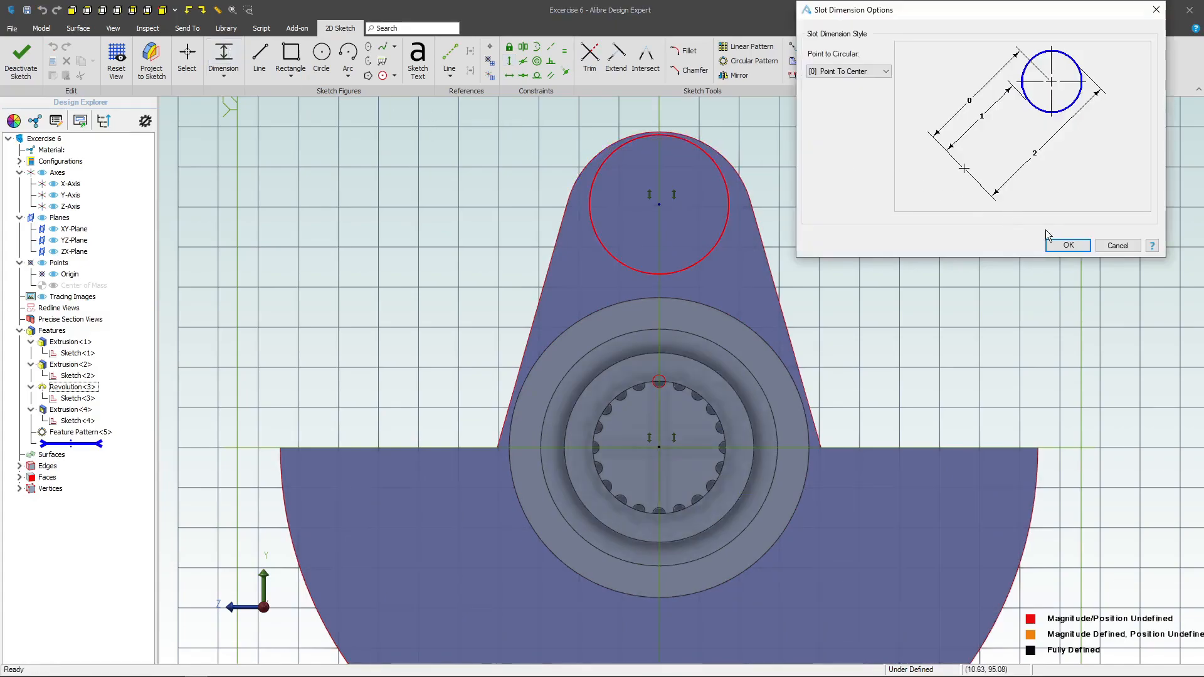
left_click(1061, 244)
key("Escape")
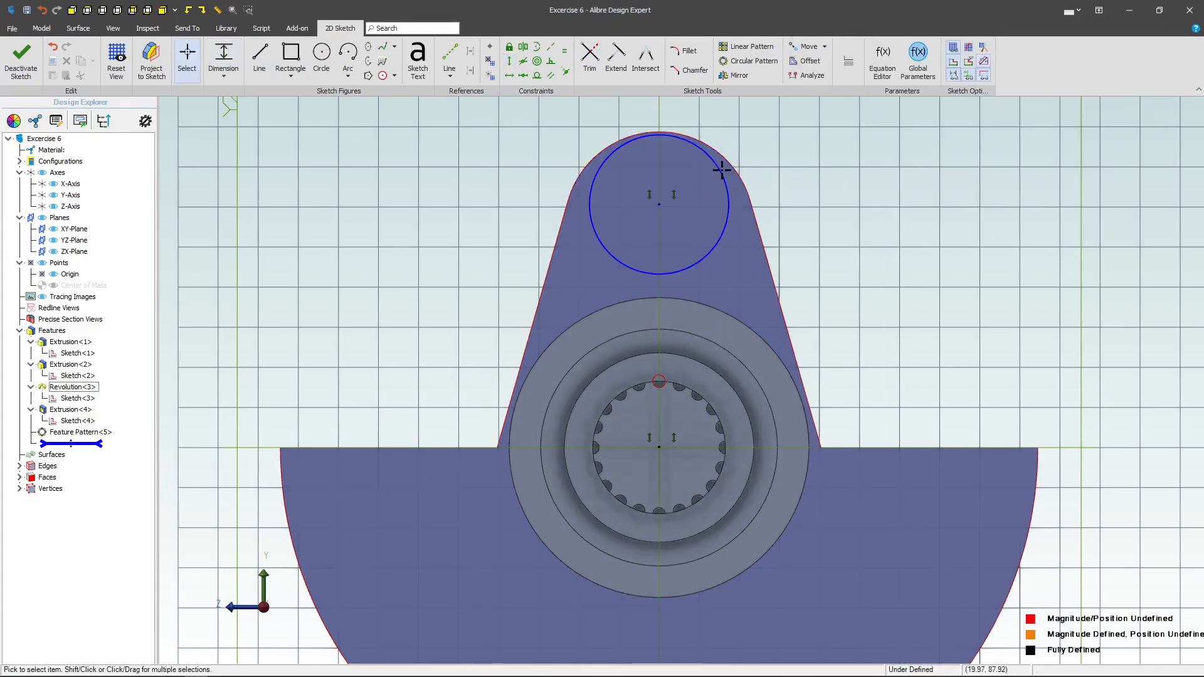
Step: Dimension the lug circle's diameter as 32 mm
left_click(223, 56)
left_click(721, 178)
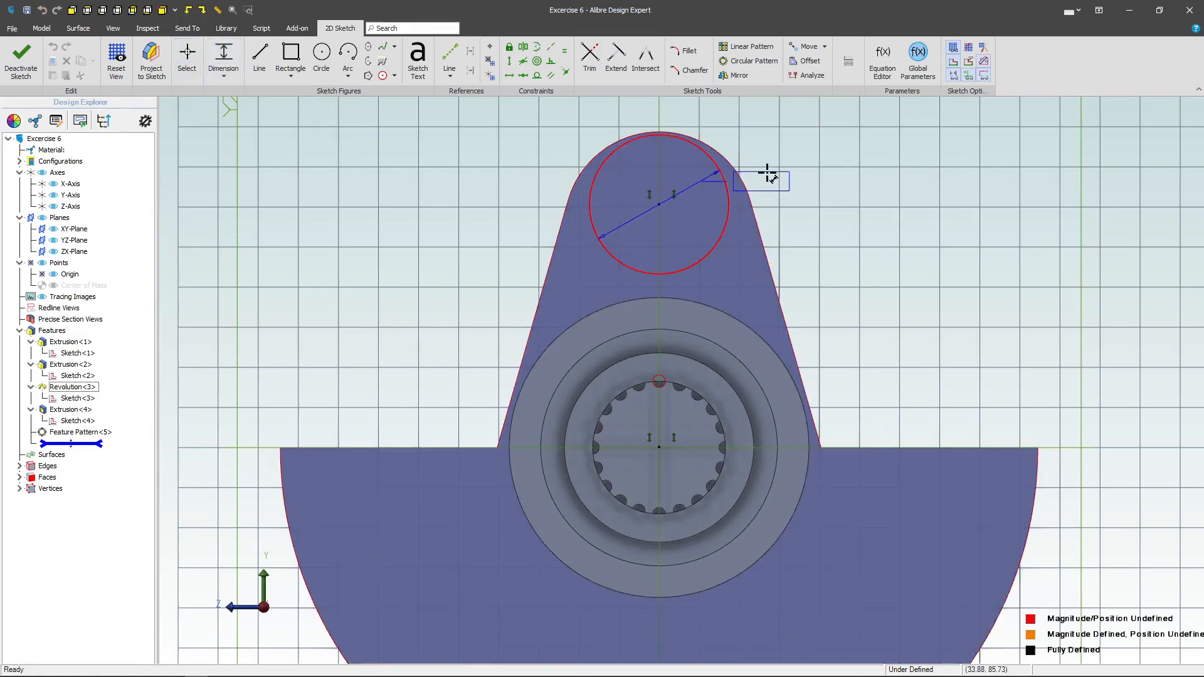
left_click(901, 154)
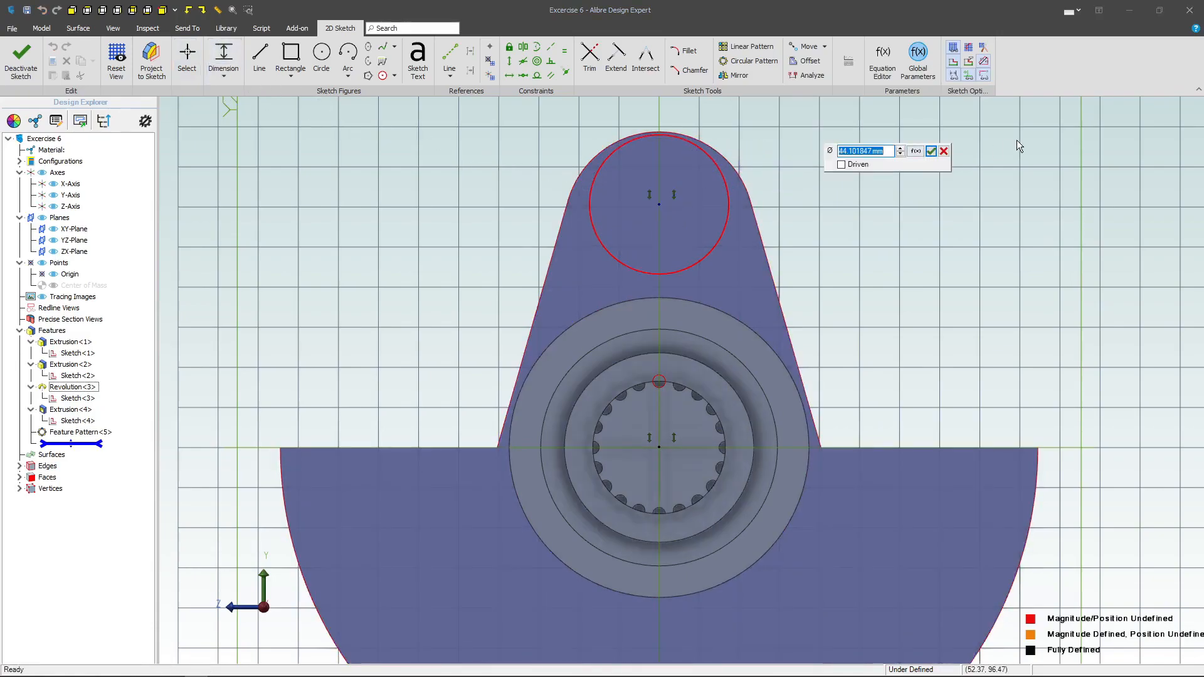
type("32")
key("Return")
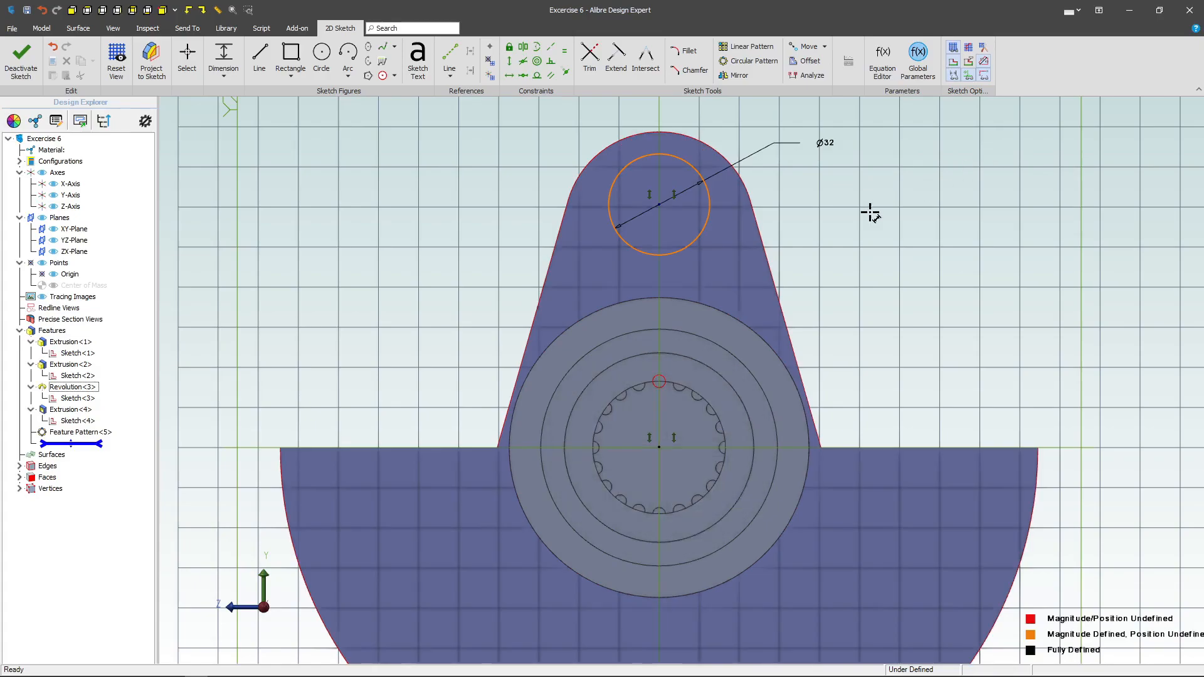
Step: Dimension the vertical distance between the origin and the lug circle's centre as 60 mm
left_click(658, 447)
left_click(886, 349)
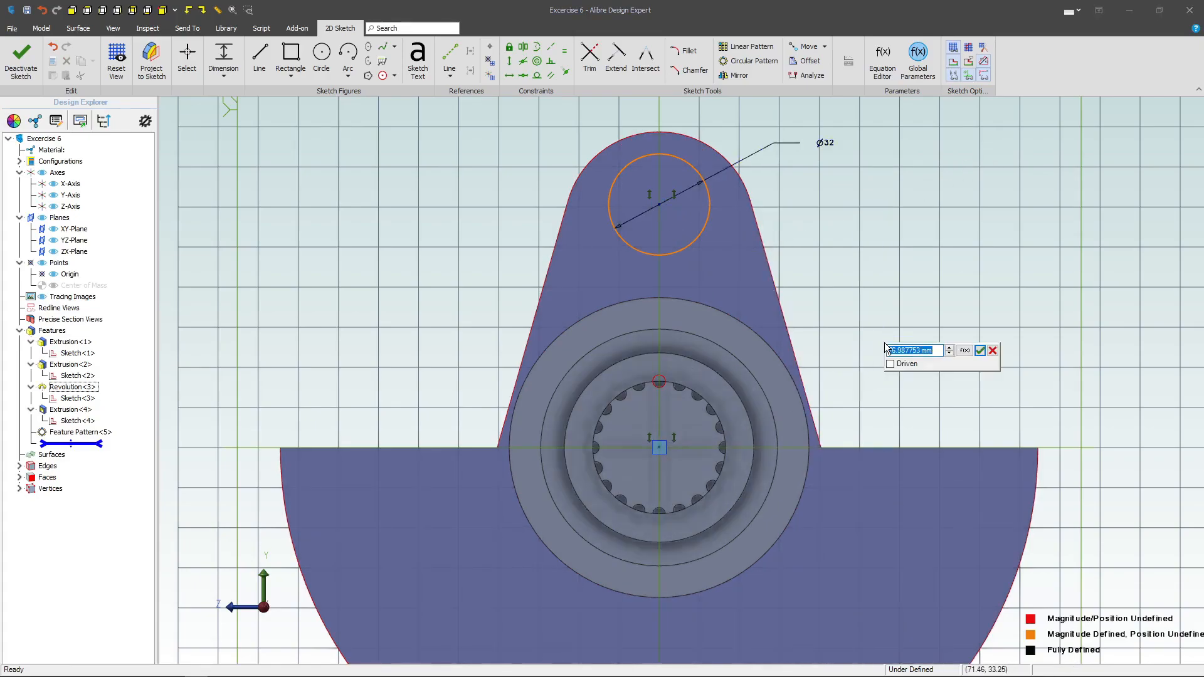
type("60")
key("Return")
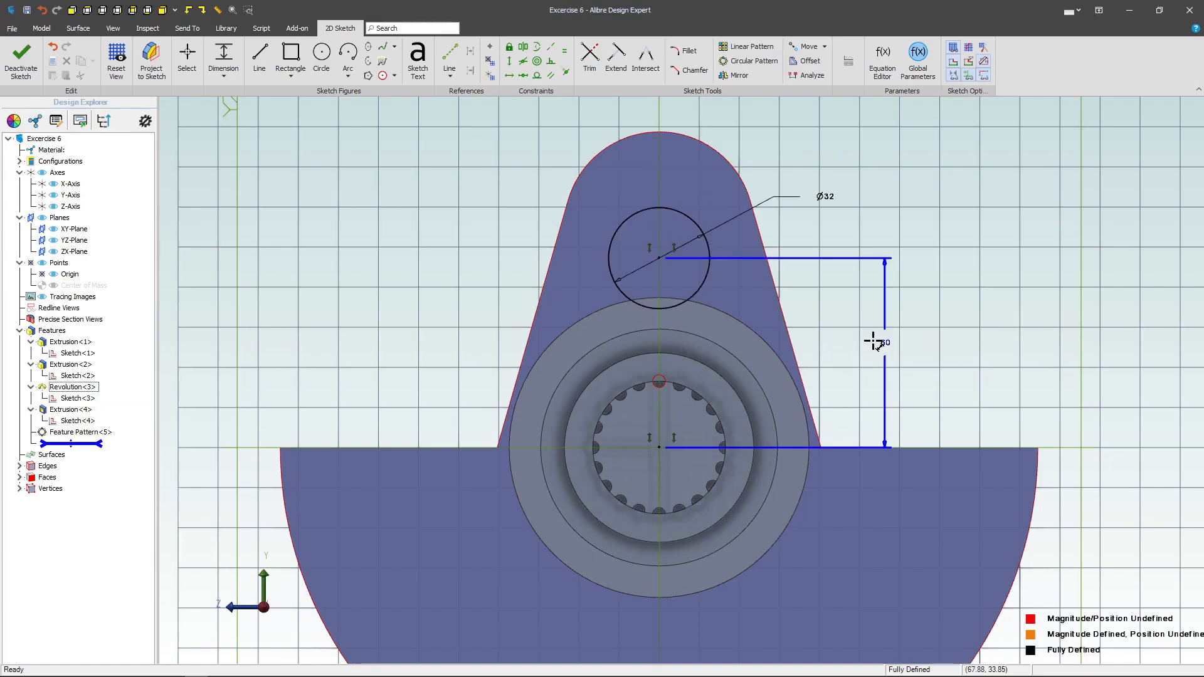
Step: Finish the sketch and cut the lug circle through the full thickness of the web with an Extrude Cut
scroll(717, 348, "down", 2)
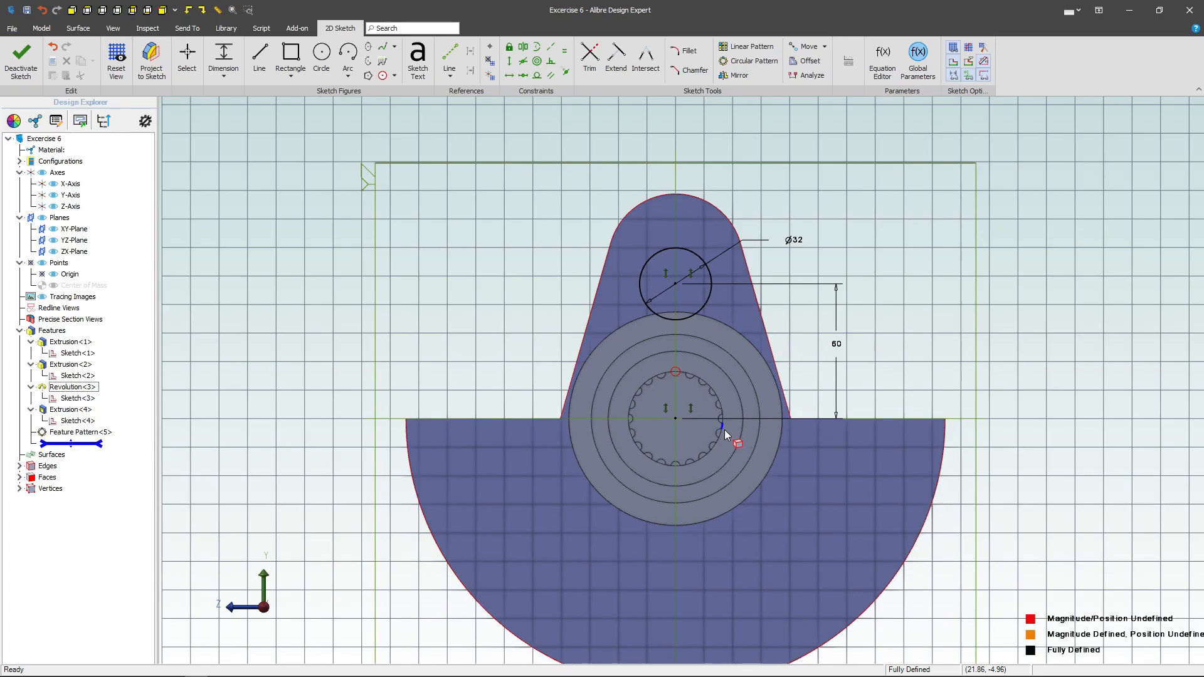
left_click(22, 55)
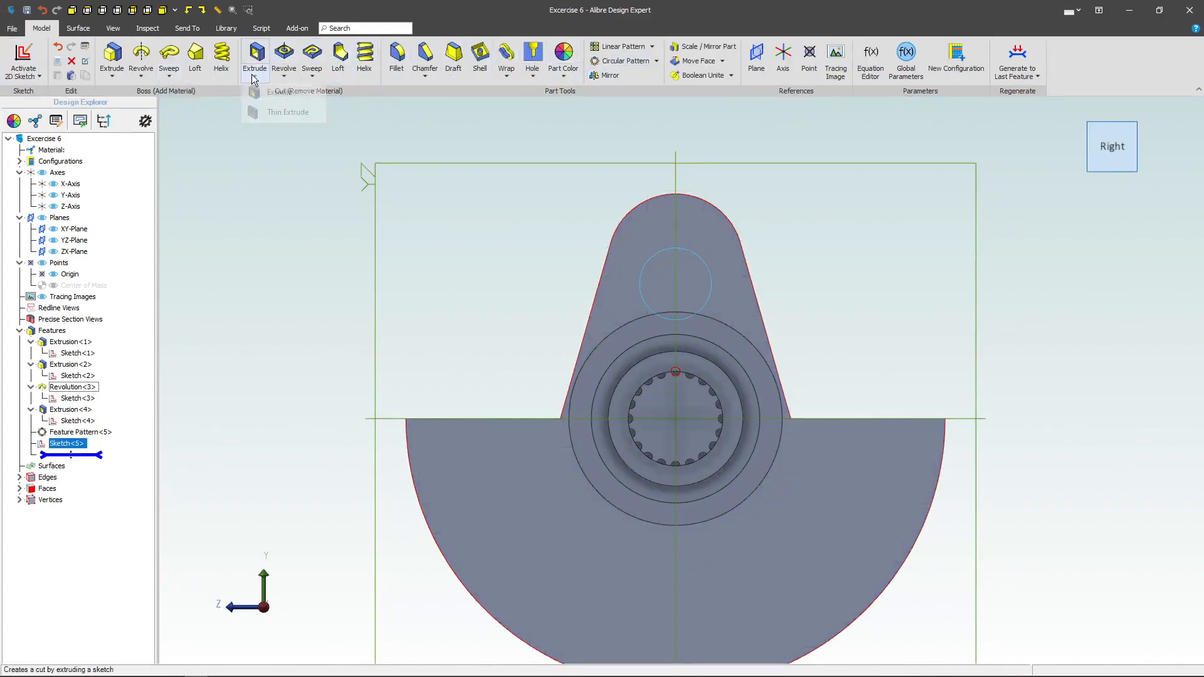
left_click(303, 90)
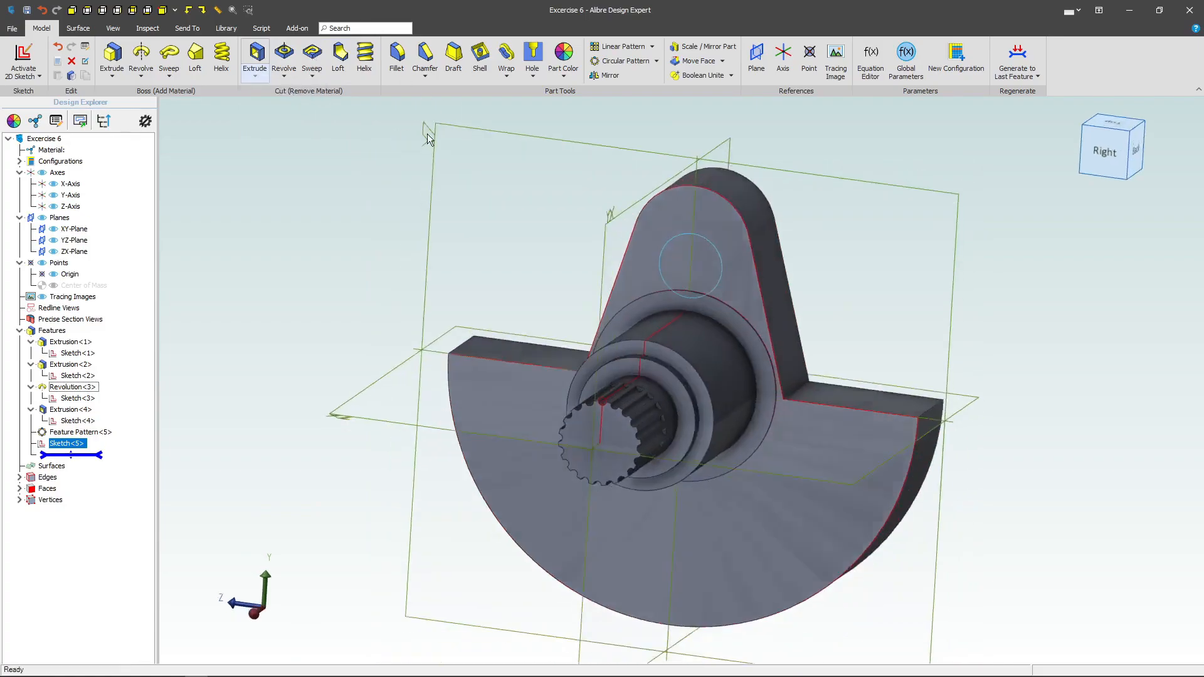
left_click(870, 41)
left_click(884, 79)
left_click(853, 224)
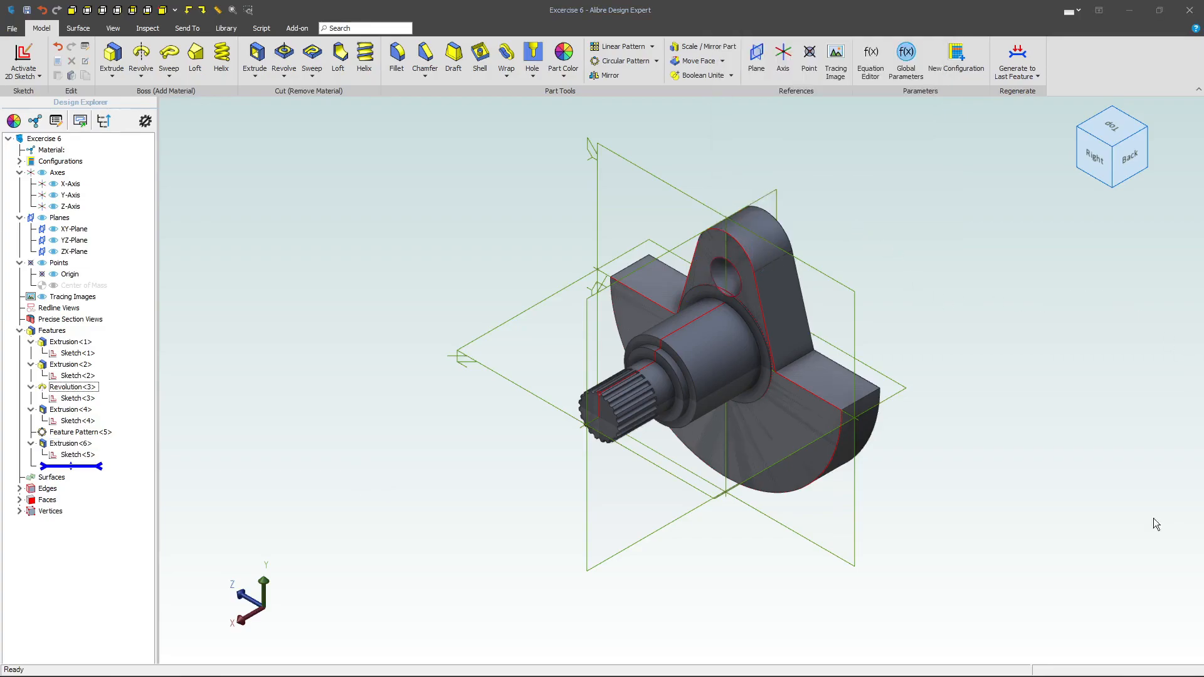
Step: Start a sketch on the web's opposite face and project the lug hole's edge into it as a reference figure
middle_click_drag(1030, 422, 876, 311)
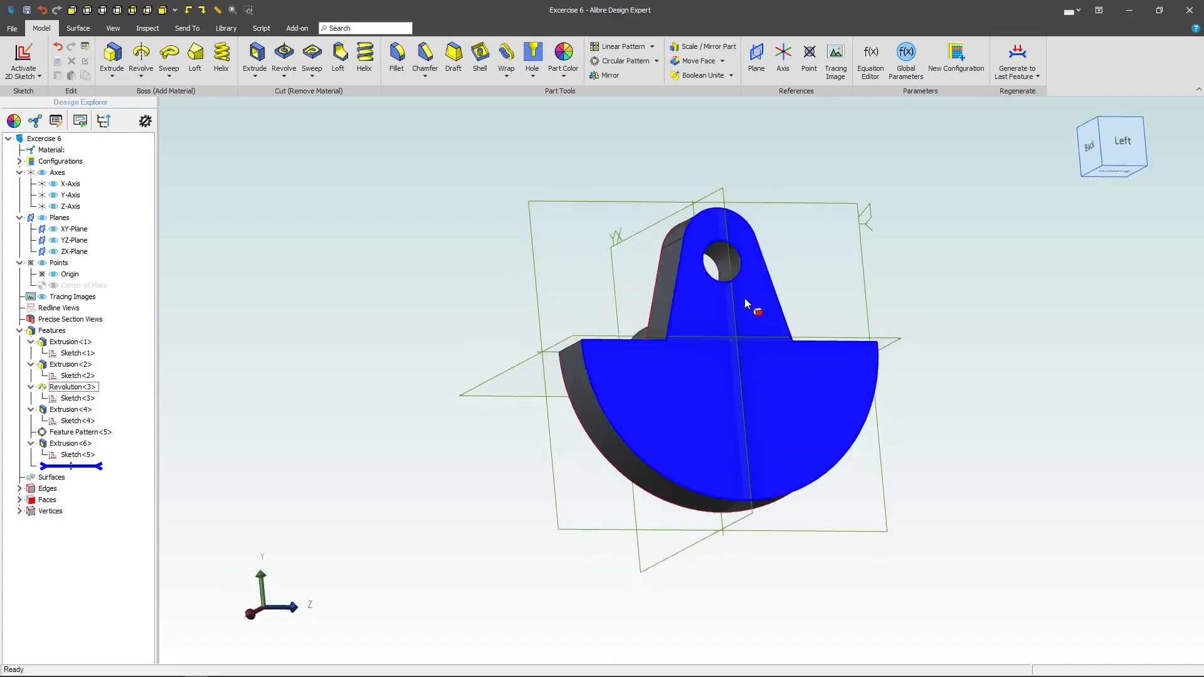
left_click(671, 296)
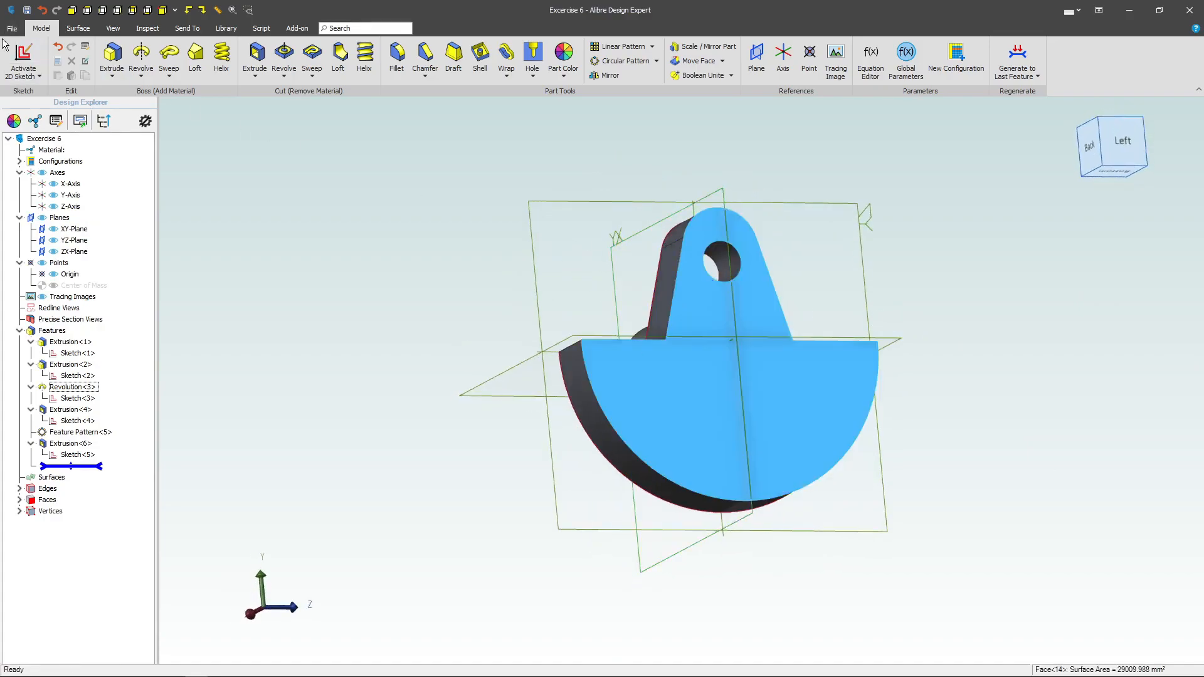
left_click(20, 53)
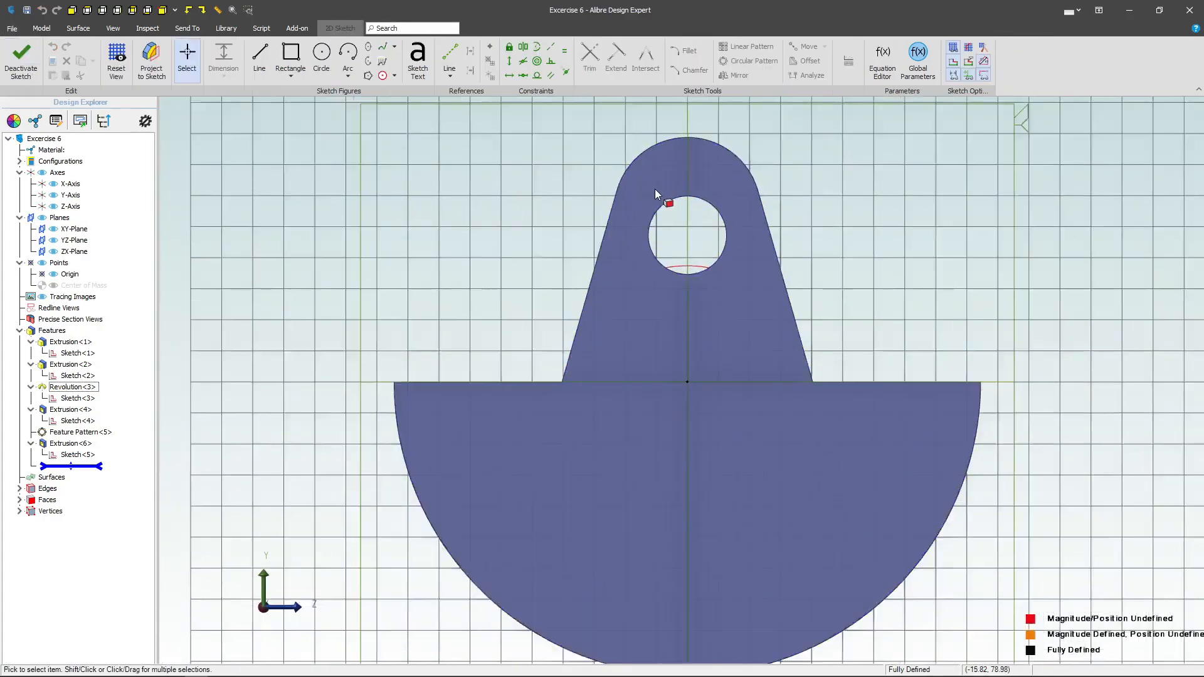
left_click(321, 53)
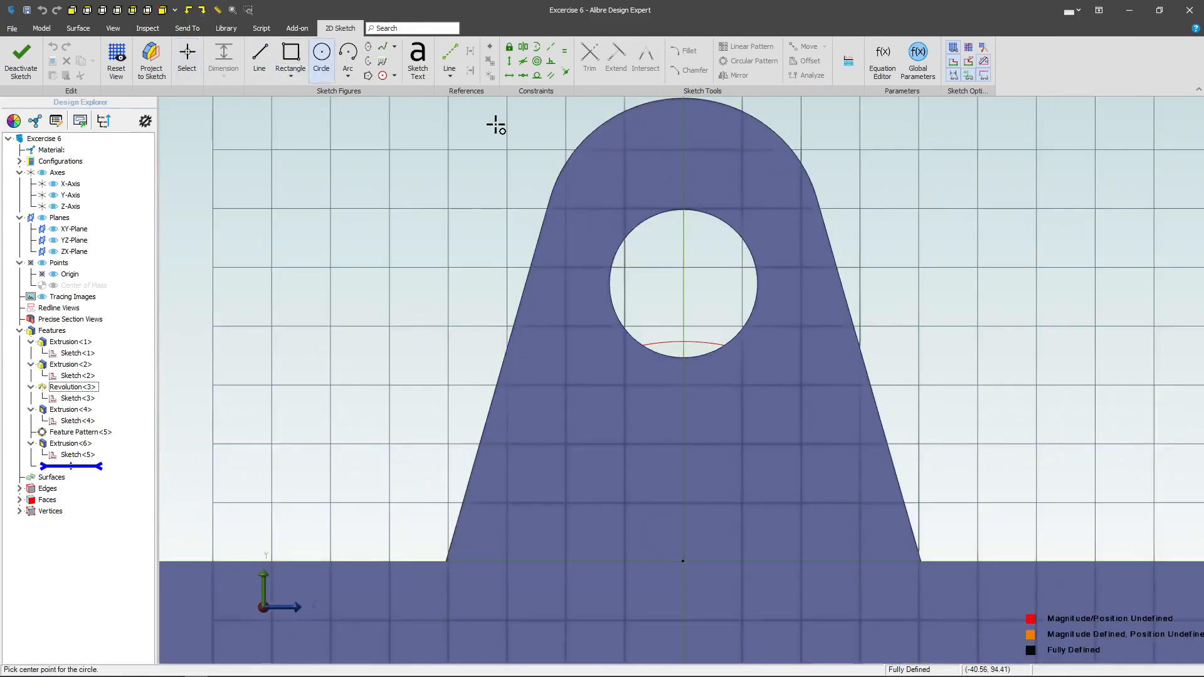
left_click(151, 60)
left_click(402, 157)
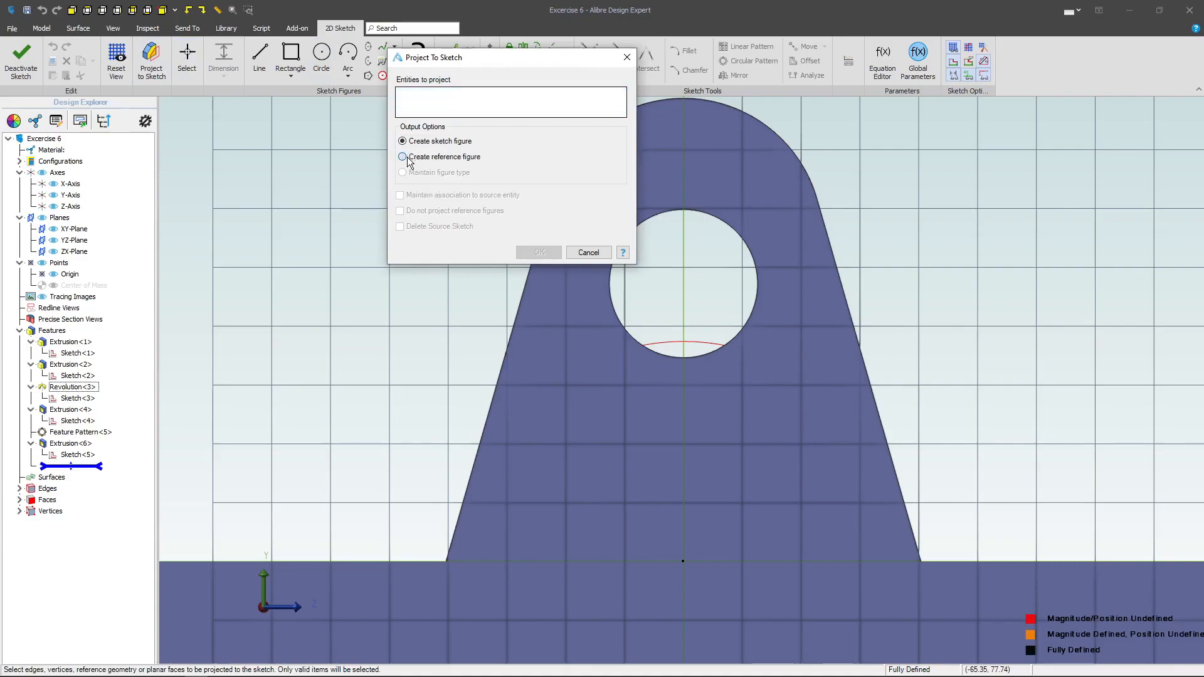
left_click(682, 211)
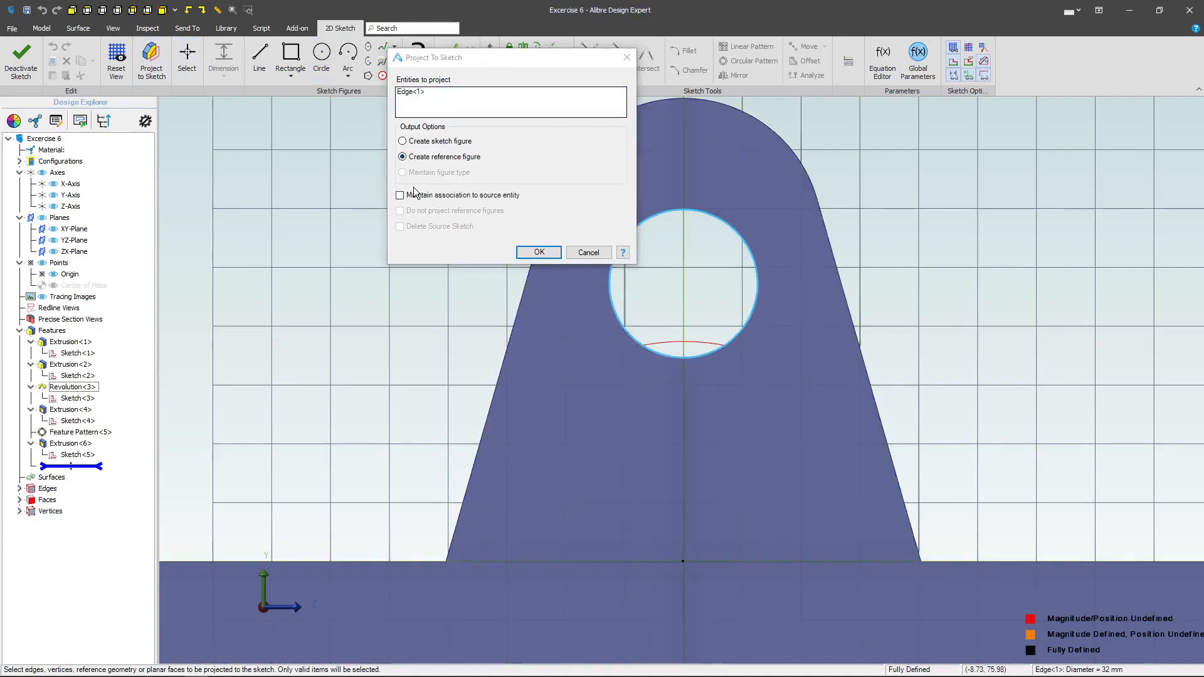
left_click(539, 252)
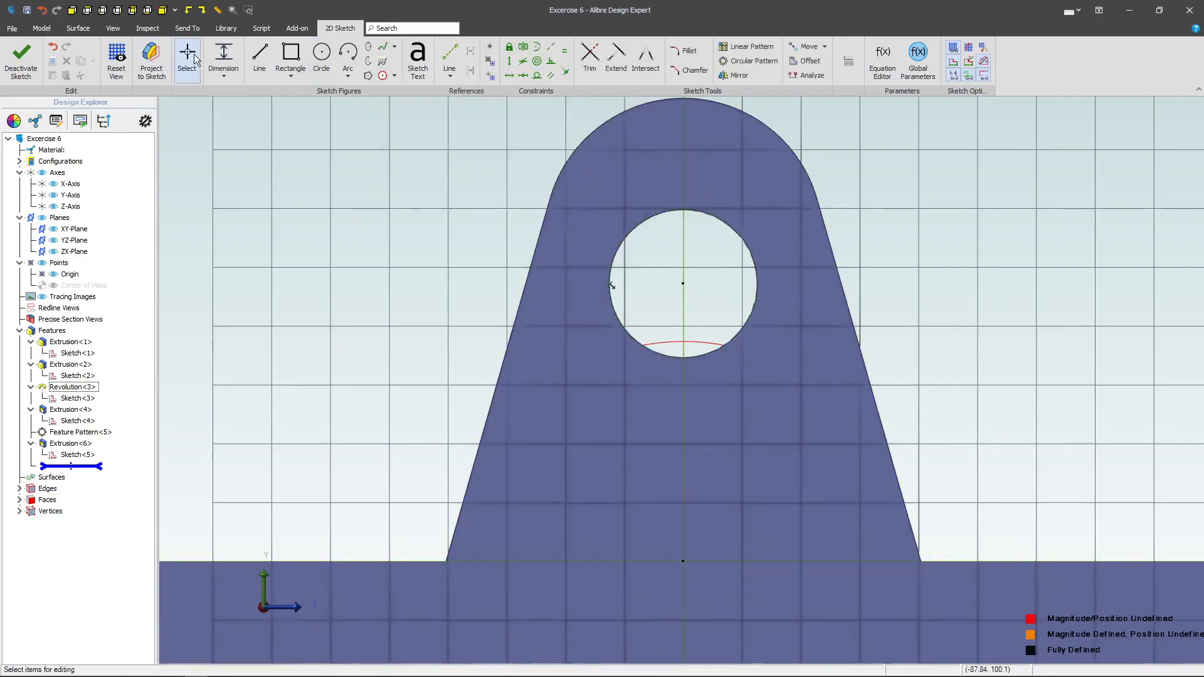
Step: Draw two concentric circles on the hole's centre: one about 11 mm in diameter inside the hole and a larger one around it
left_click(321, 55)
left_click(683, 283)
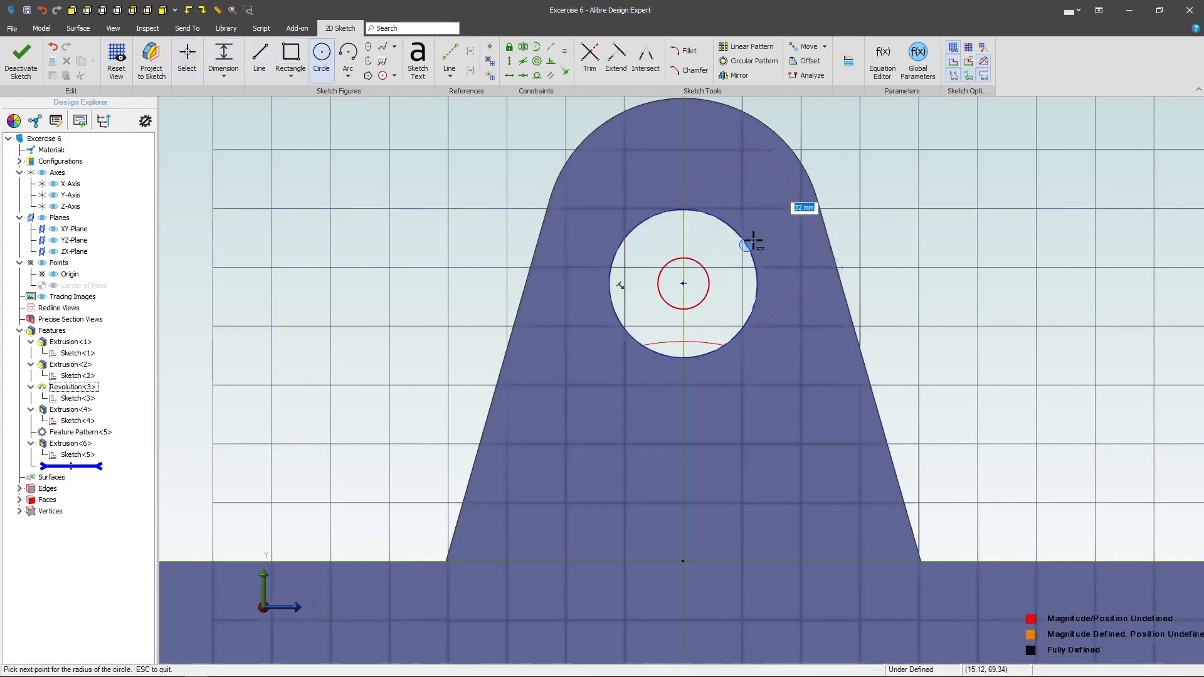
left_click(784, 211)
key("Escape")
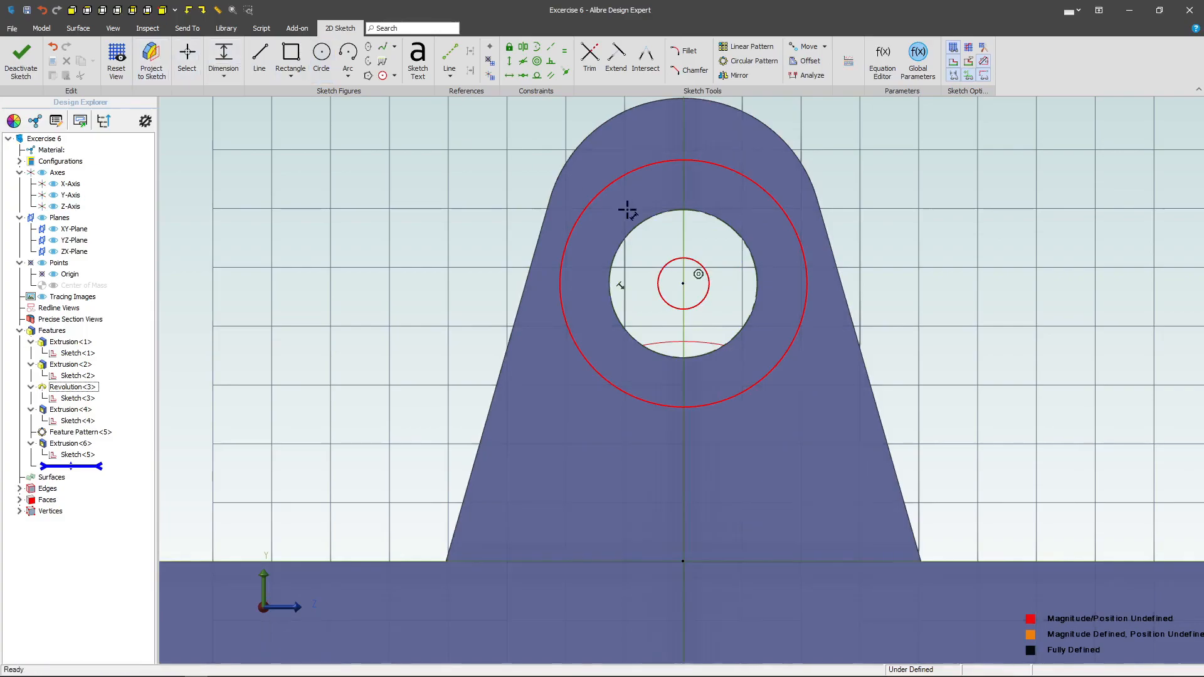
Step: Dimension the inner circle's diameter as 22 mm
left_click(696, 259)
left_click(953, 216)
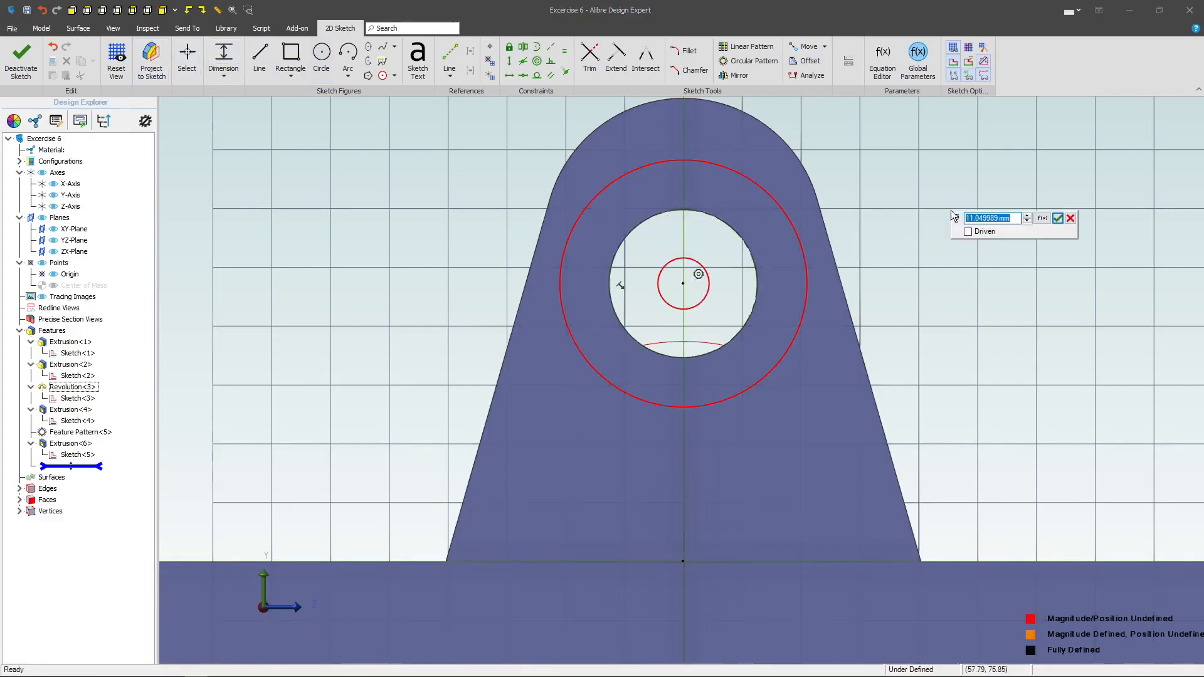
type("22")
key("Return")
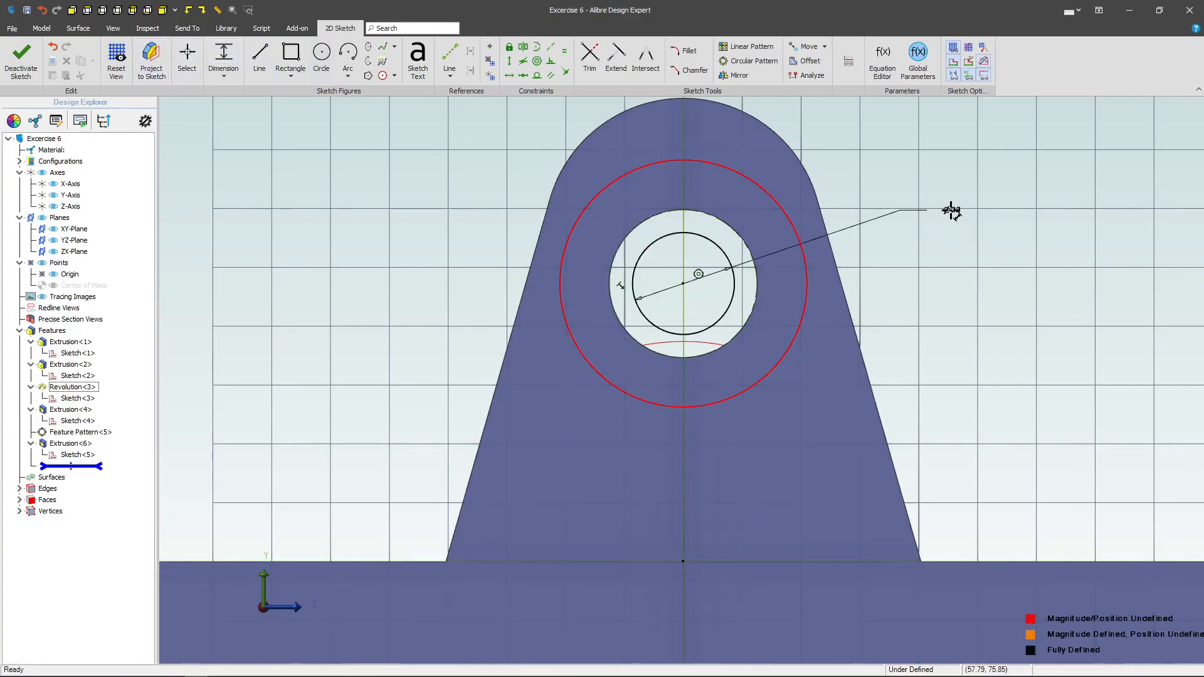
Step: Dimension the outer concentric circle's diameter as 60 mm
left_click(746, 182)
left_click(921, 142)
type("60")
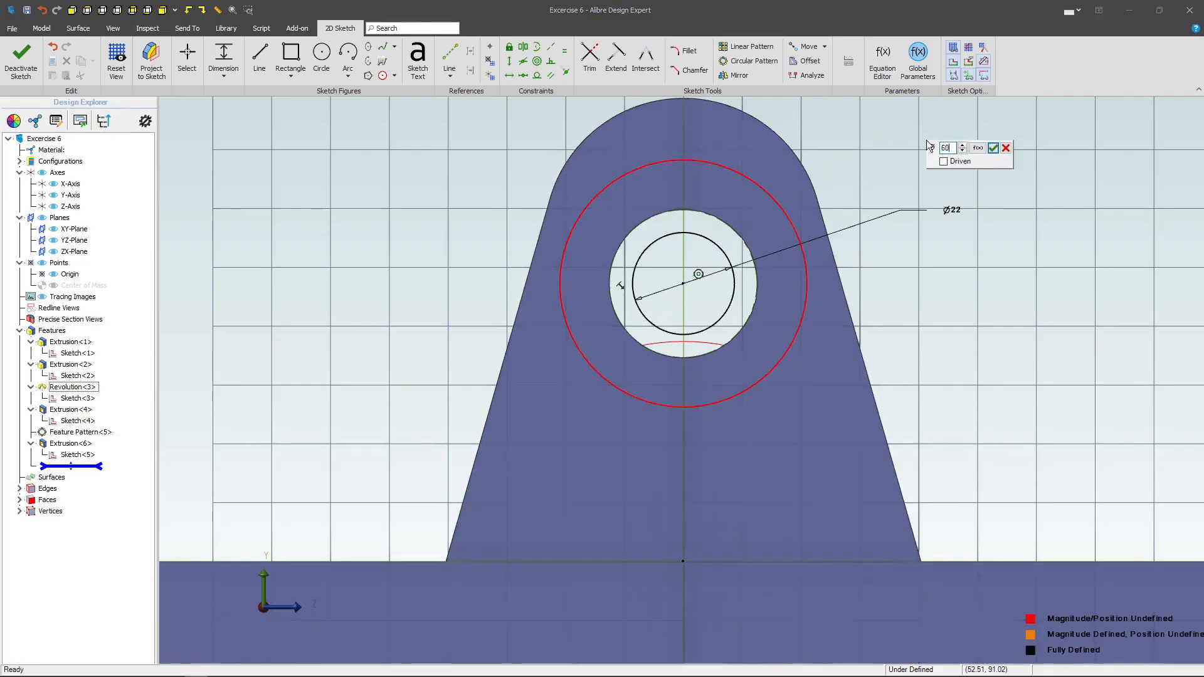
key("Return")
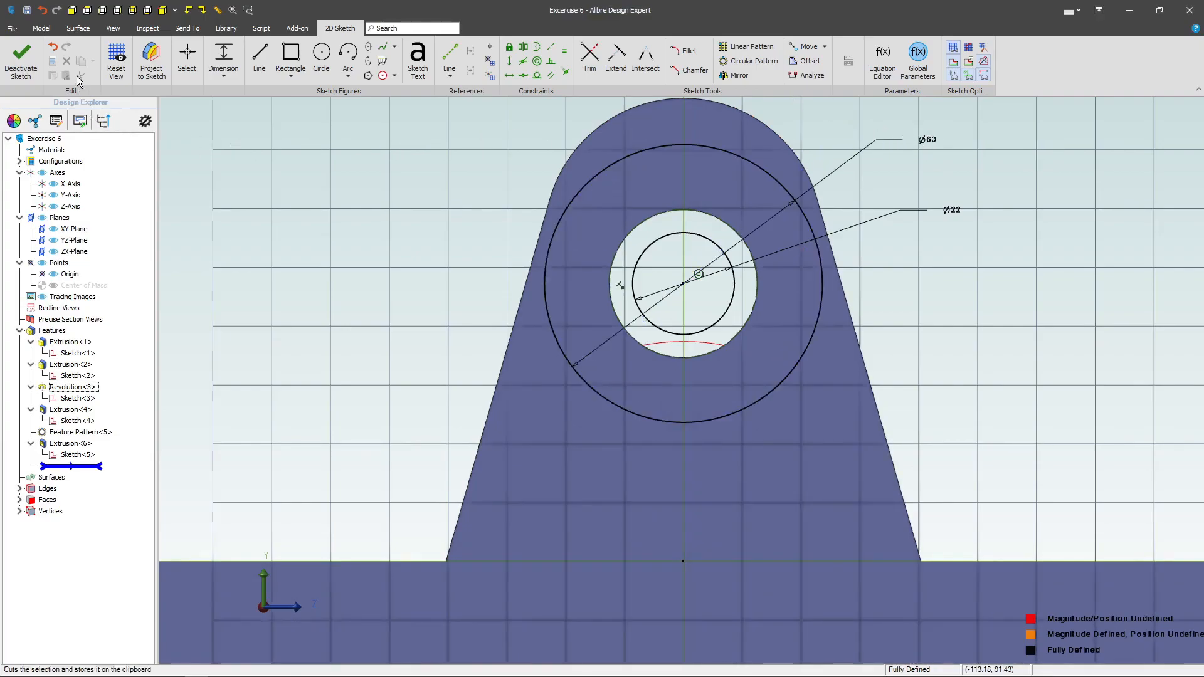
Step: Finish the sketch and extrude the concentric circles outward from the web as a hollow boss
left_click(22, 60)
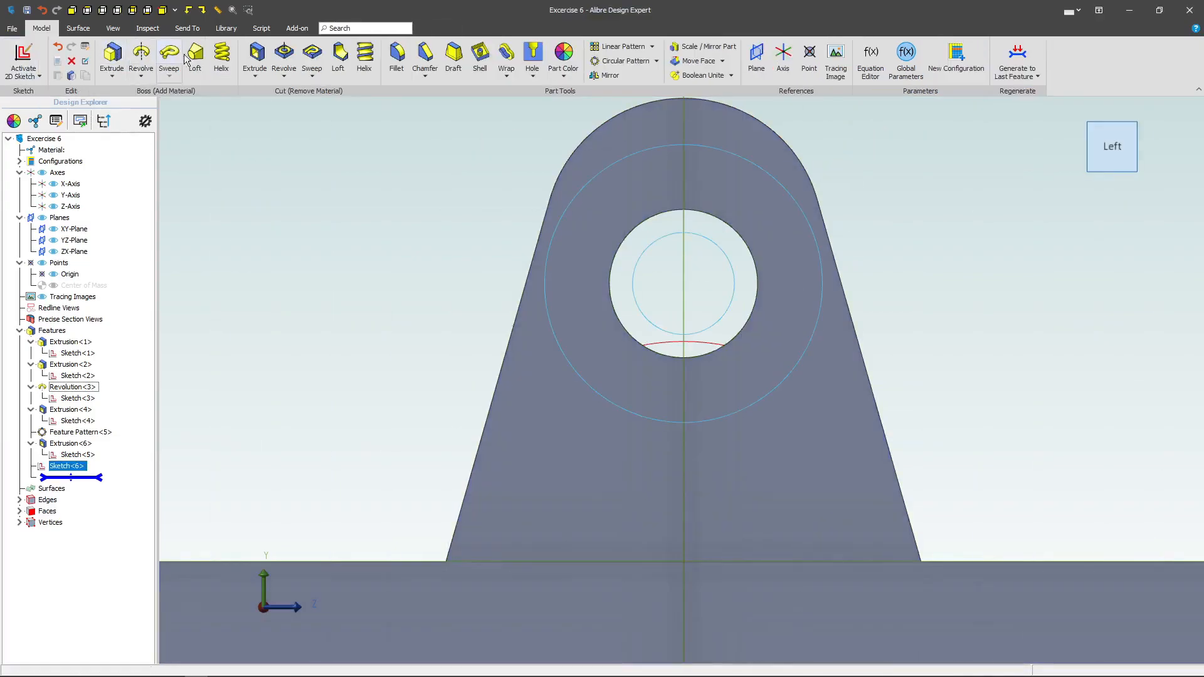
left_click(111, 56)
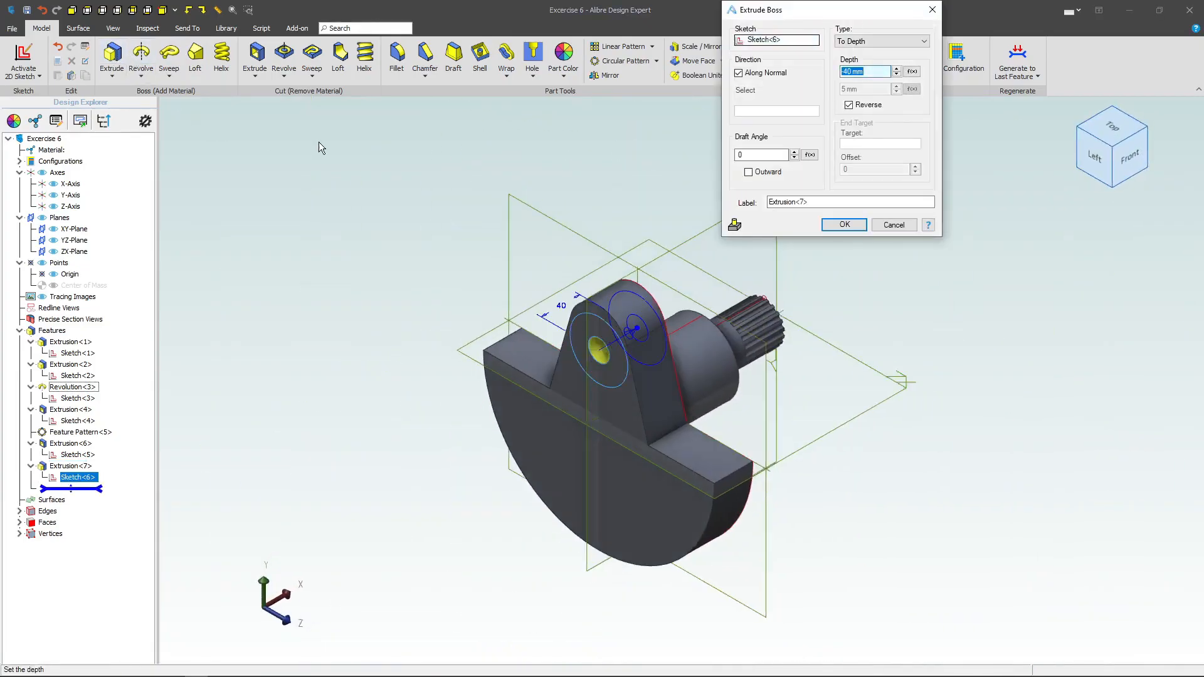
left_click(846, 226)
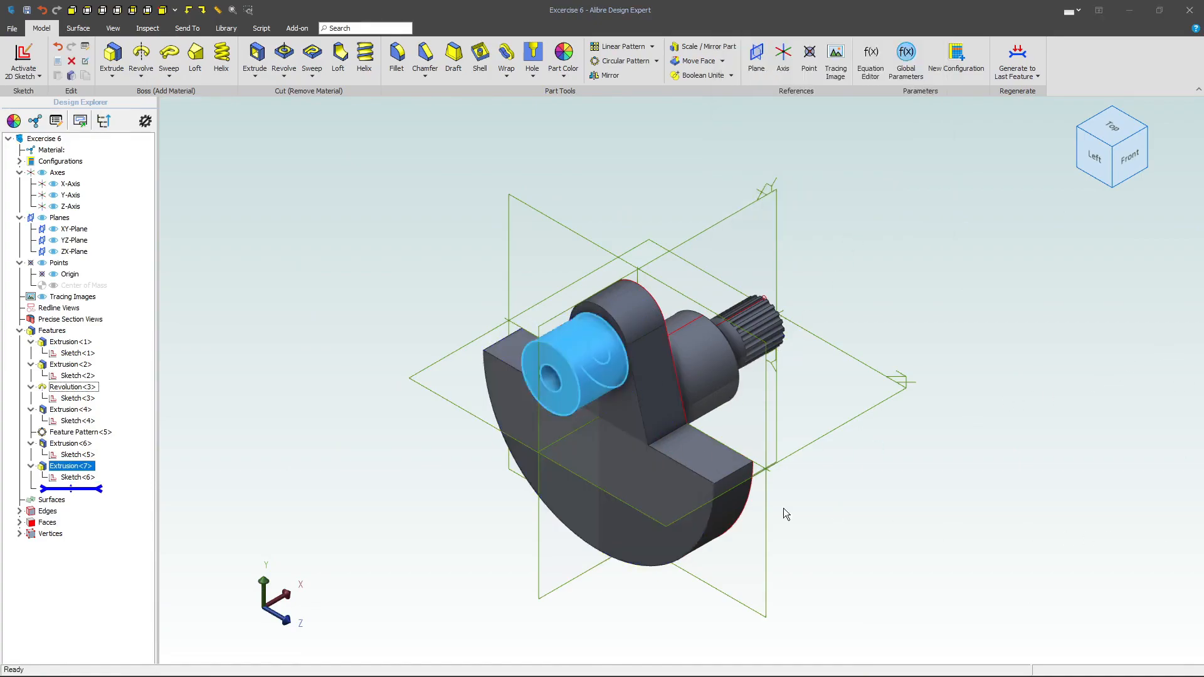
Step: Start a sketch on the boss's end face and project the hole's edge into it as a reference figure
left_click(543, 367)
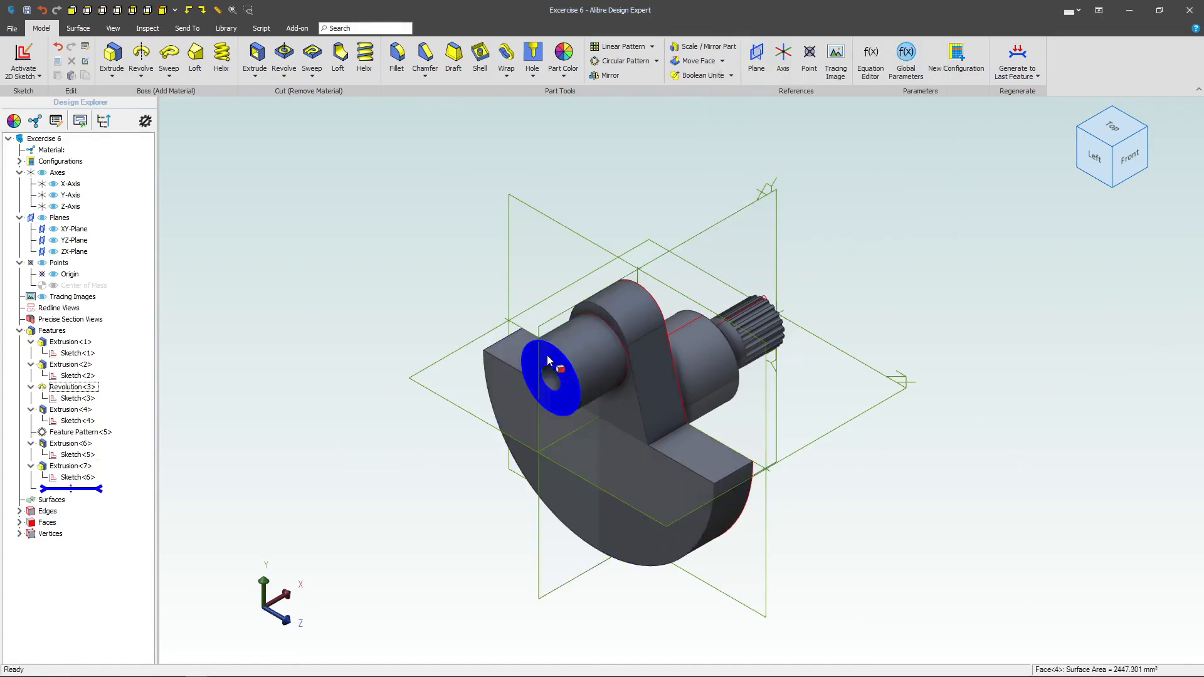
left_click(26, 55)
scroll(708, 211, "up", 4)
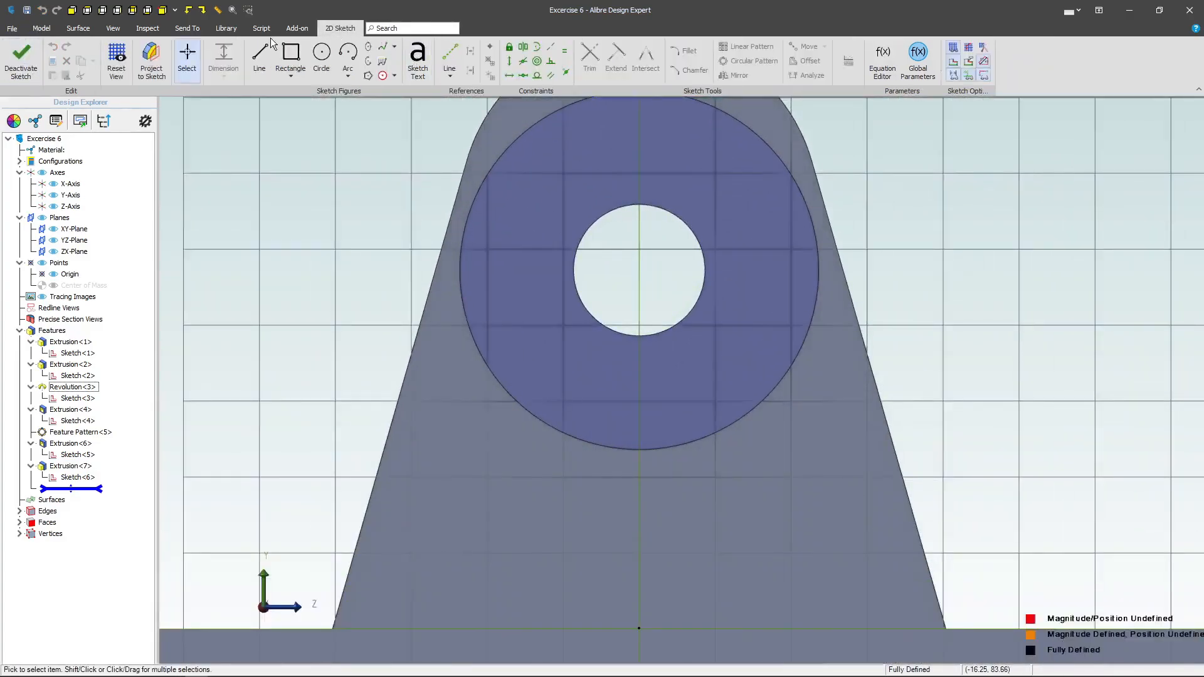
left_click(150, 57)
left_click(402, 156)
left_click(679, 215)
left_click(400, 195)
left_click(538, 252)
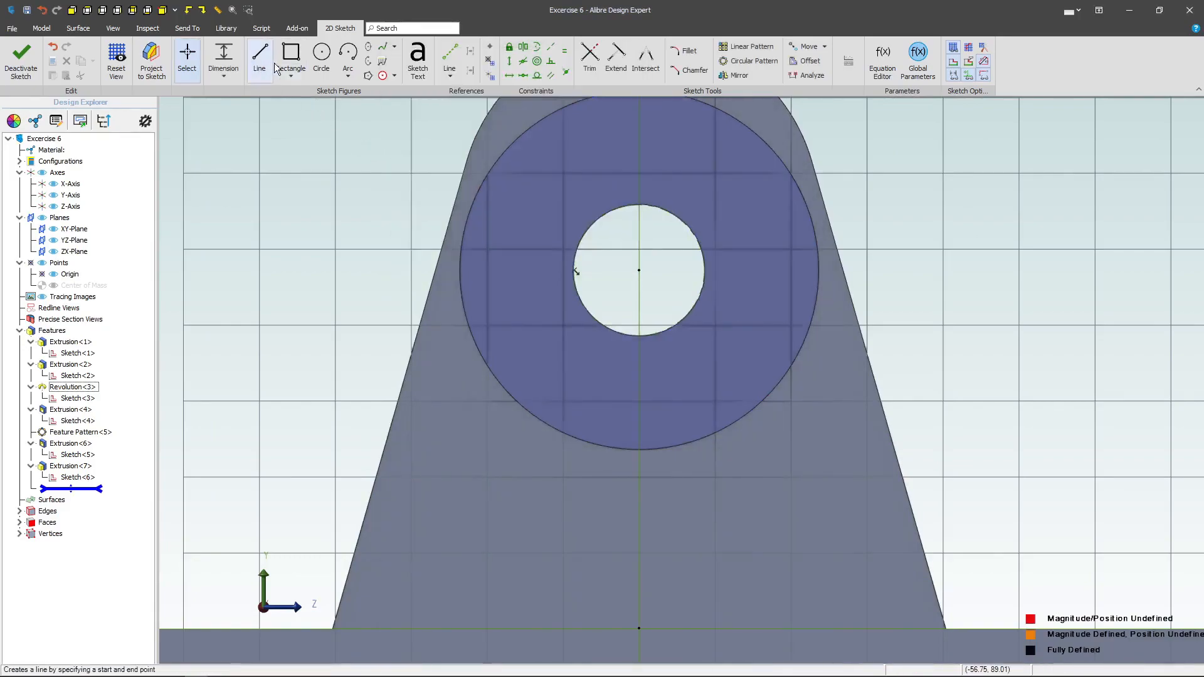
Step: Draw a circle around the hole on its centre and dimension its diameter as 42 mm
key("c")
left_click(638, 270)
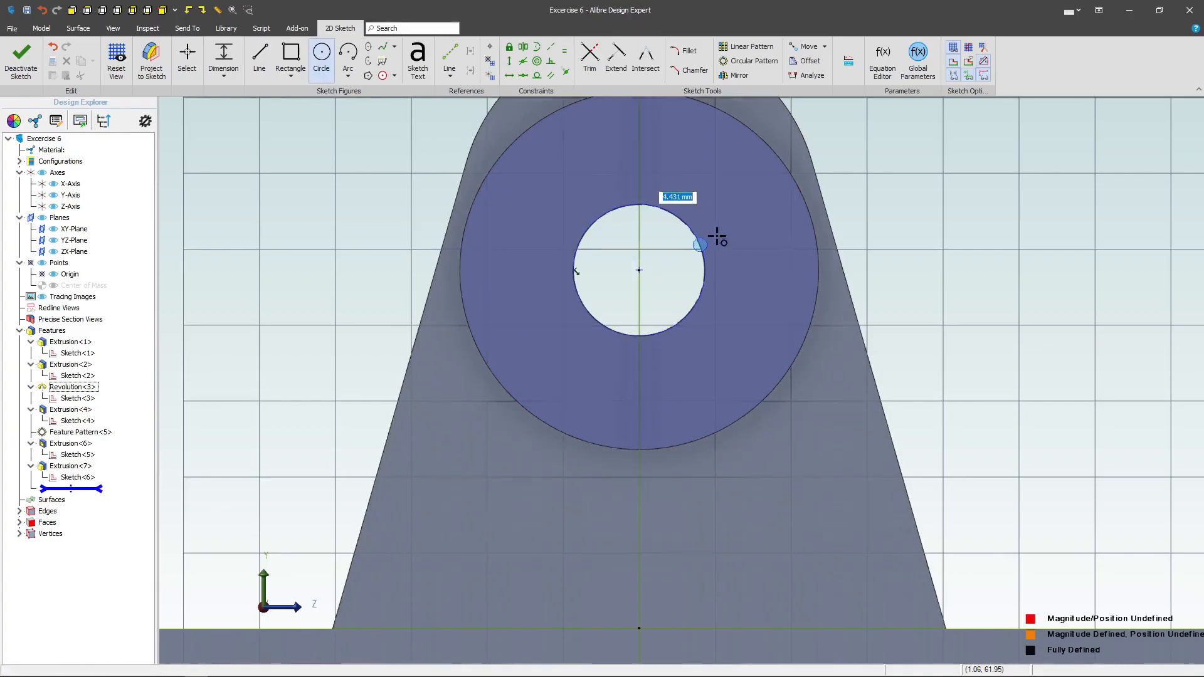
left_click(732, 213)
left_click(223, 60)
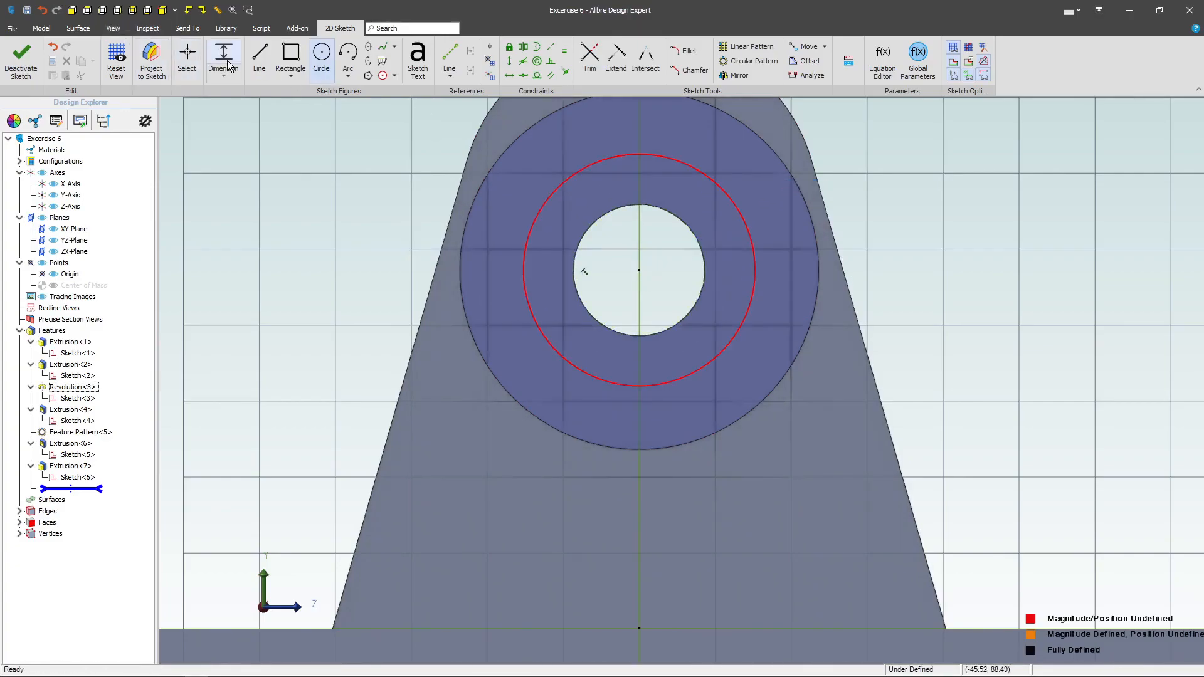
left_click(734, 202)
left_click(903, 208)
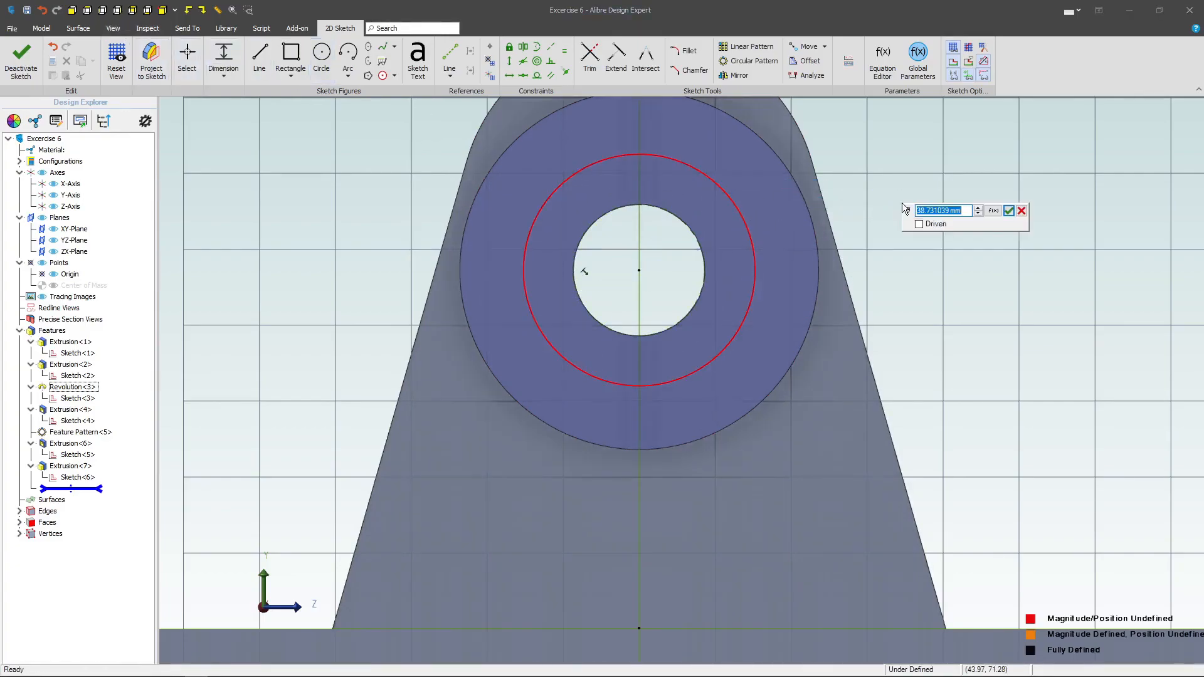
type("42")
key("Return")
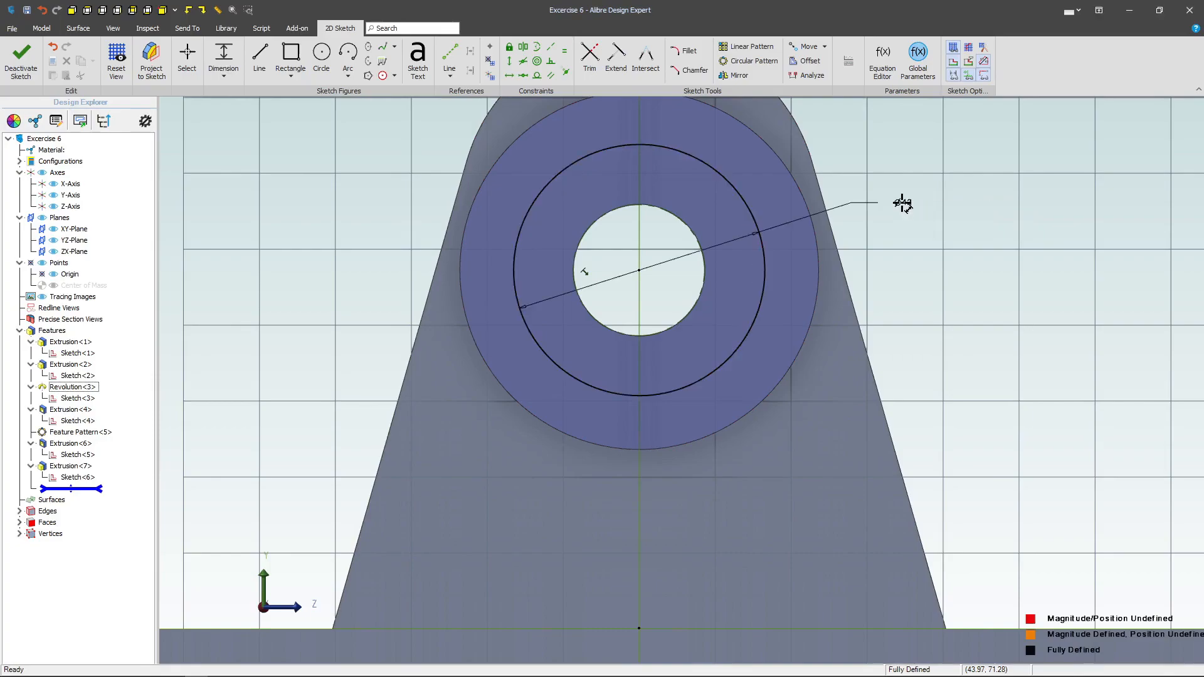
Step: Finish the sketch and cut the 42 mm circle into the boss's end as a counterbore with an Extrude Cut
left_click(19, 56)
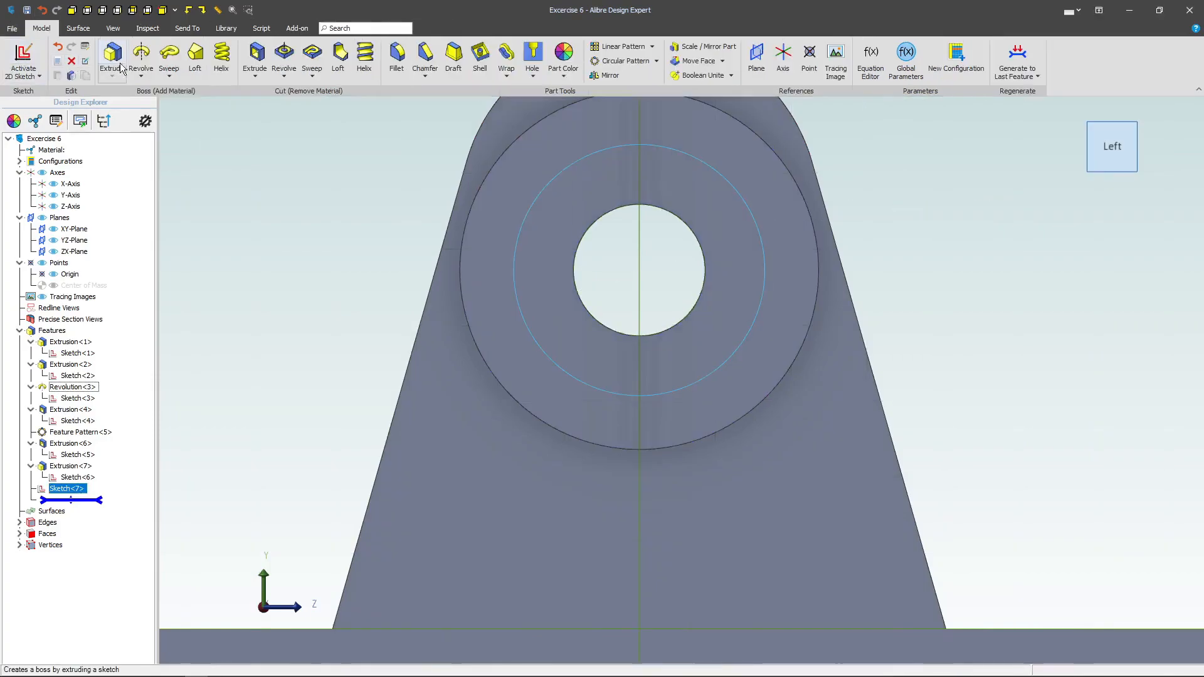
left_click(257, 61)
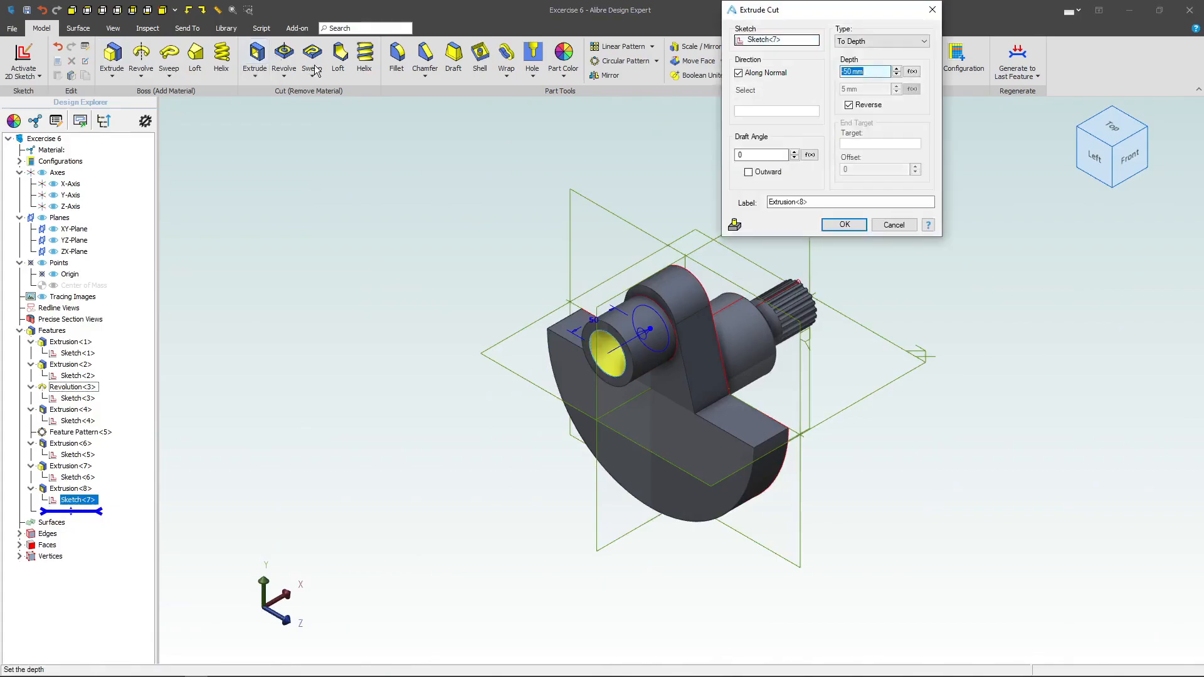
key("Return")
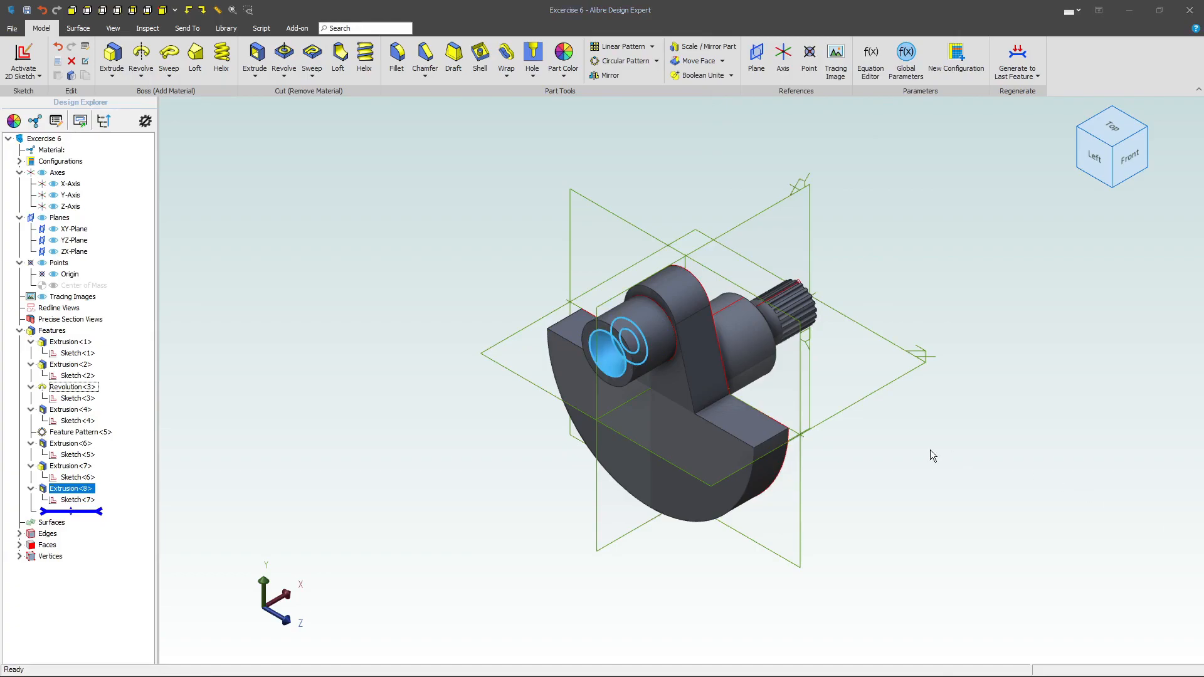
left_click(903, 458)
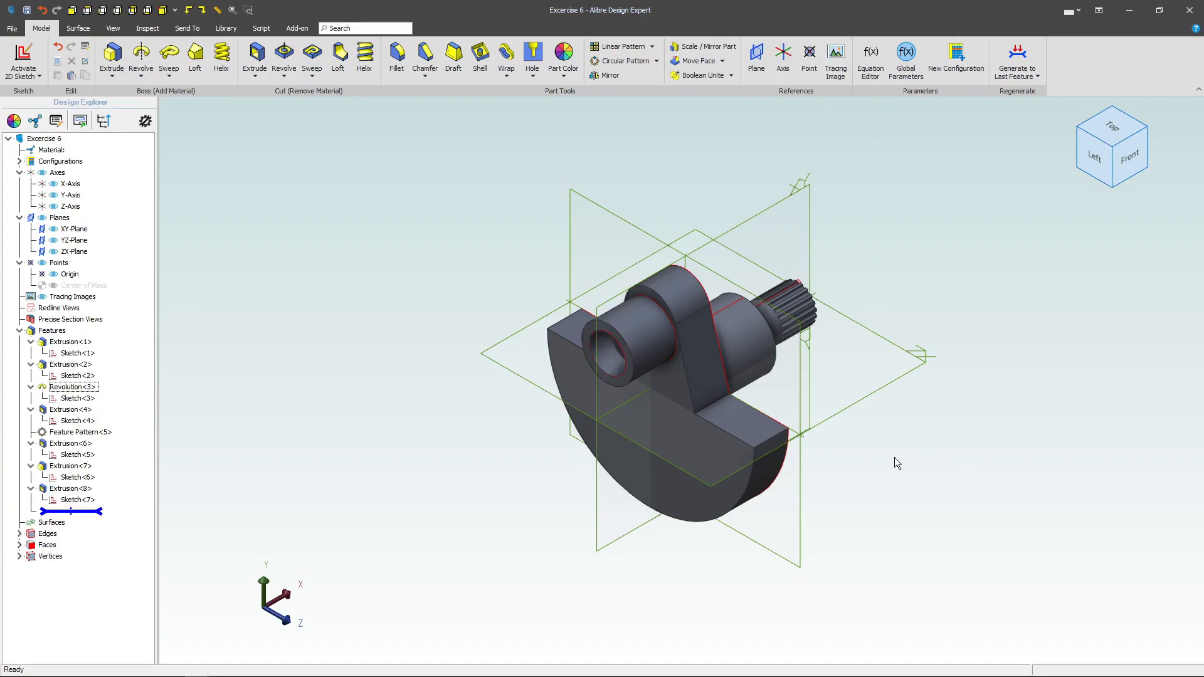
Step: Fillet the circular edge where the large shaft section meets its collar at the web with a 5 mm radius
middle_click_drag(863, 441, 777, 426)
scroll(671, 354, "up", 5)
left_click(619, 306)
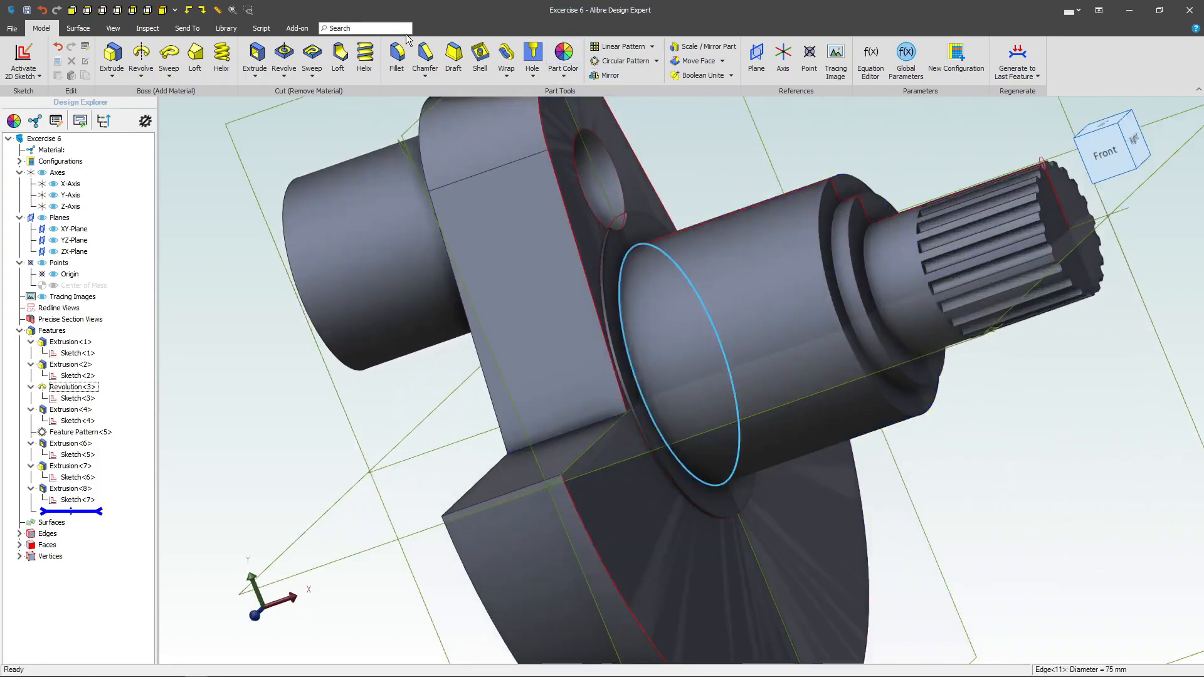
left_click(400, 55)
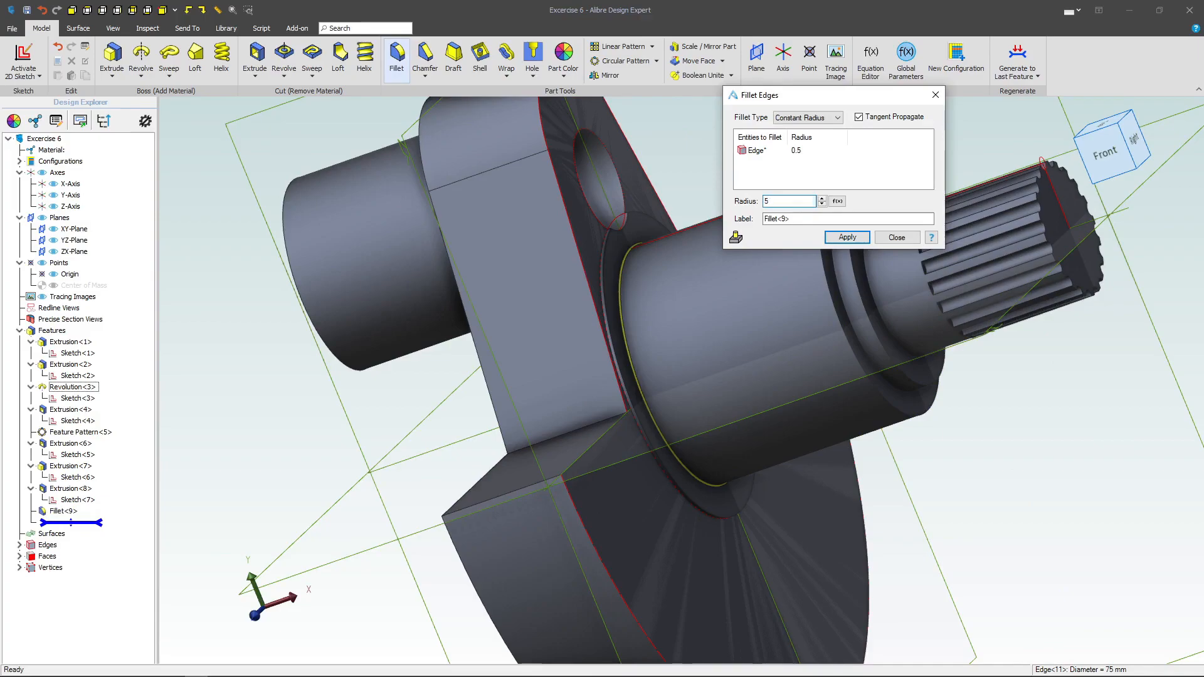
left_click(848, 238)
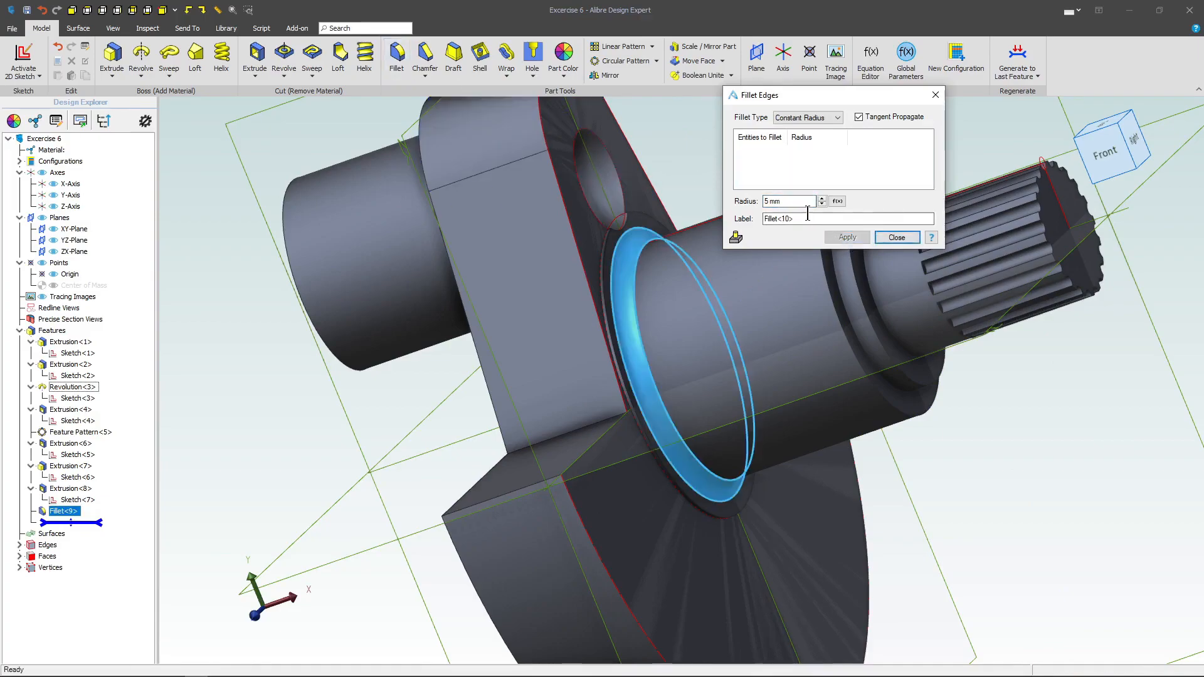
Step: Fillet the web's two outer shoulder corners and the two inner corners at the lug's base with a 10 mm radius
double_click(783, 200)
type("10")
left_click(899, 168)
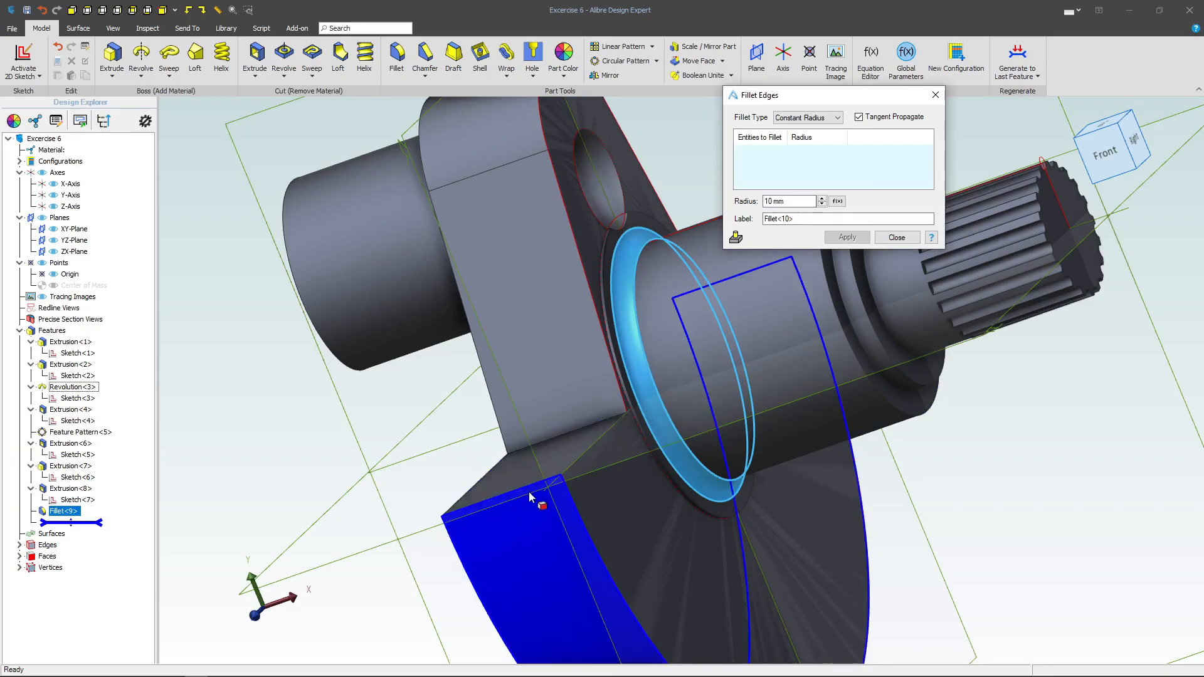
left_click(529, 485)
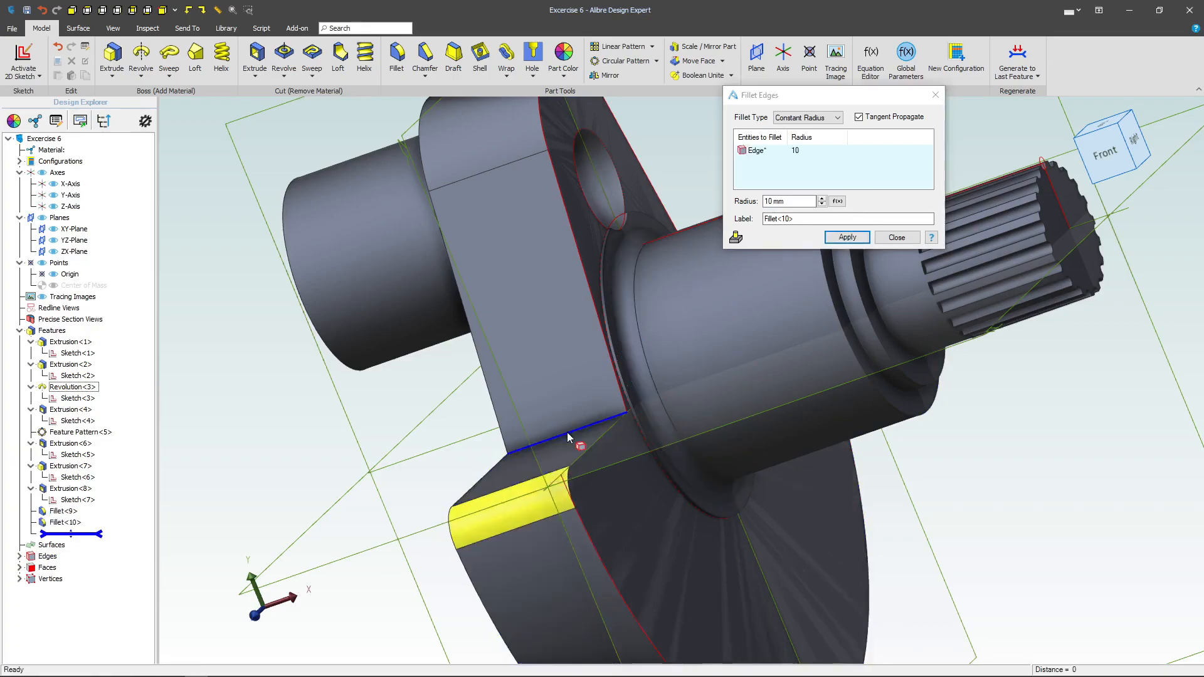
middle_click_drag(547, 483, 895, 317)
left_click(875, 331)
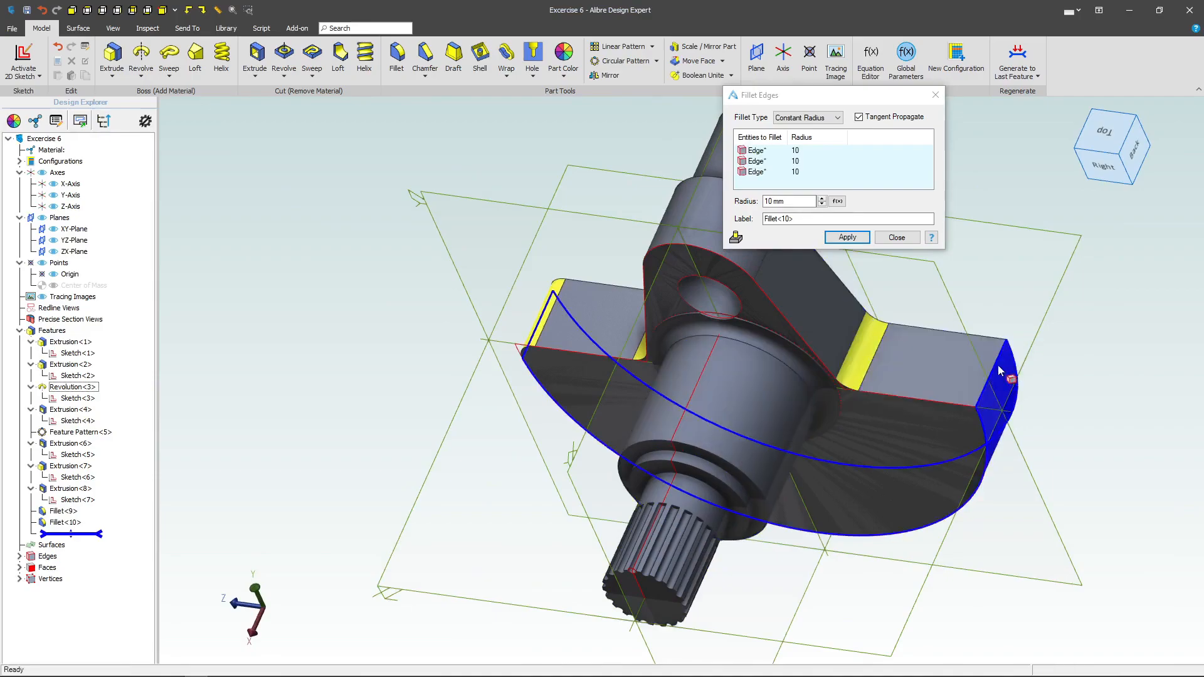
left_click(994, 371)
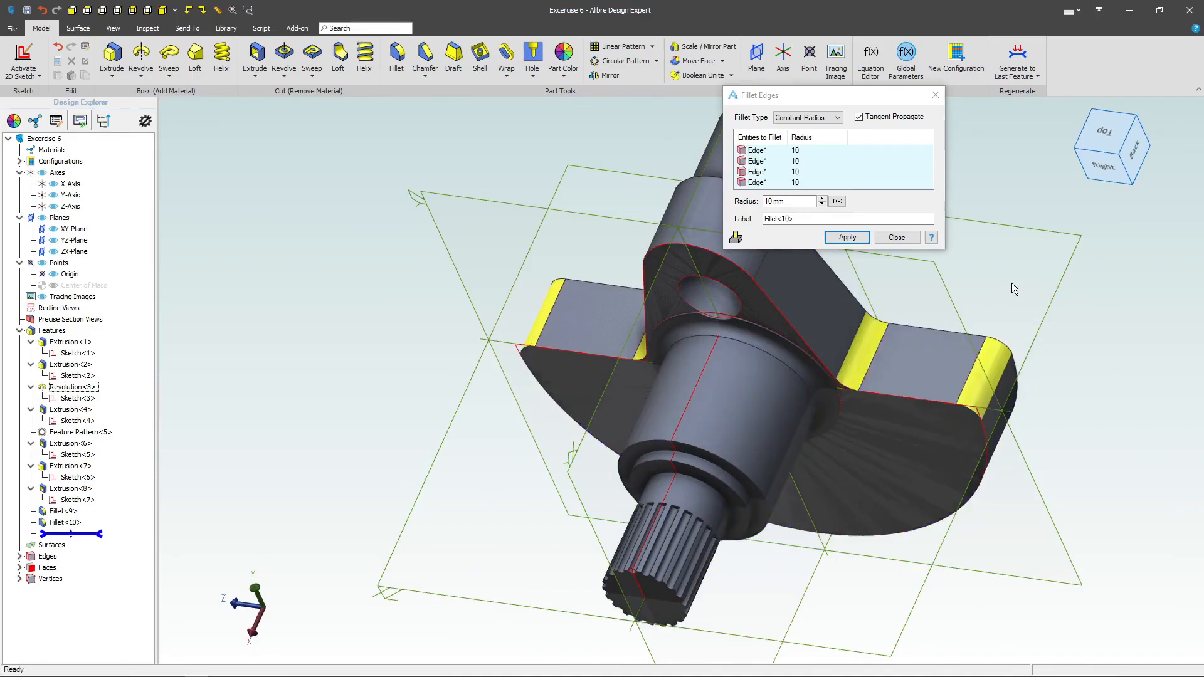
left_click(847, 237)
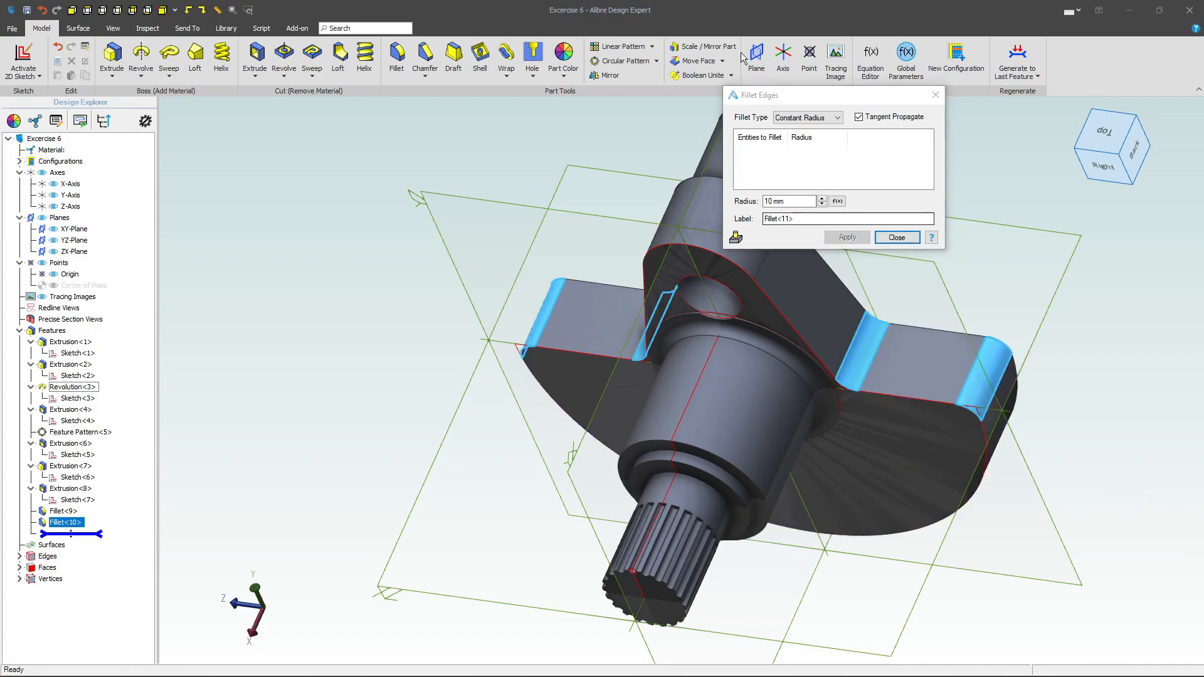
Step: Fillet the outline edges on both faces of the web with a 1 mm radius and tangent propagation, and close the fillet command
left_click_drag(768, 99, 389, 155)
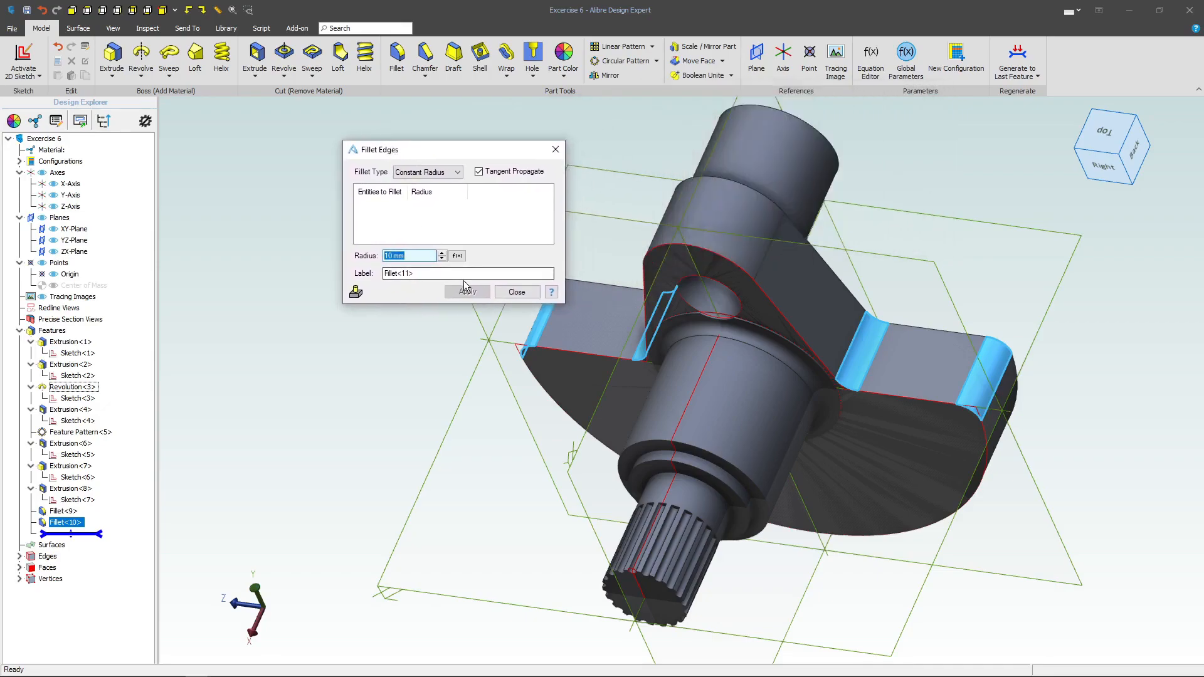
left_click(433, 256)
type("1")
left_click(623, 360)
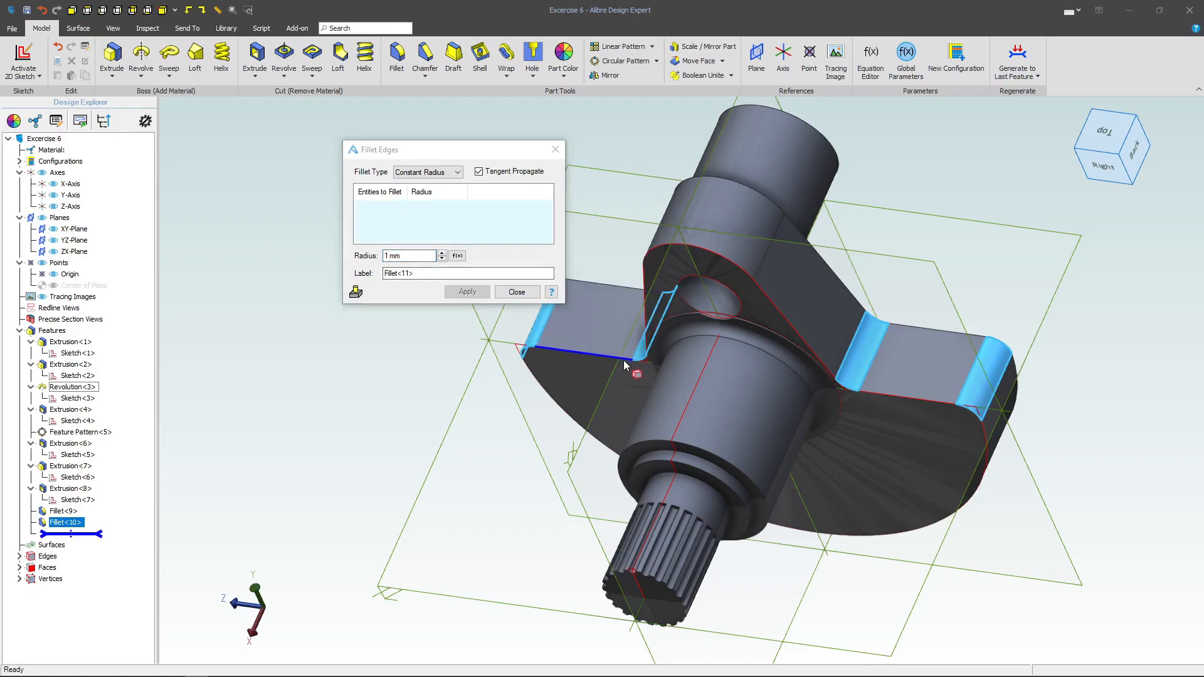
left_click(618, 285)
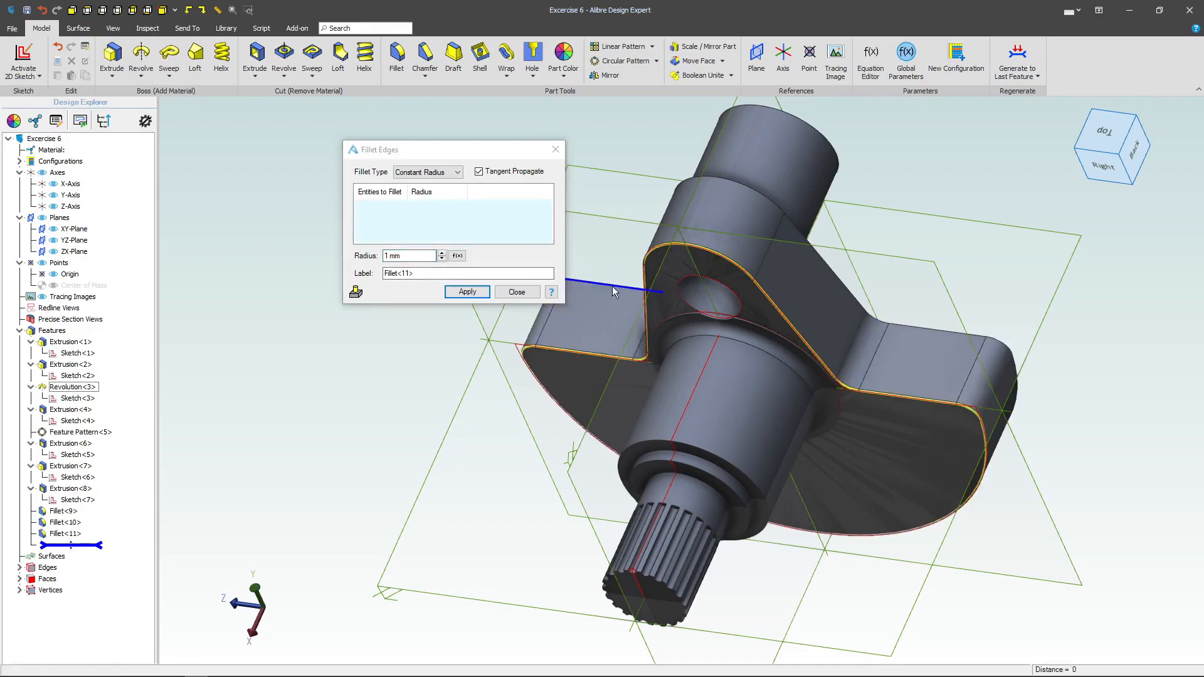
right_click_drag(604, 288, 553, 418)
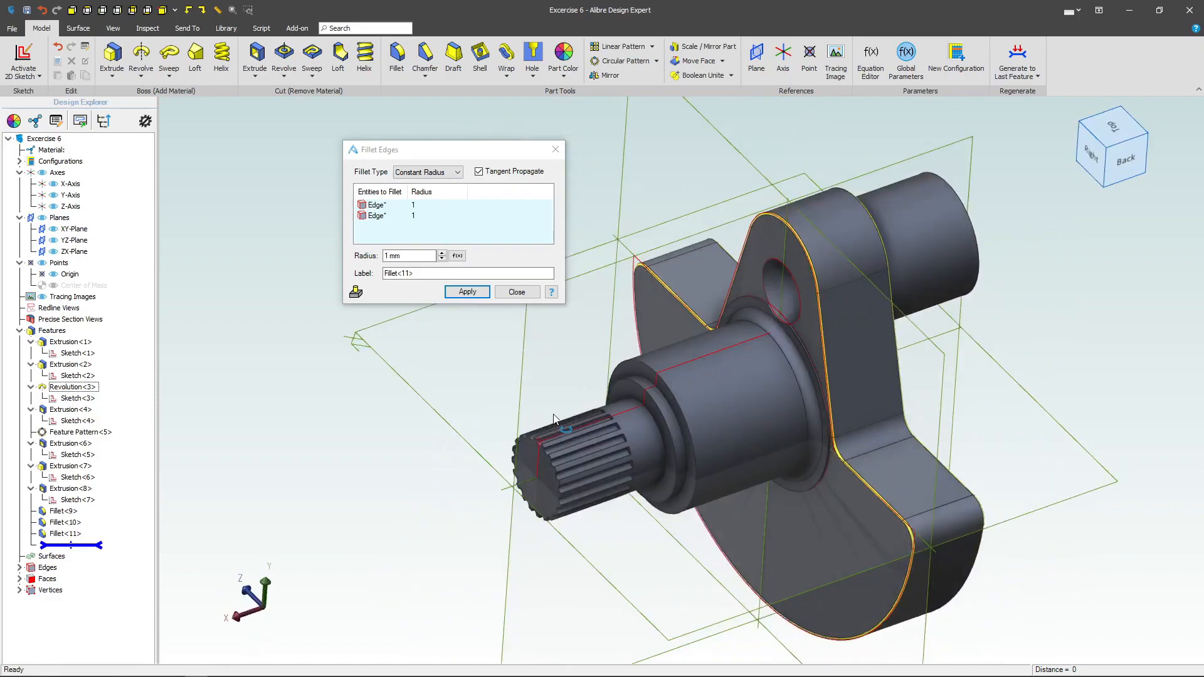
left_click(476, 292)
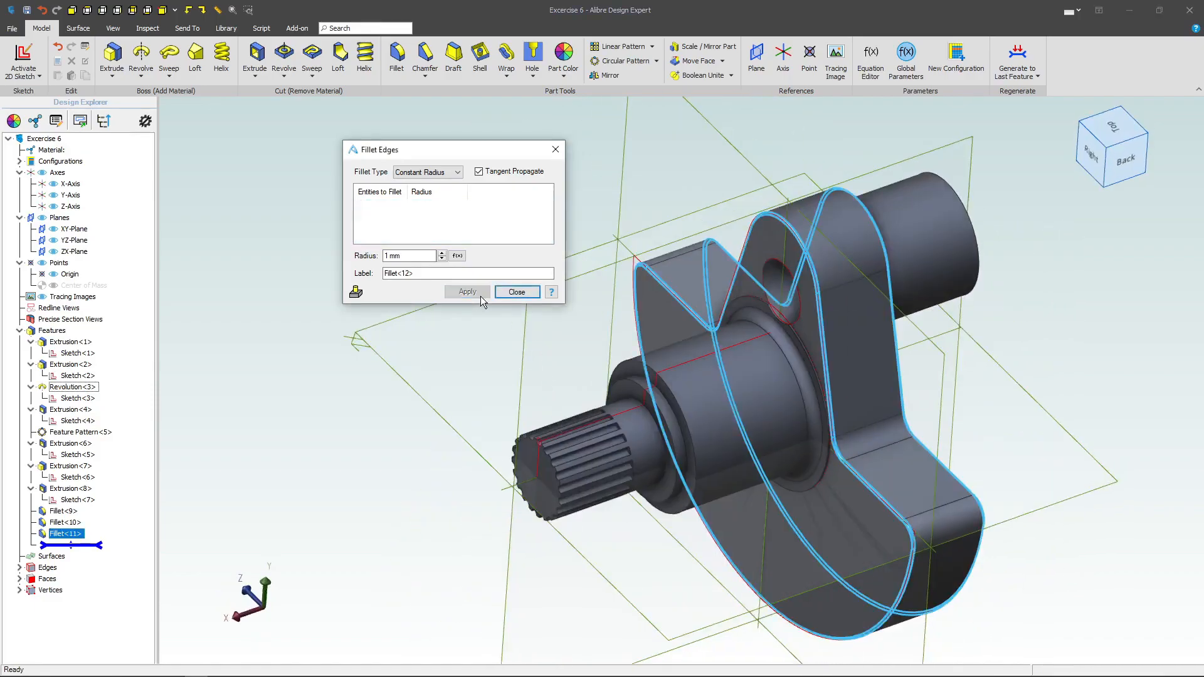
left_click(509, 292)
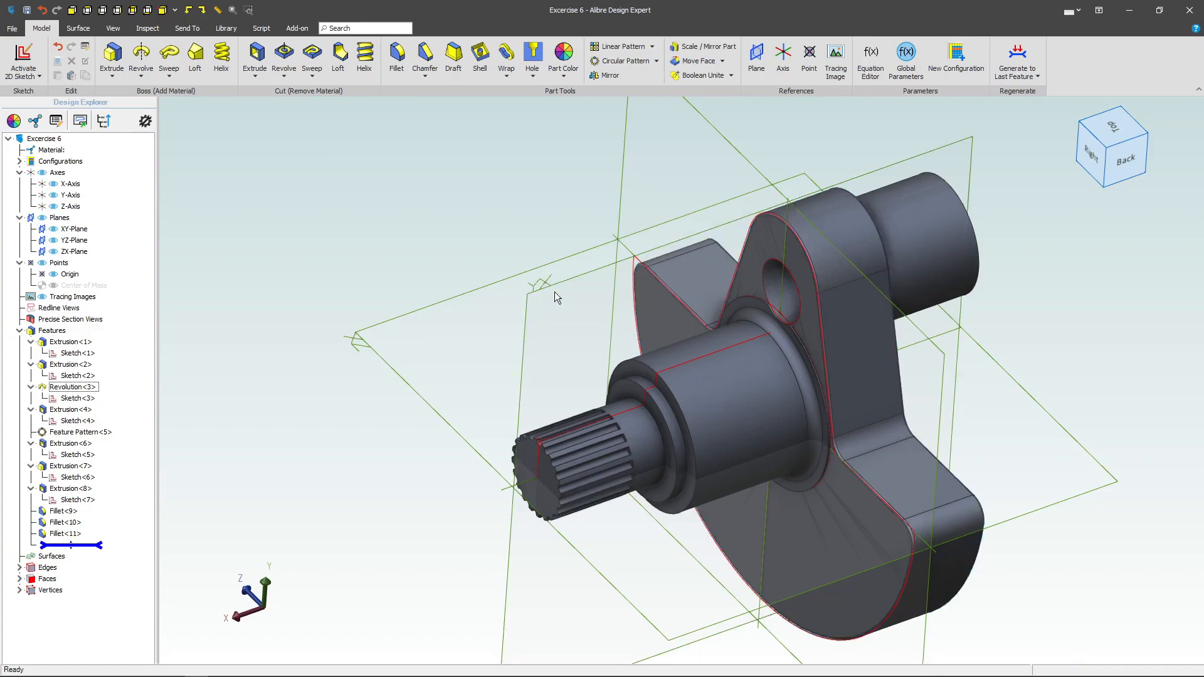
left_click(1092, 160)
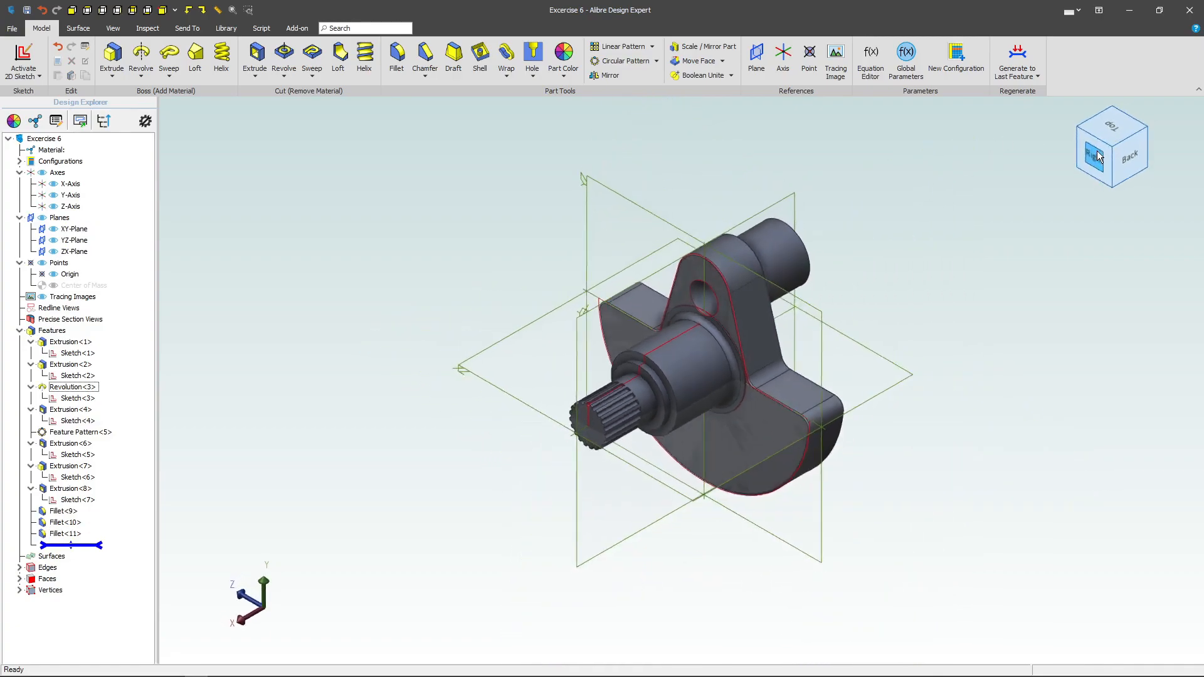